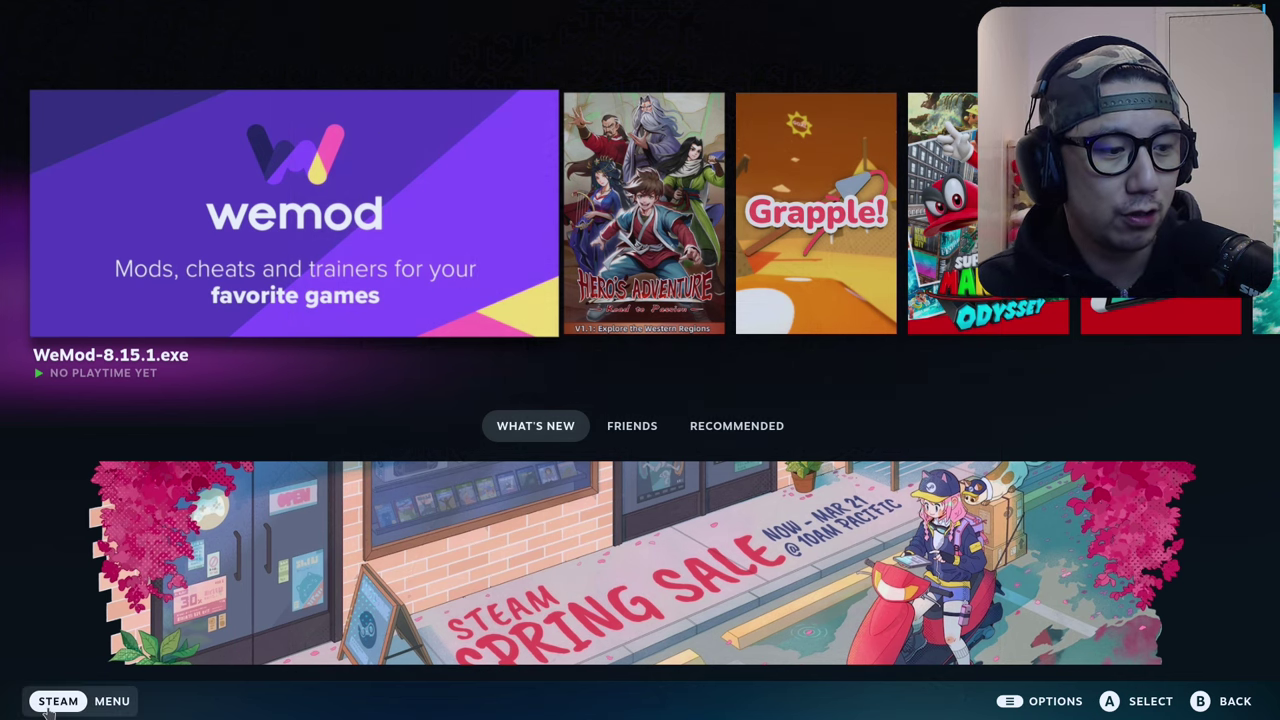
# Step: Check the SteamOS 3.5.17 version details under Settings > System > About
pyautogui.click(47, 704)
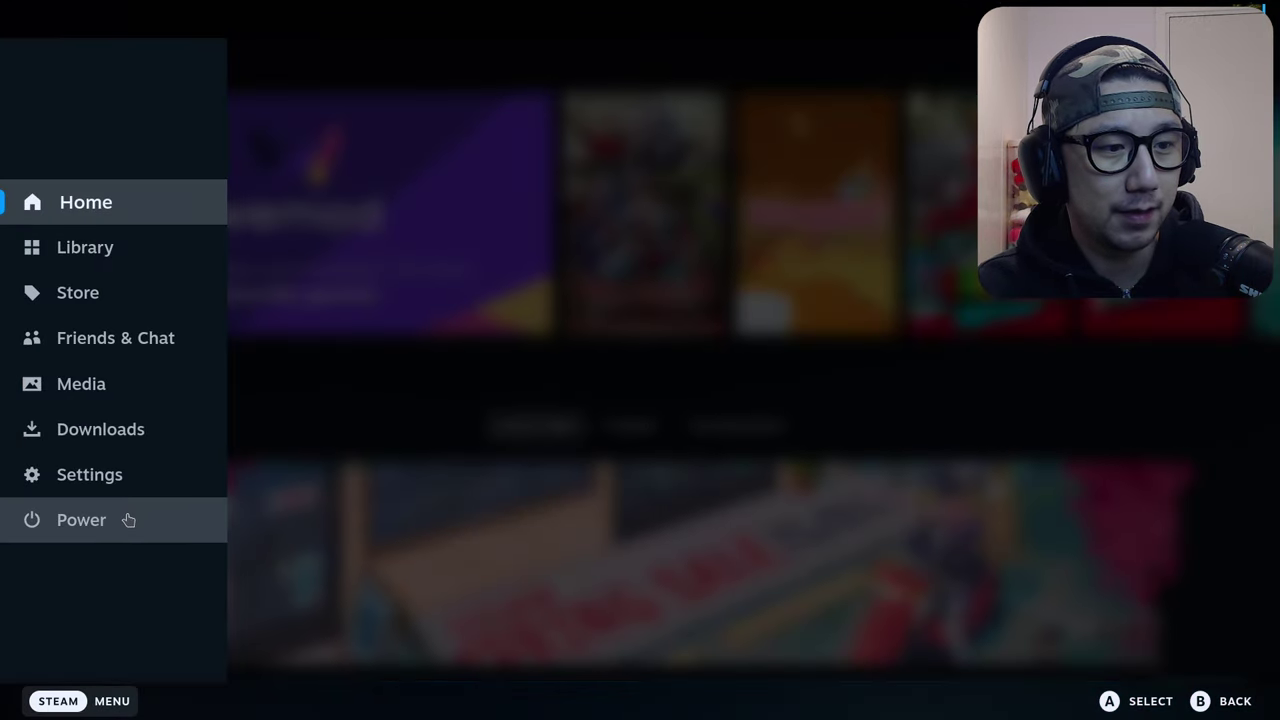
pyautogui.click(148, 486)
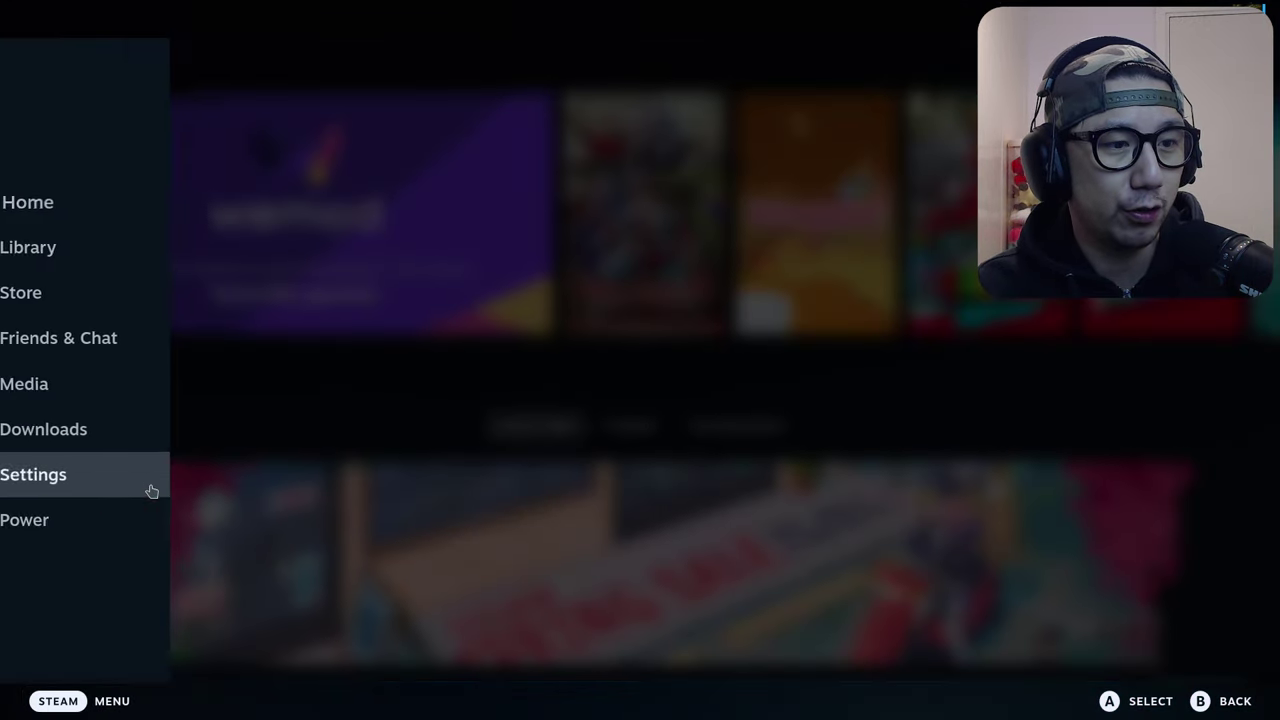
pyautogui.click(243, 104)
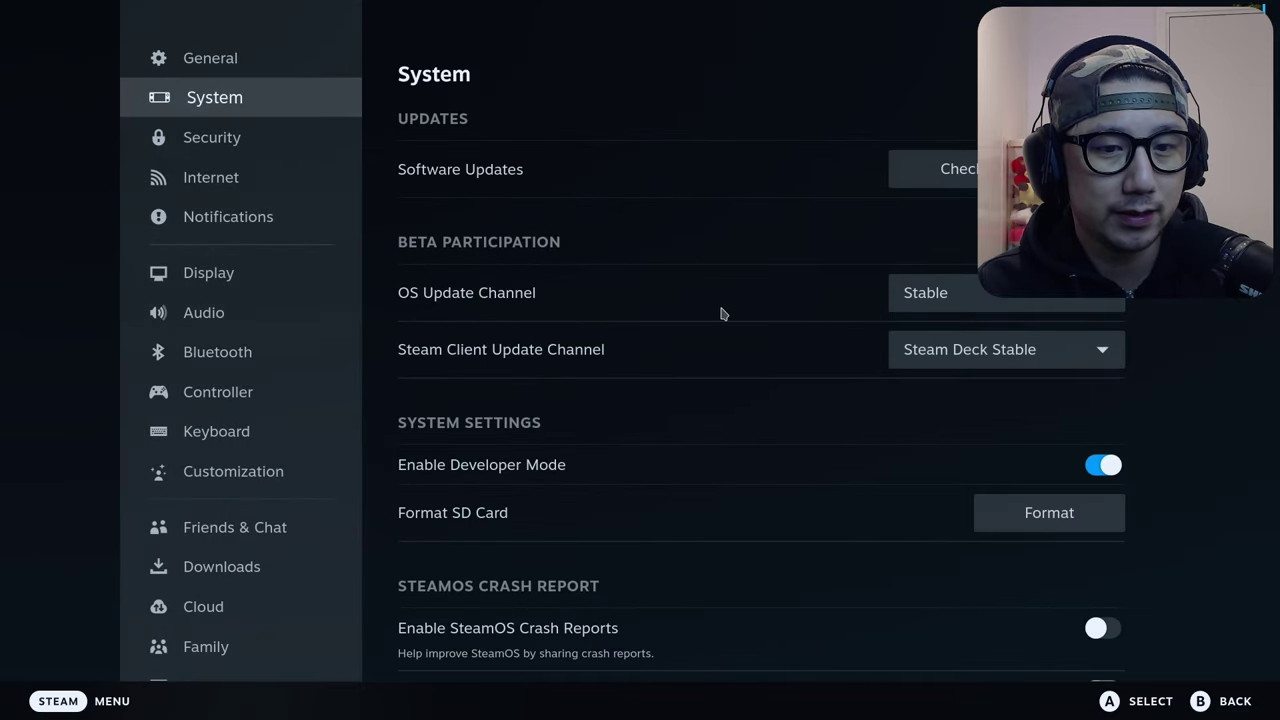
pyautogui.scroll(-3, 725, 320)
pyautogui.scroll(-10, 781, 385)
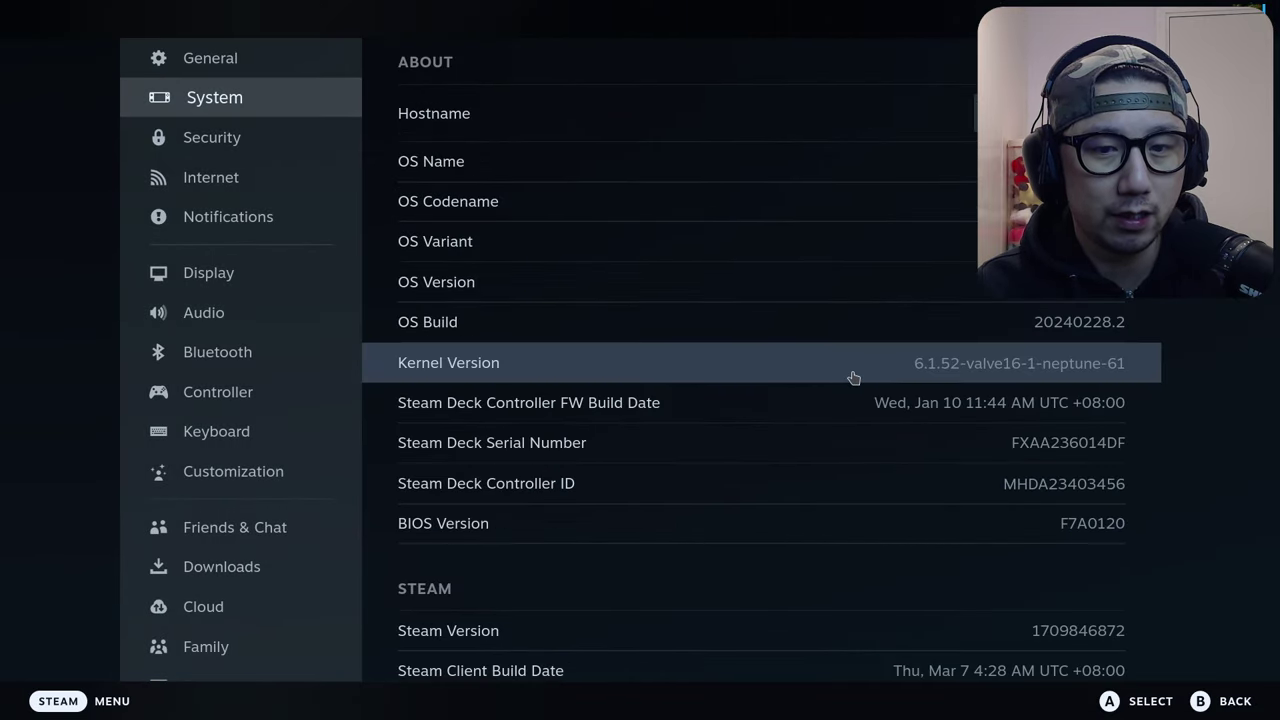
pyautogui.scroll(3, 851, 374)
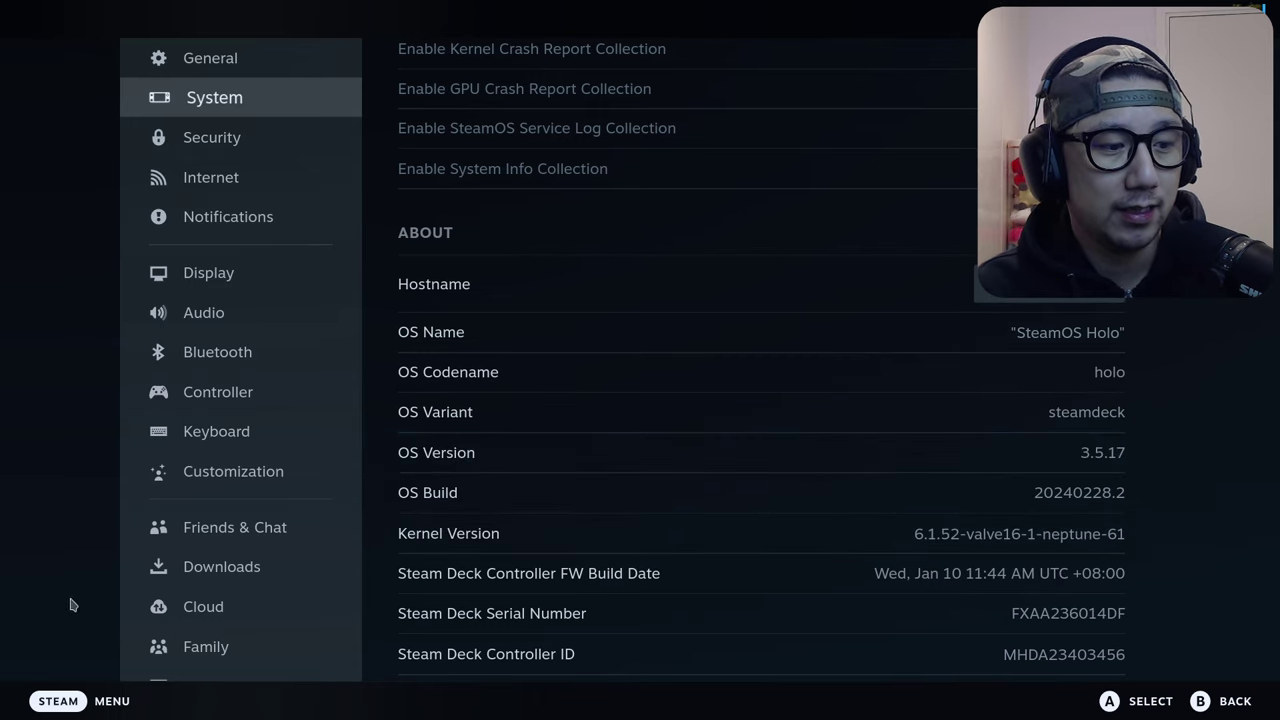
# Step: Switch from Gaming Mode to Desktop Mode through the Power menu
pyautogui.click(58, 700)
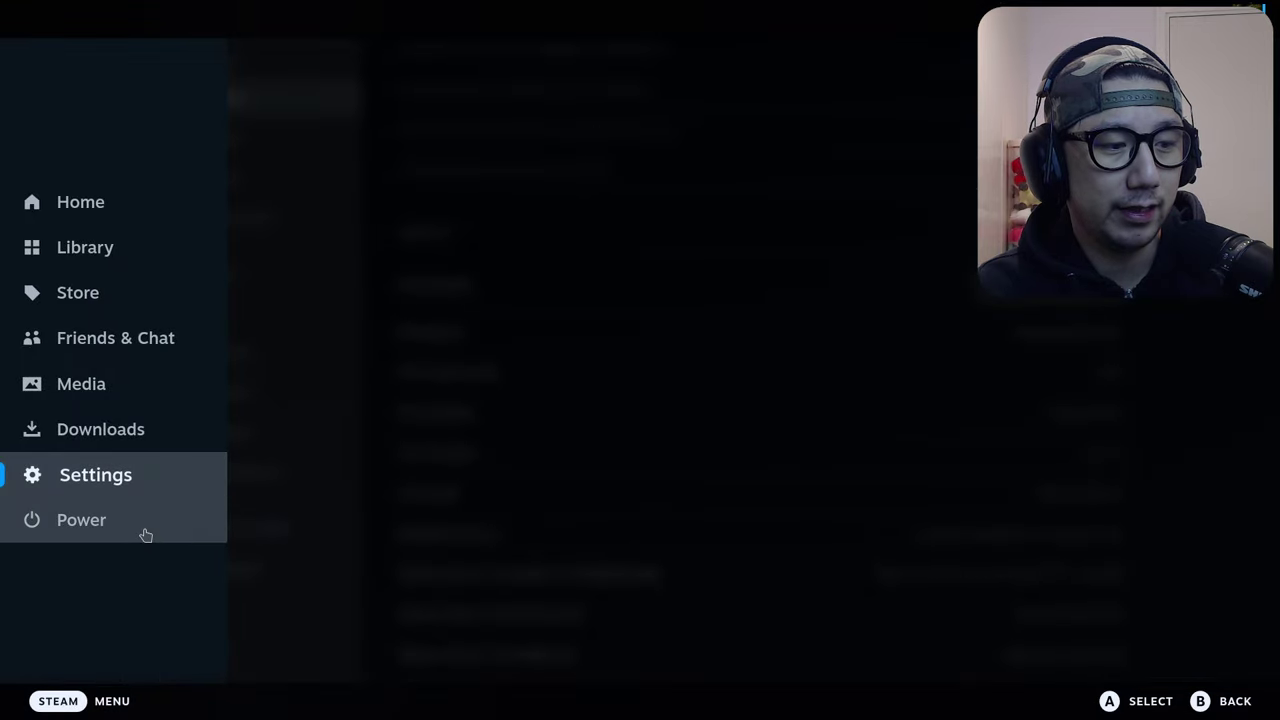
pyautogui.click(143, 528)
pyautogui.click(595, 468)
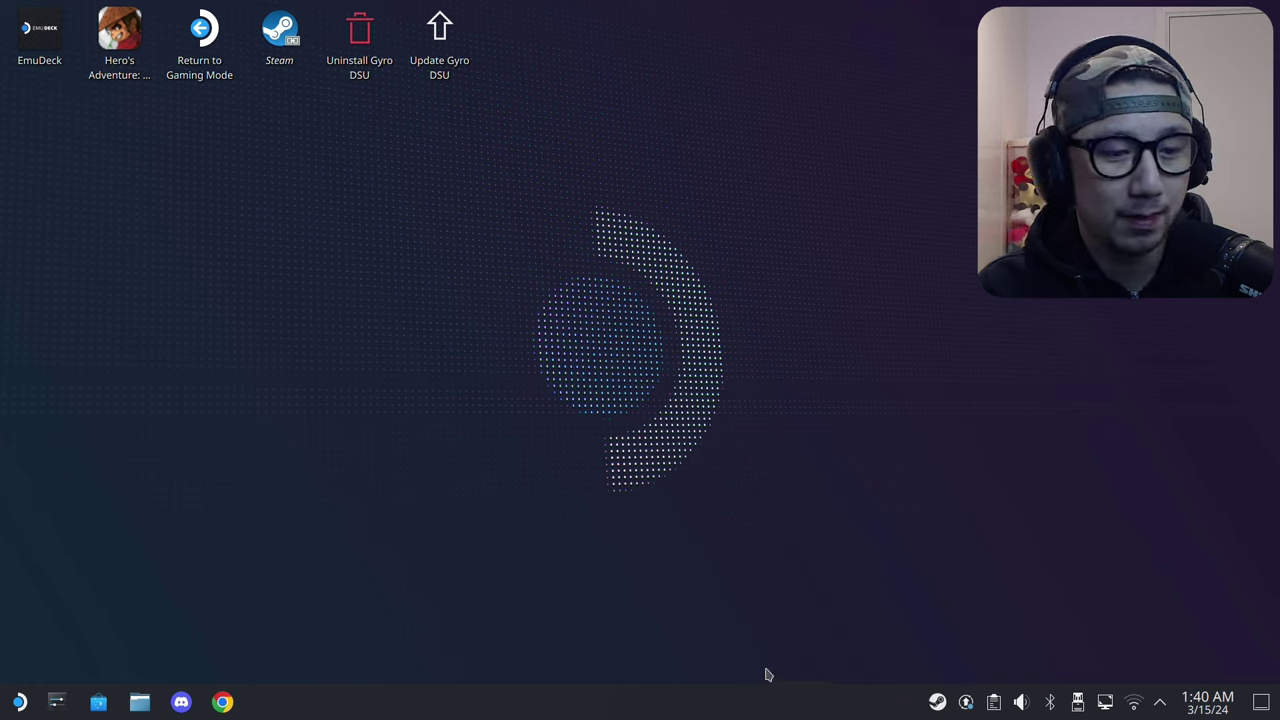
# Step: Start the Discover software centre from the KDE Plasma taskbar
pyautogui.click(106, 705)
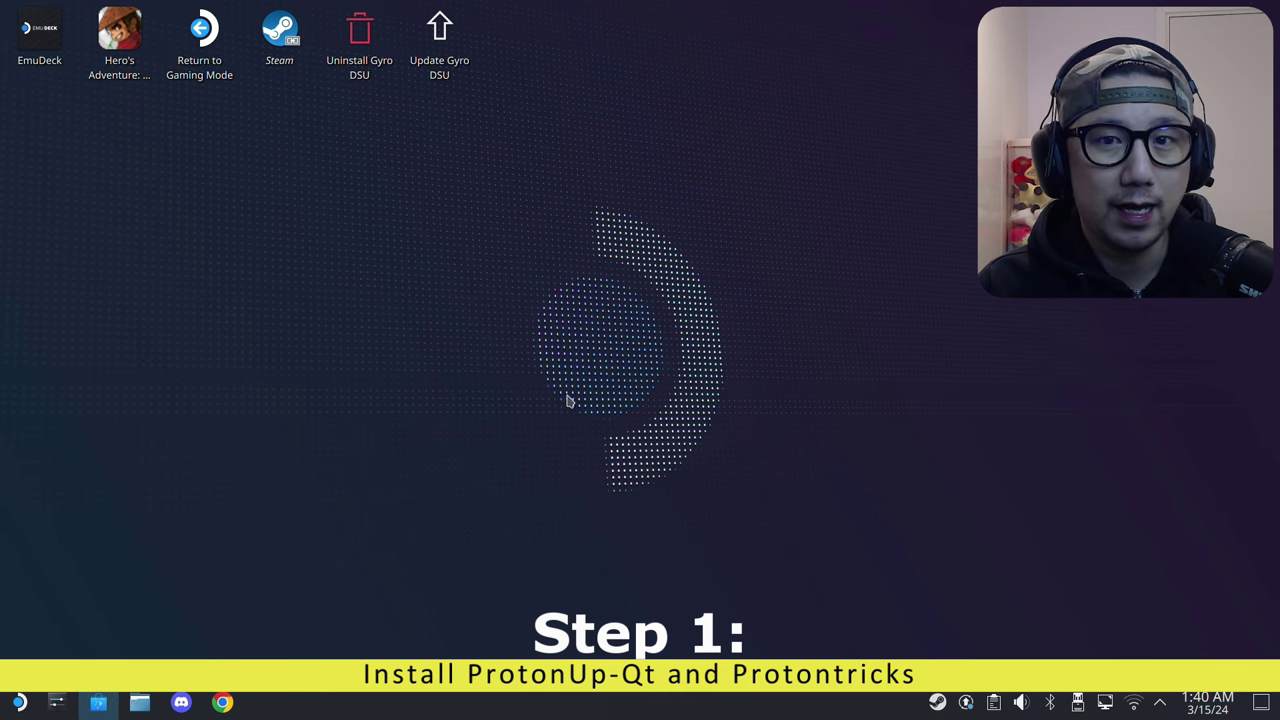
# Step: Search Discover for 'pr', launch ProtonUp-Qt from its page, and minimize Discover
pyautogui.click(145, 64)
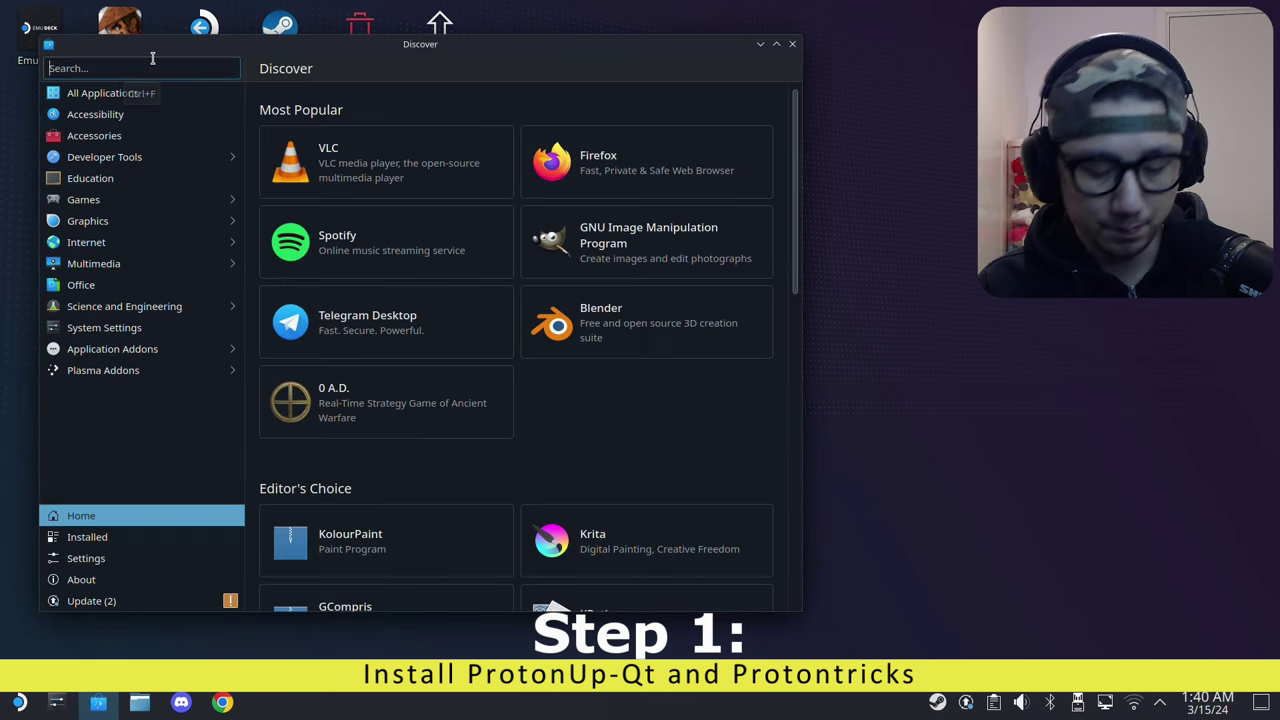
pyautogui.write('proton')
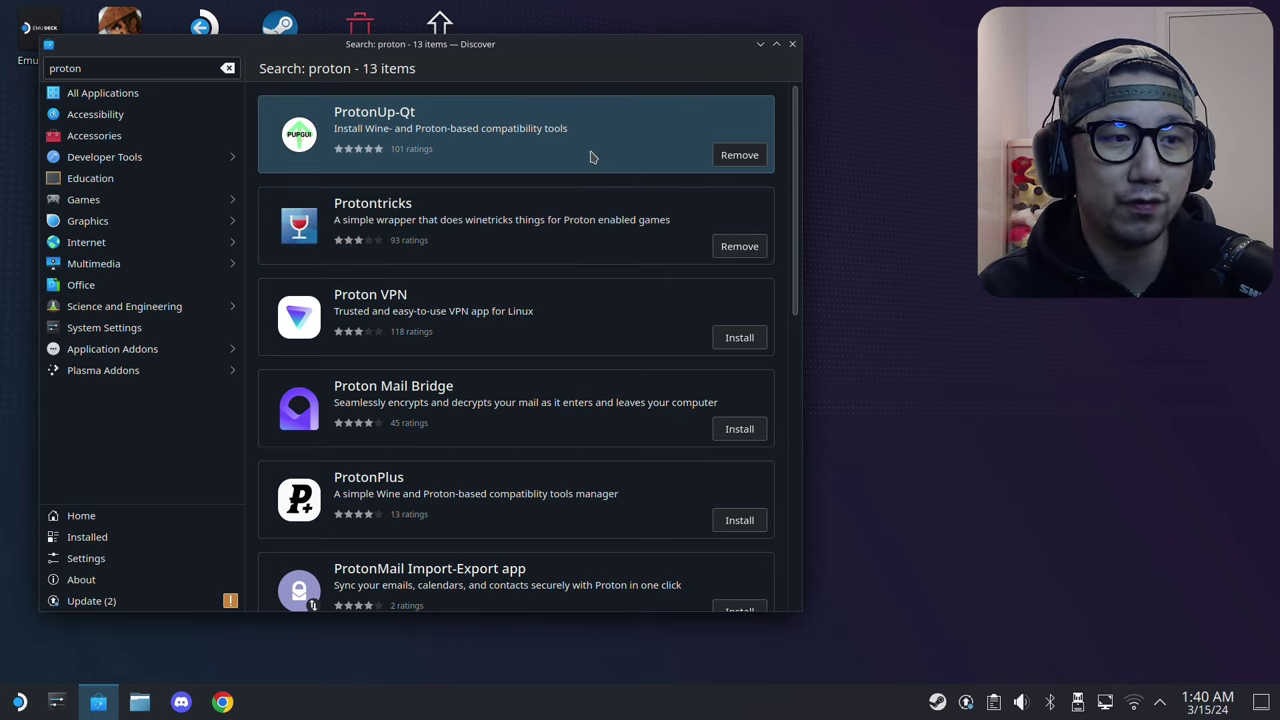
pyautogui.click(751, 106)
pyautogui.click(705, 68)
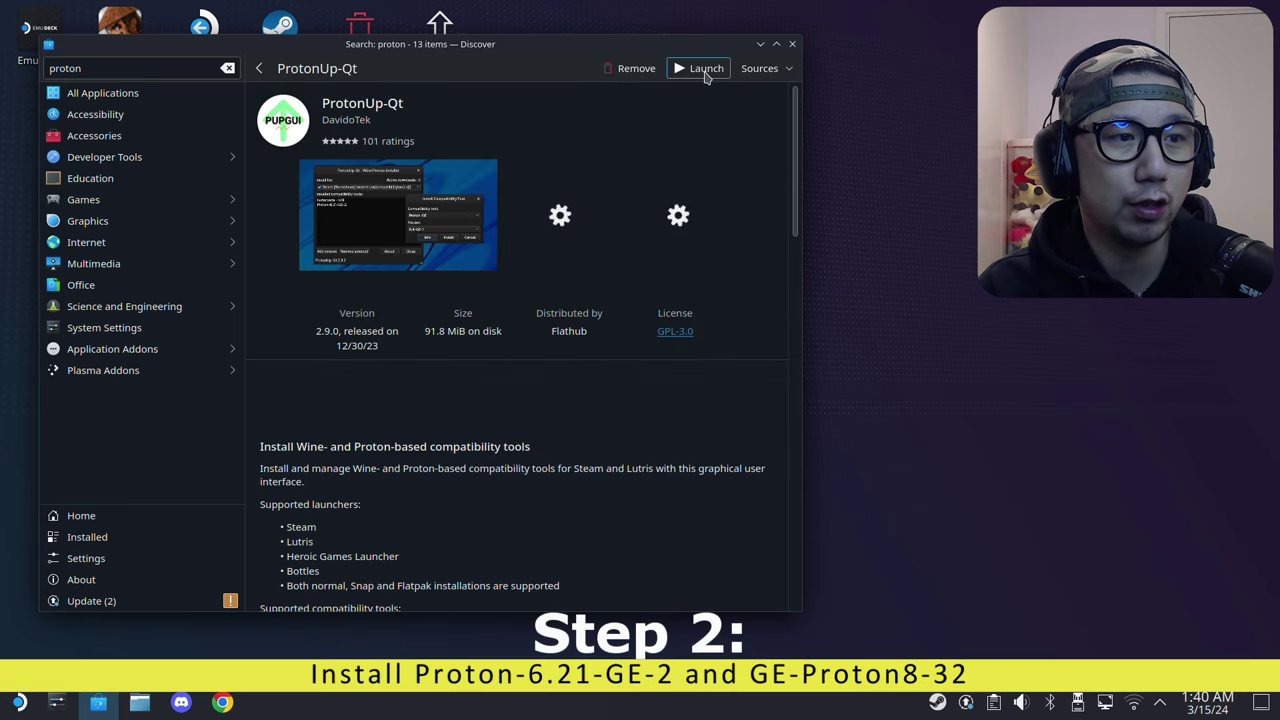
pyautogui.click(760, 44)
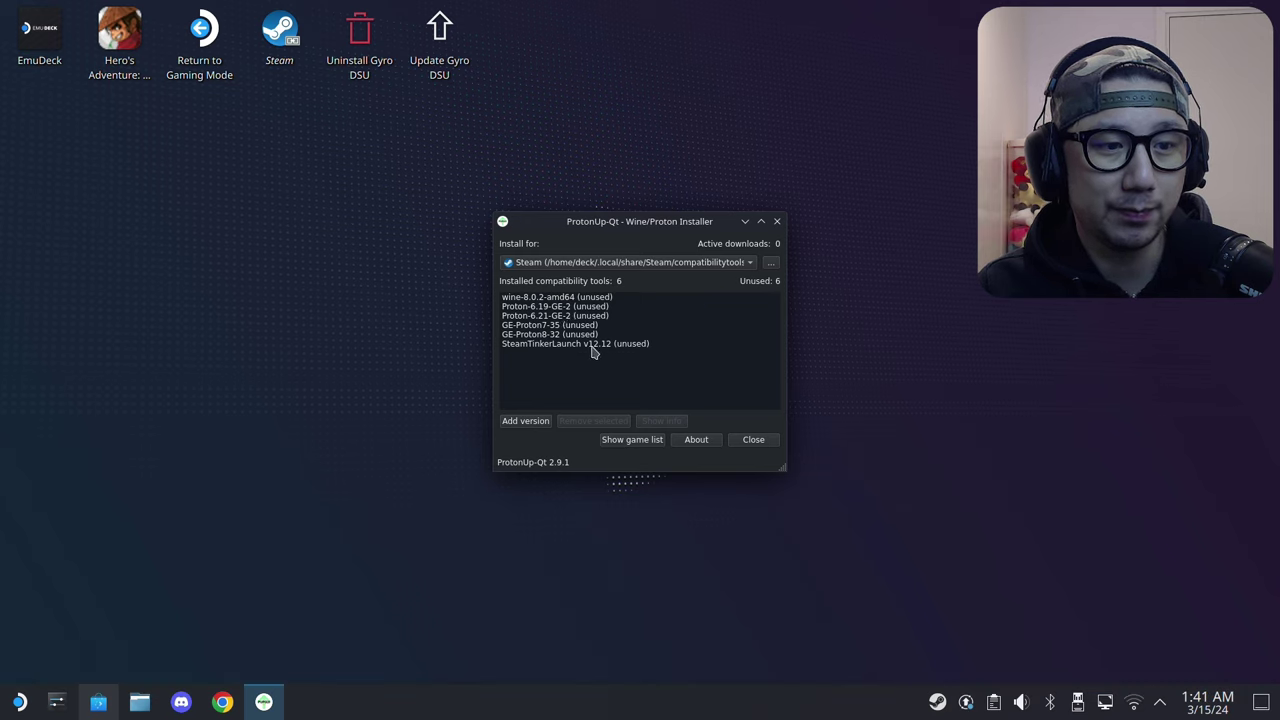
# Step: Select GE-Proton8-32 in the installed tools, keeping Steam as the install target
pyautogui.click(531, 335)
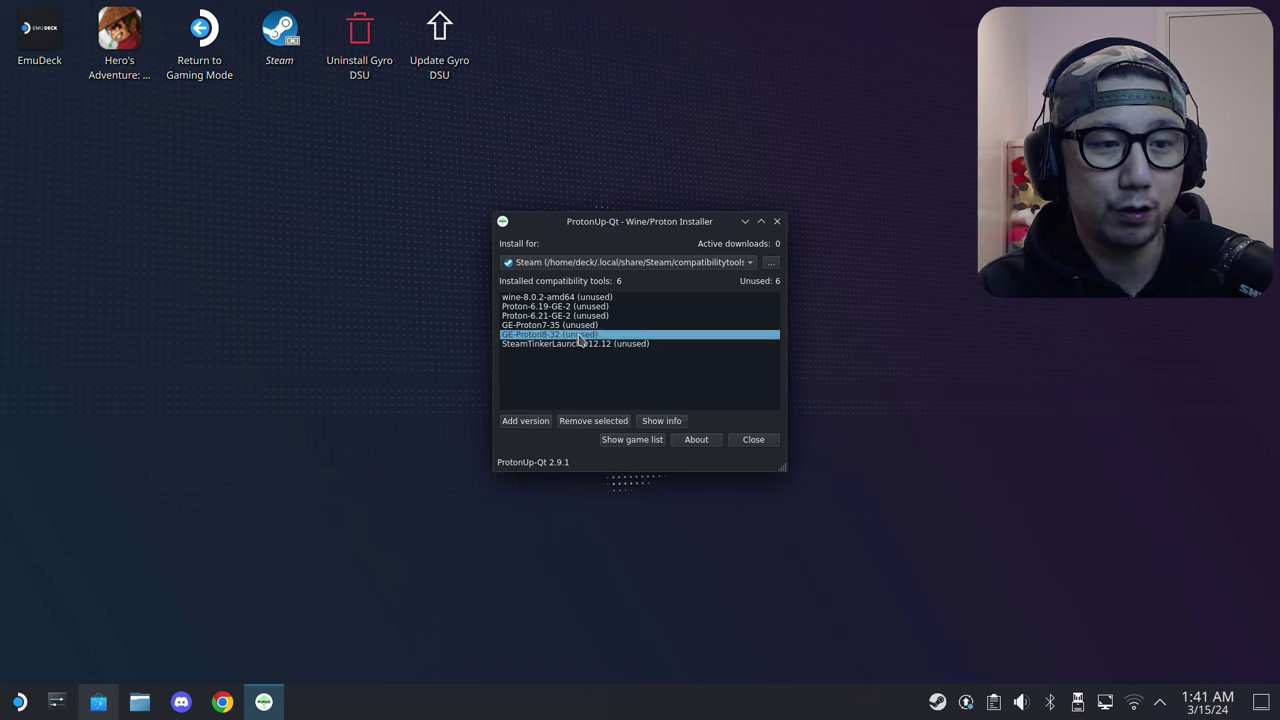
pyautogui.click(620, 262)
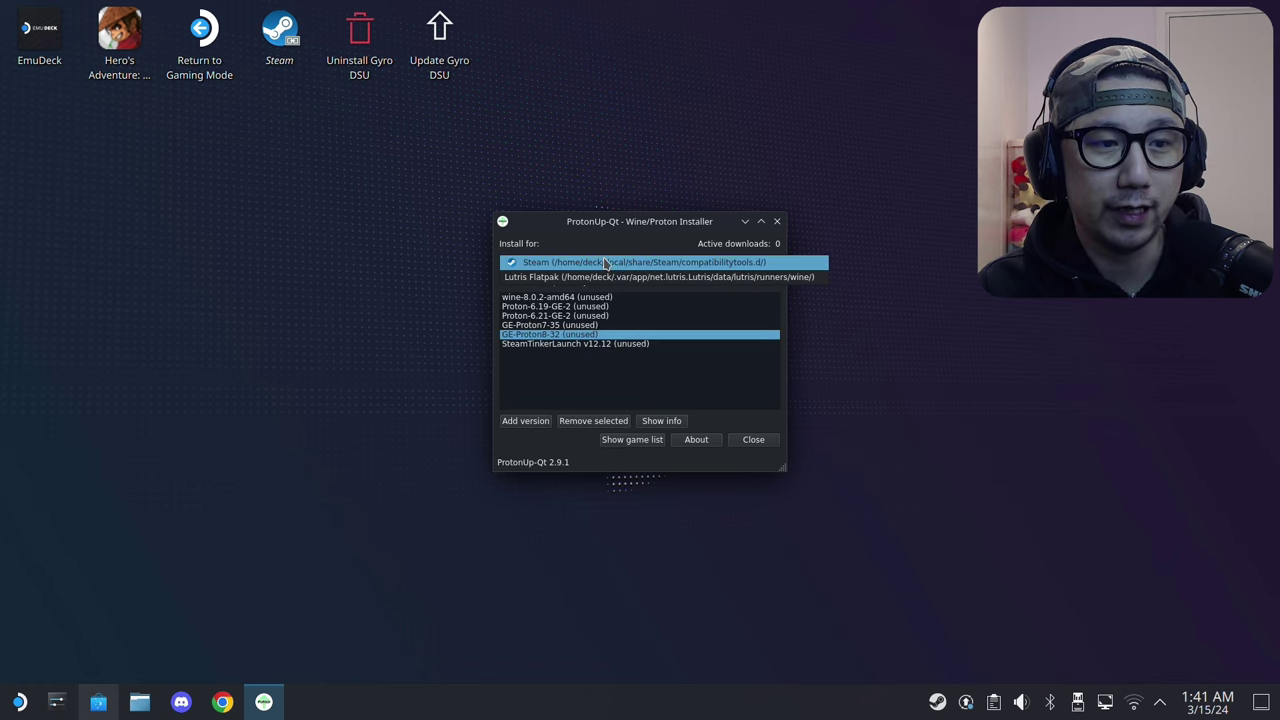
pyautogui.click(525, 259)
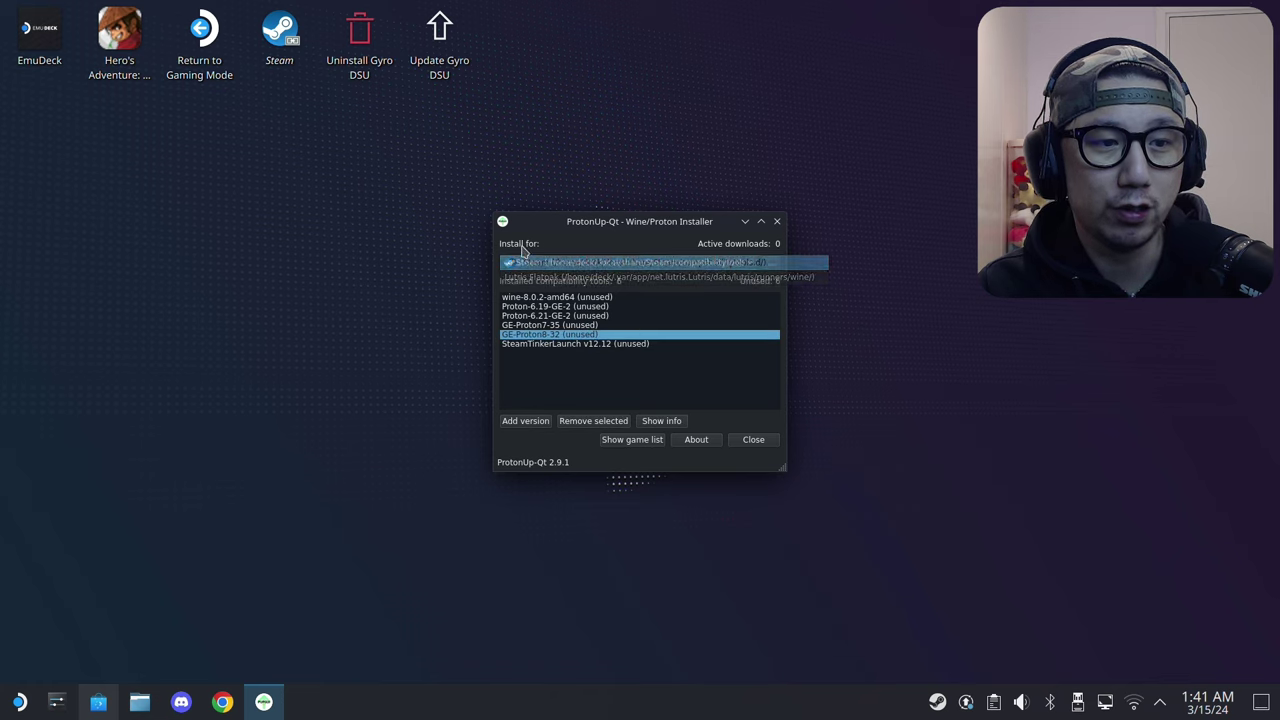
# Step: Browse the Add version dialog to GE-Proton 6.21-GE-2, then cancel without installing
pyautogui.click(538, 423)
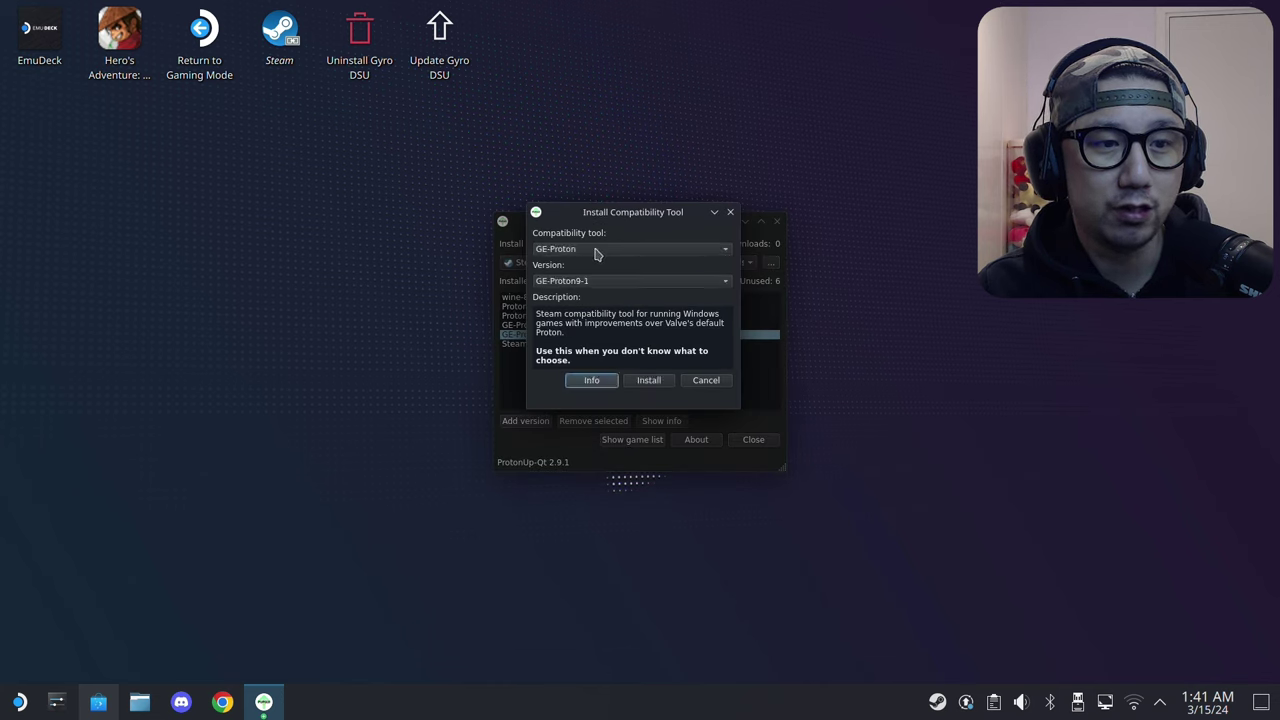
pyautogui.click(580, 283)
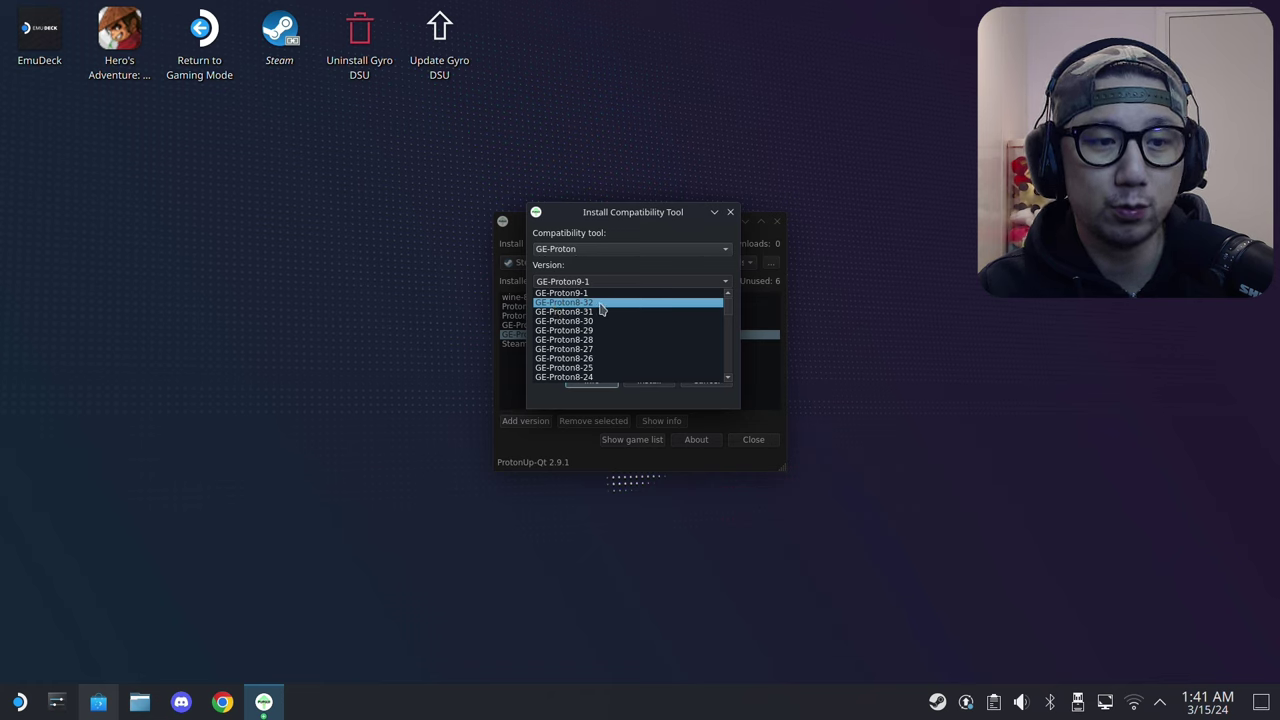
pyautogui.click(729, 320)
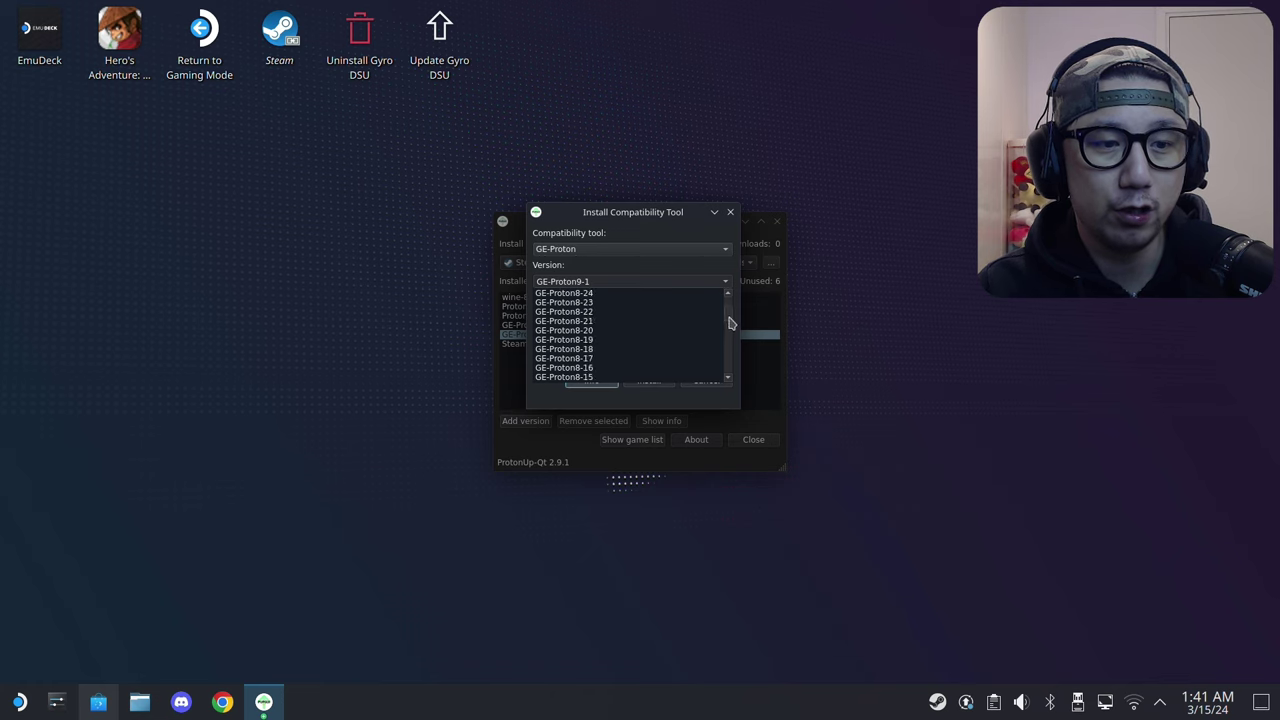
pyautogui.moveTo(729, 320); pyautogui.dragTo(720, 381)
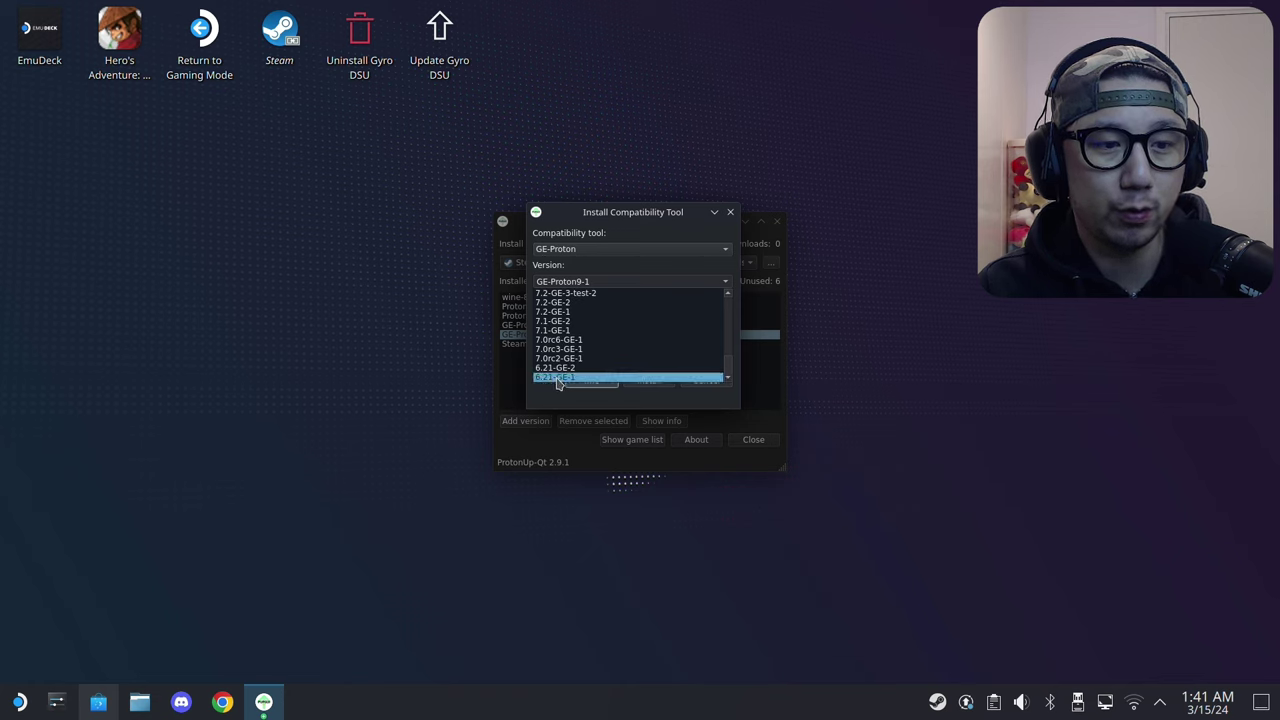
pyautogui.click(570, 369)
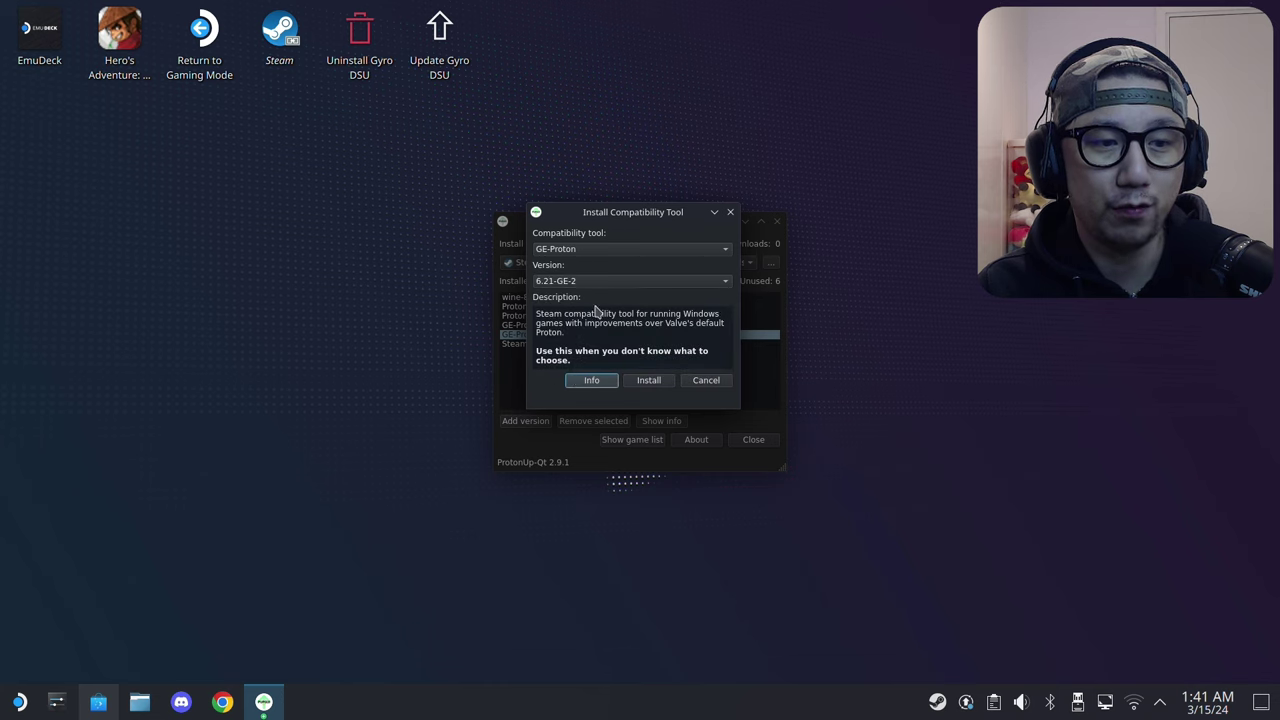
pyautogui.click(697, 385)
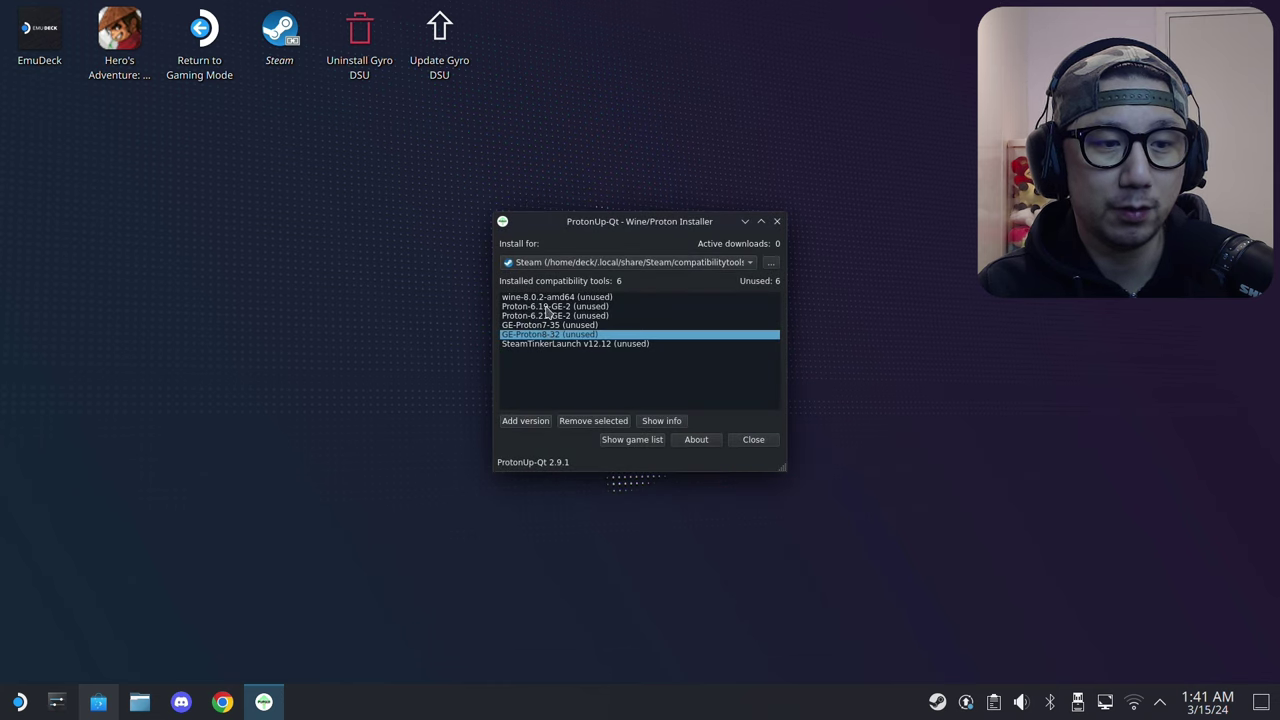
# Step: Confirm Proton-6.21-GE-2 and GE-Proton8-32 are installed, then close ProtonUp-Qt
pyautogui.click(536, 316)
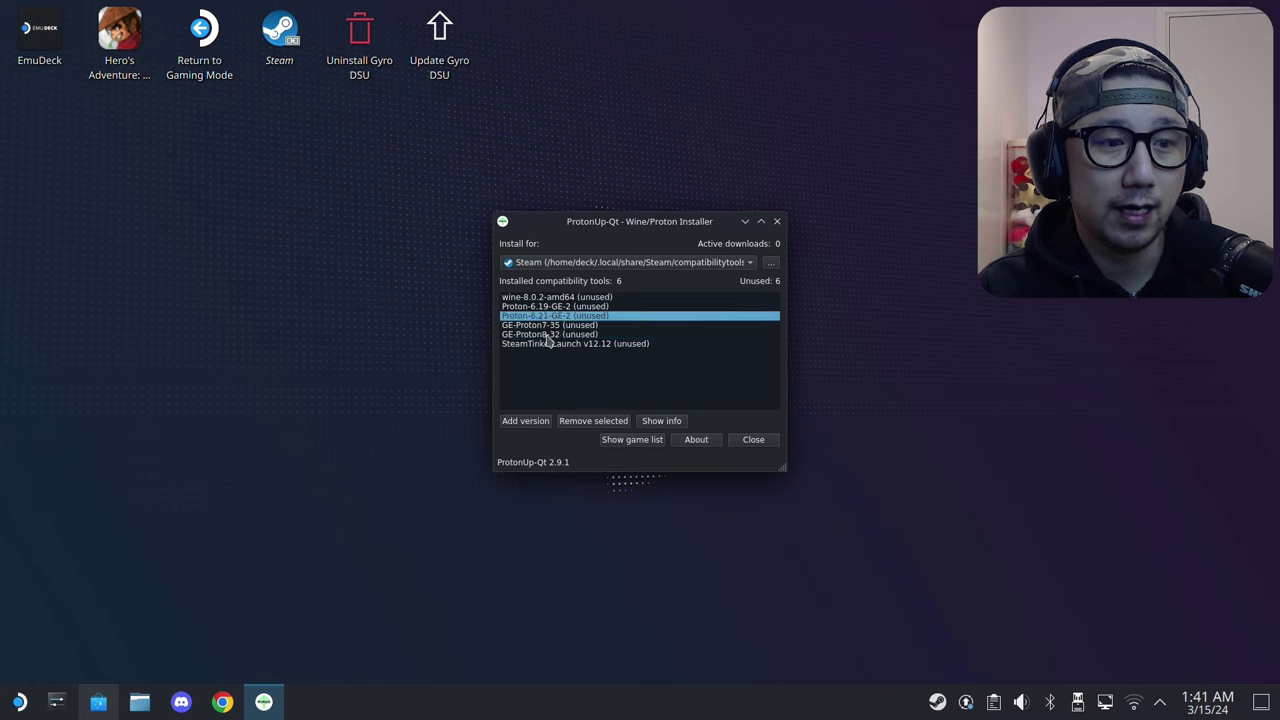
pyautogui.click(547, 335)
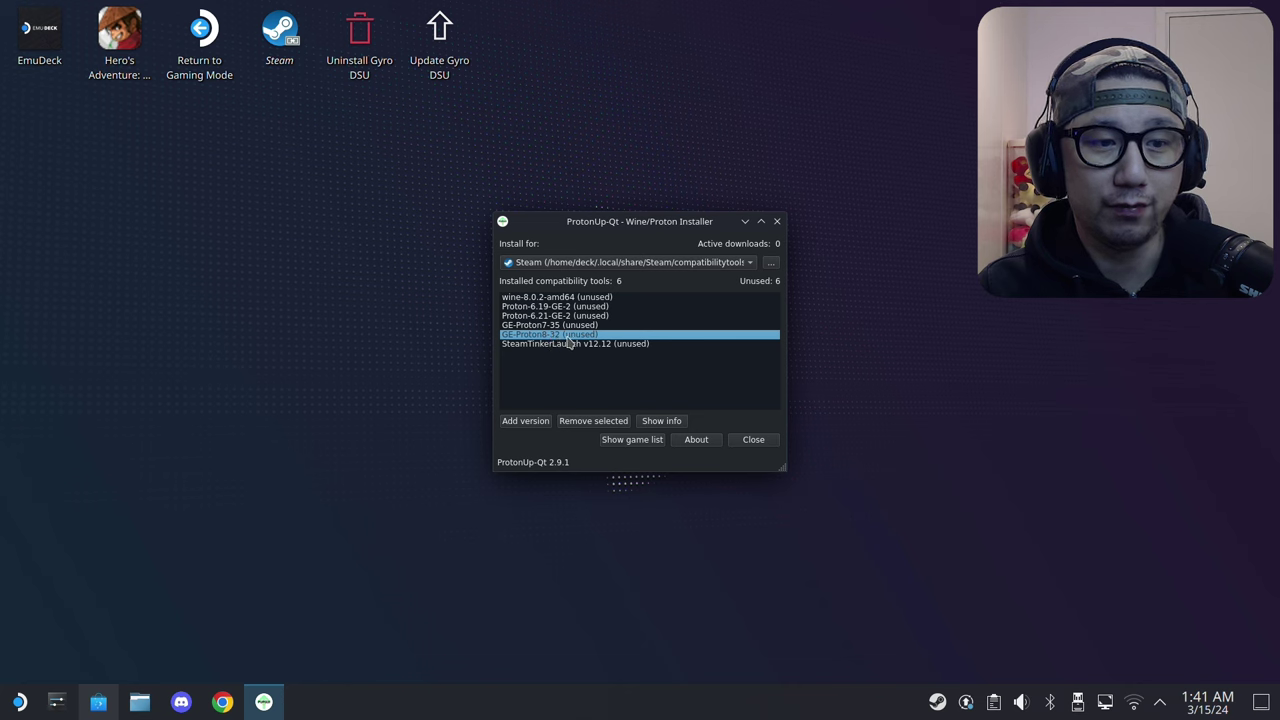
pyautogui.click(753, 439)
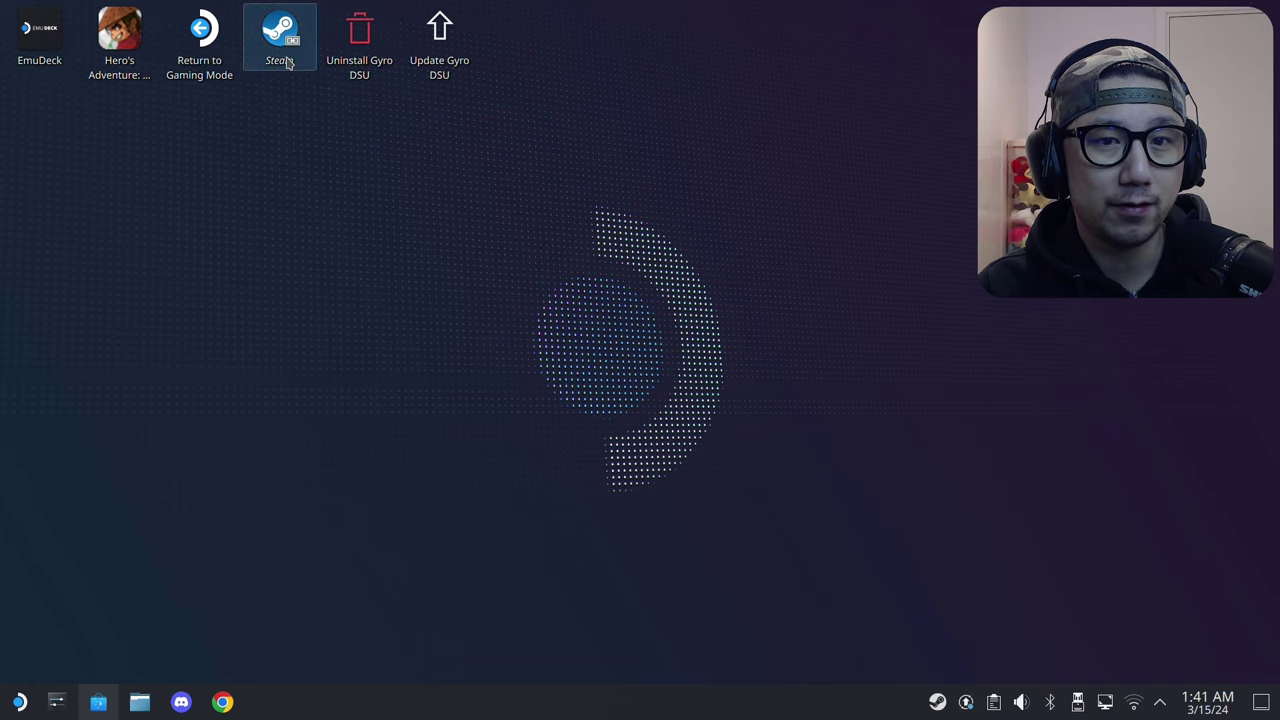
# Step: Open Dolphin's Downloads folder and select only the WeMod-8.15.1.exe installer
pyautogui.click(139, 702)
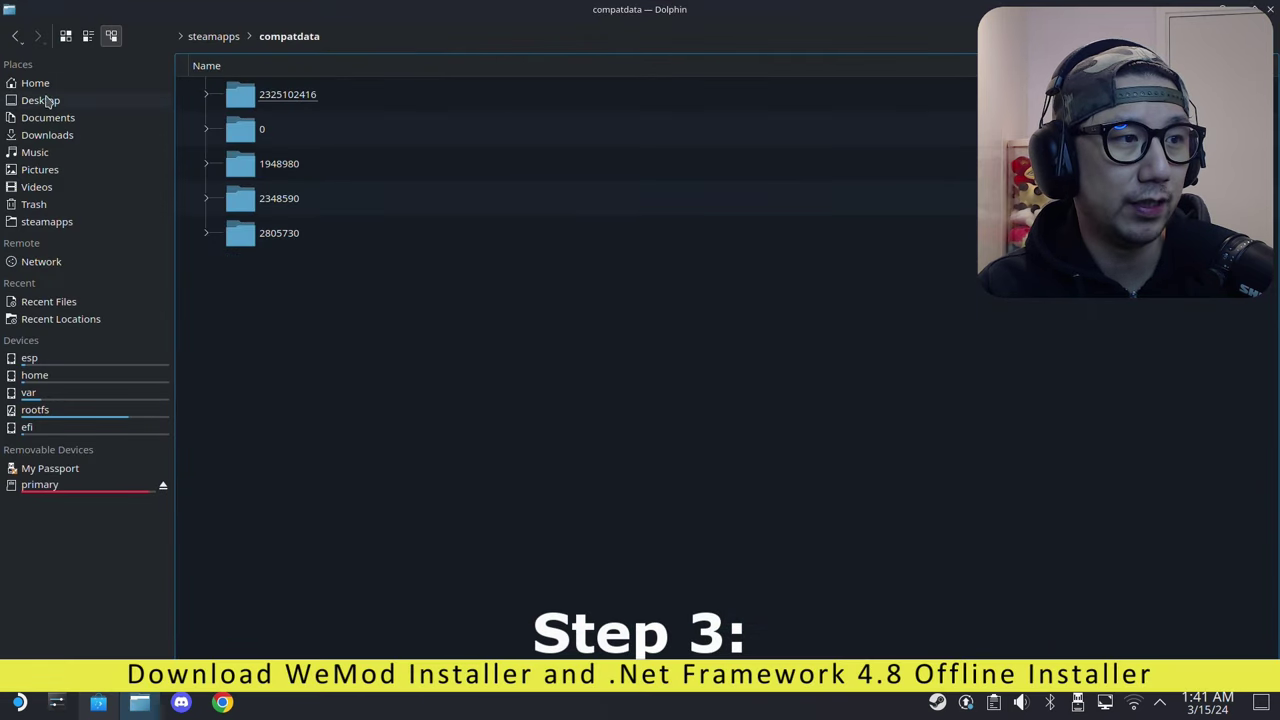
pyautogui.click(47, 134)
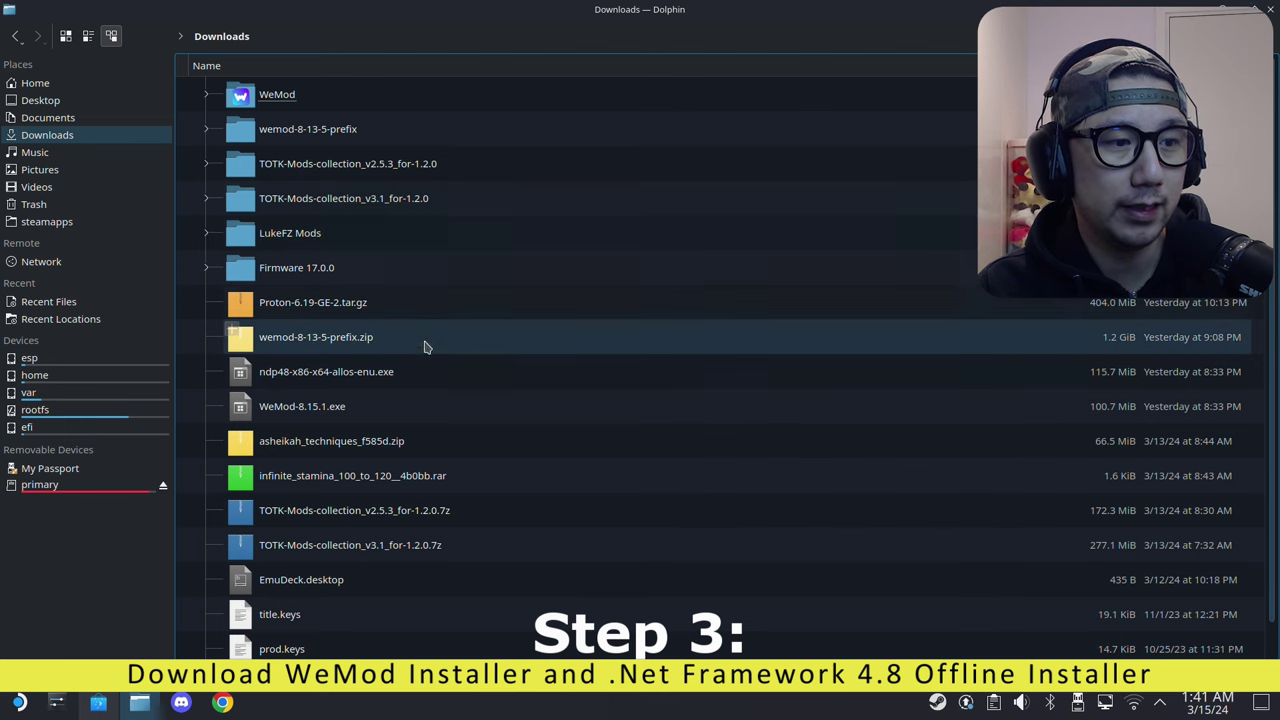
pyautogui.scroll(-1, 410, 420)
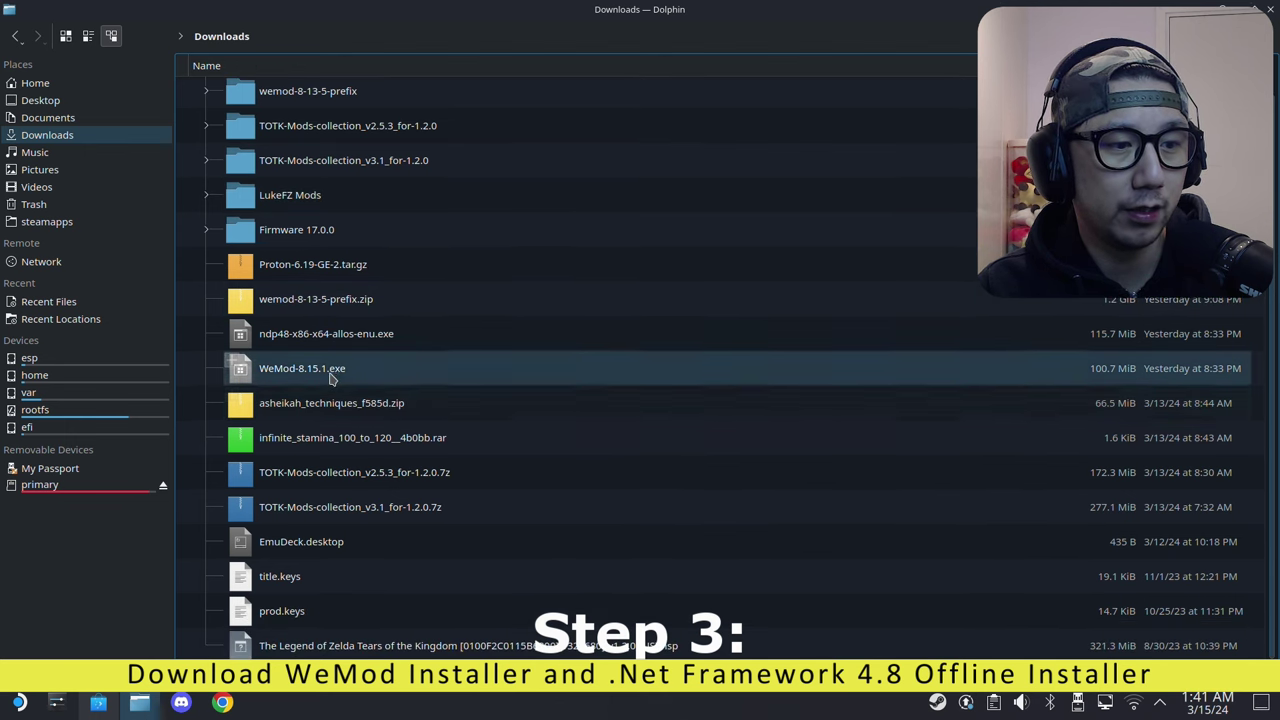
pyautogui.click(420, 368)
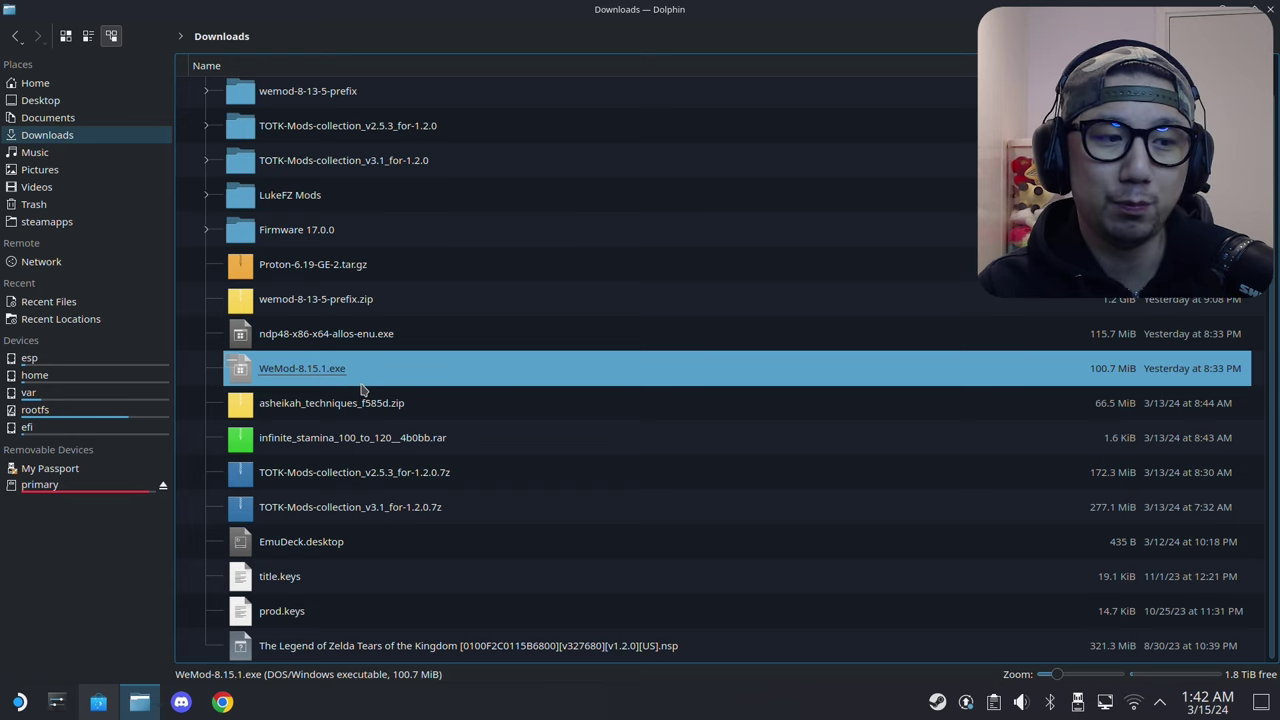
pyautogui.click(367, 334)
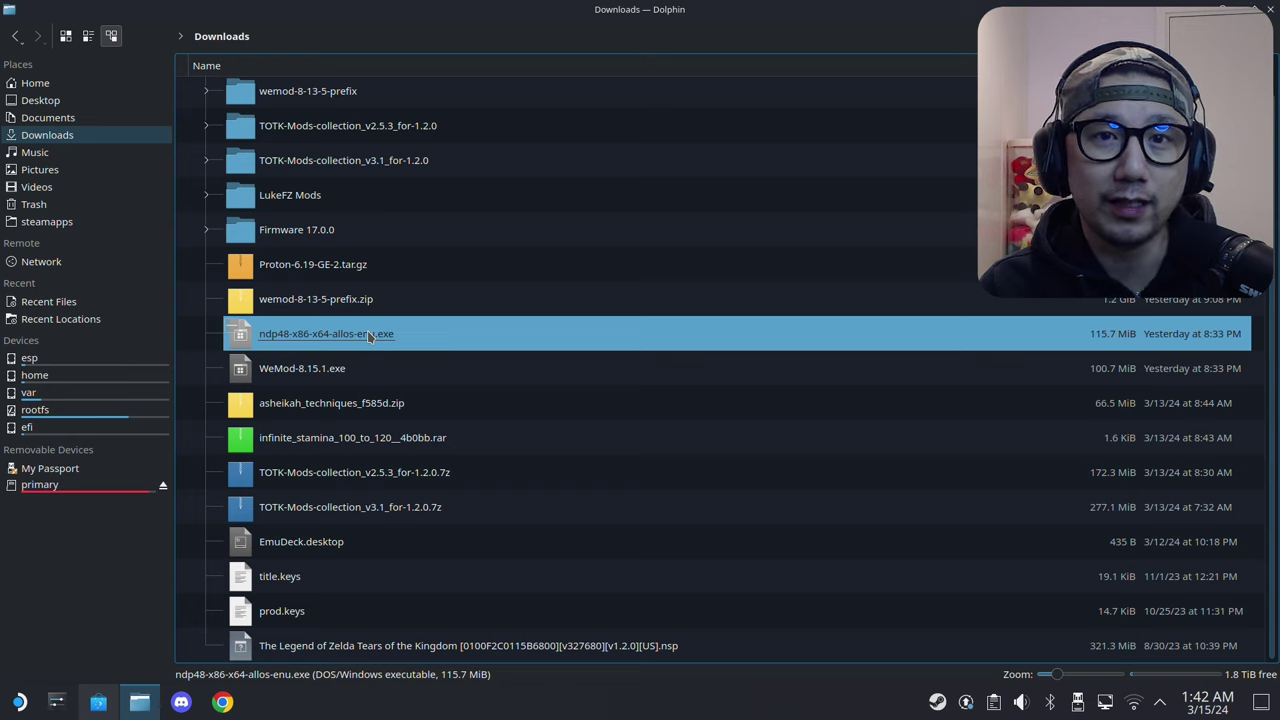
pyautogui.moveTo(203, 340); pyautogui.dragTo(428, 382)
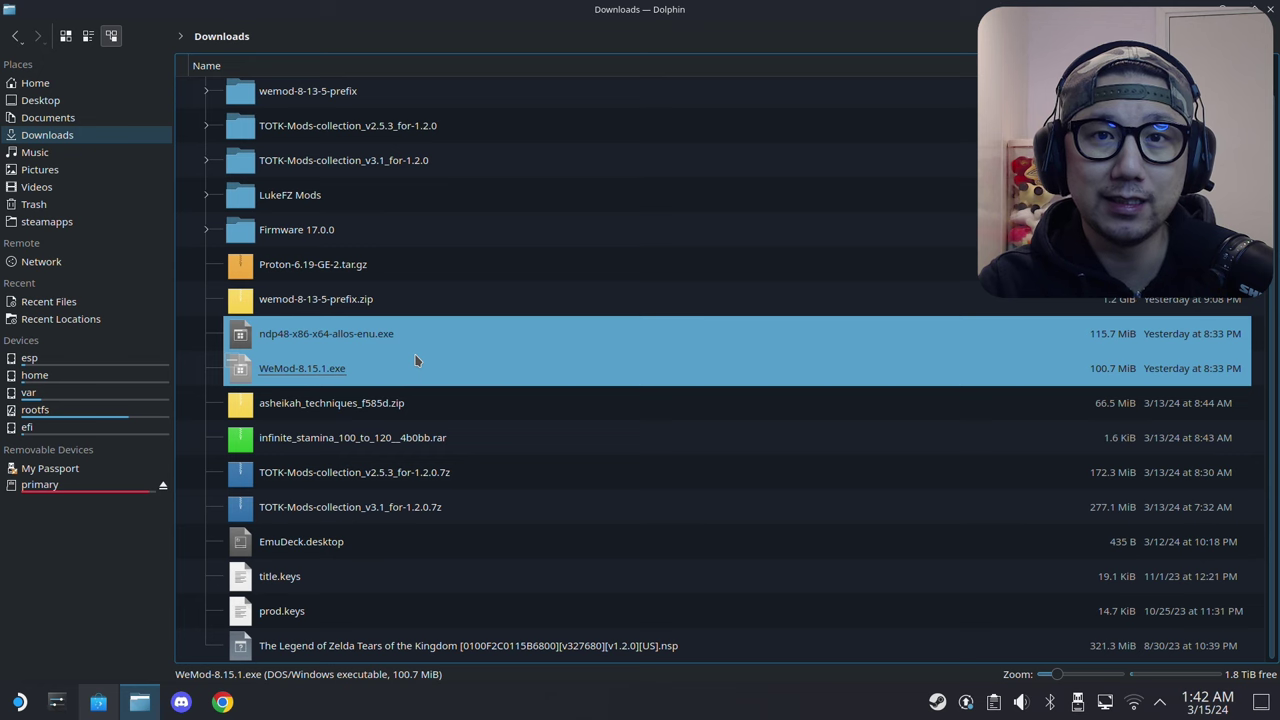
pyautogui.click(416, 360)
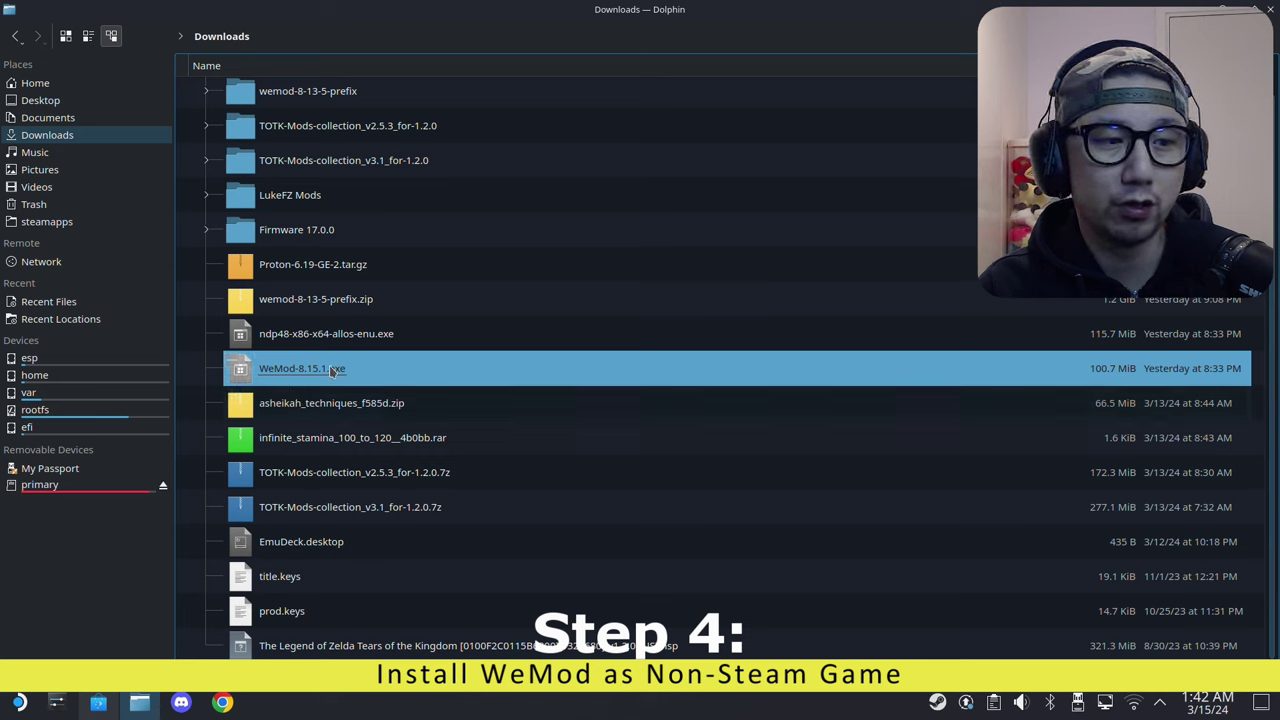
# Step: Add WeMod-8.15.1.exe to Steam from its right-click menu
pyautogui.rightClick(332, 371)
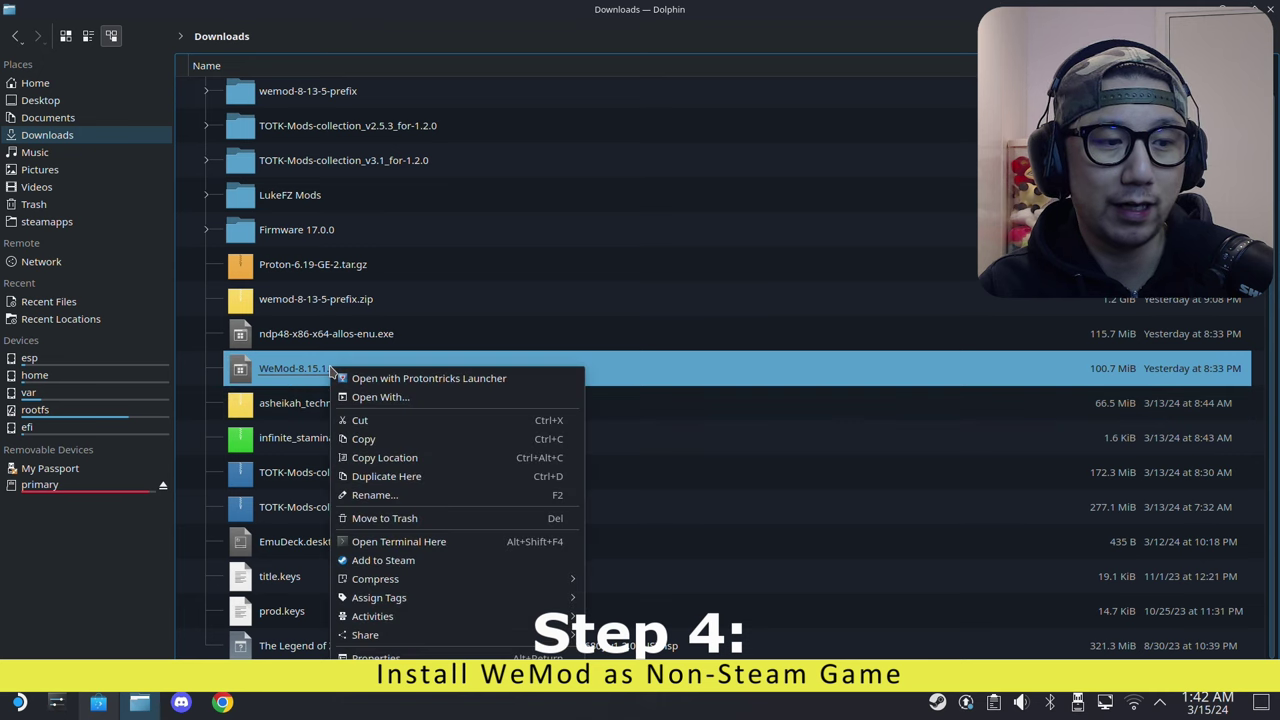
pyautogui.click(402, 567)
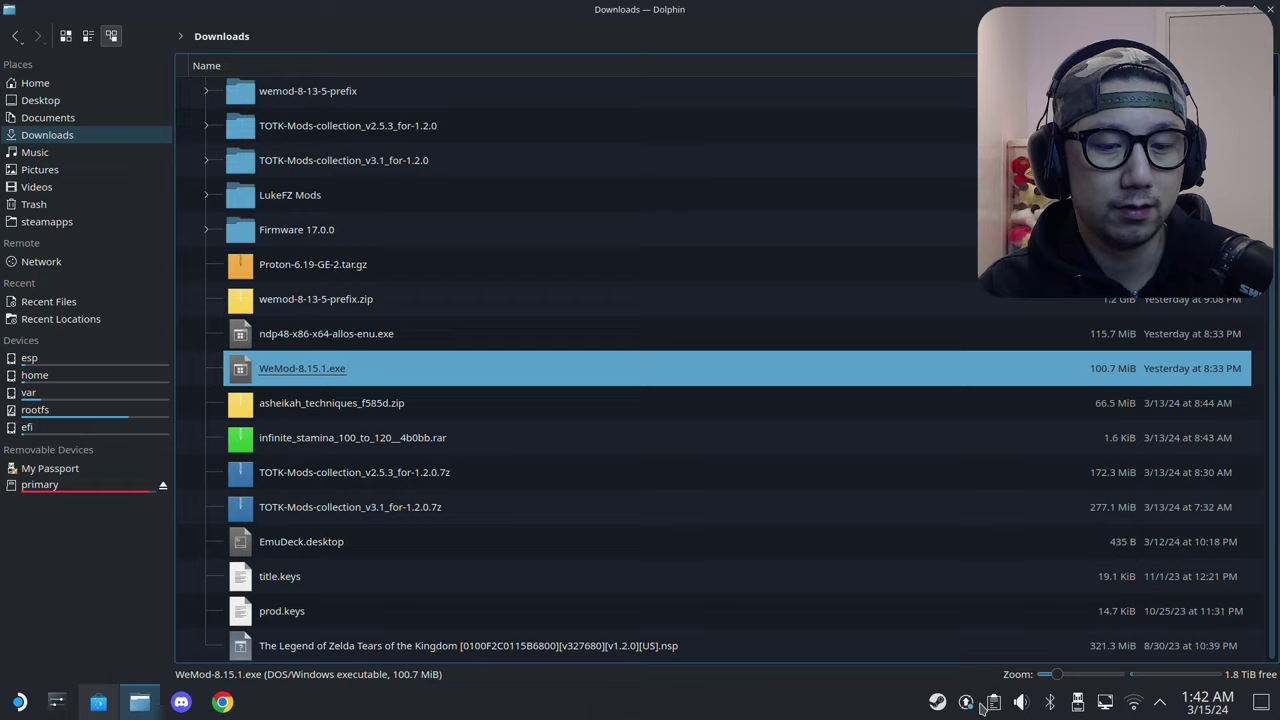
pyautogui.rightClick(937, 701)
# Step: Open the second WeMod-8.15.1.exe entry in Steam's Library and shrink the window out of fullscreen
pyautogui.click(945, 566)
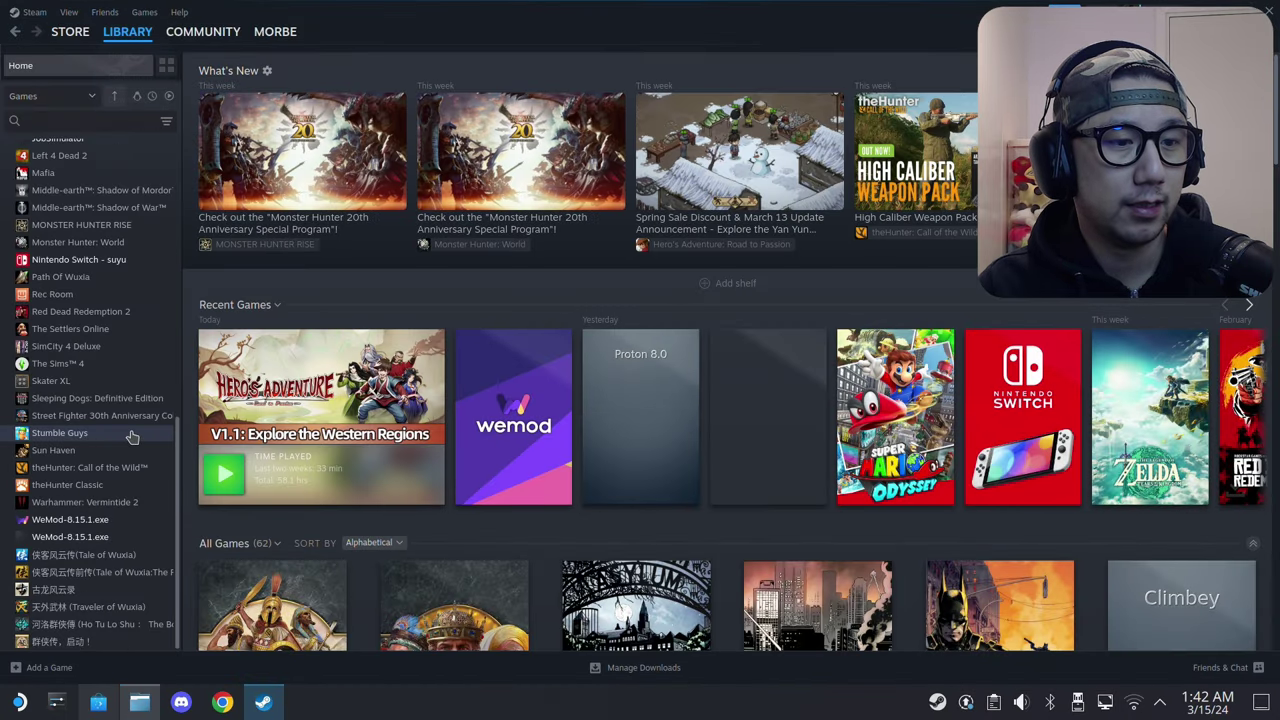
pyautogui.scroll(-10, 120, 470)
pyautogui.click(94, 519)
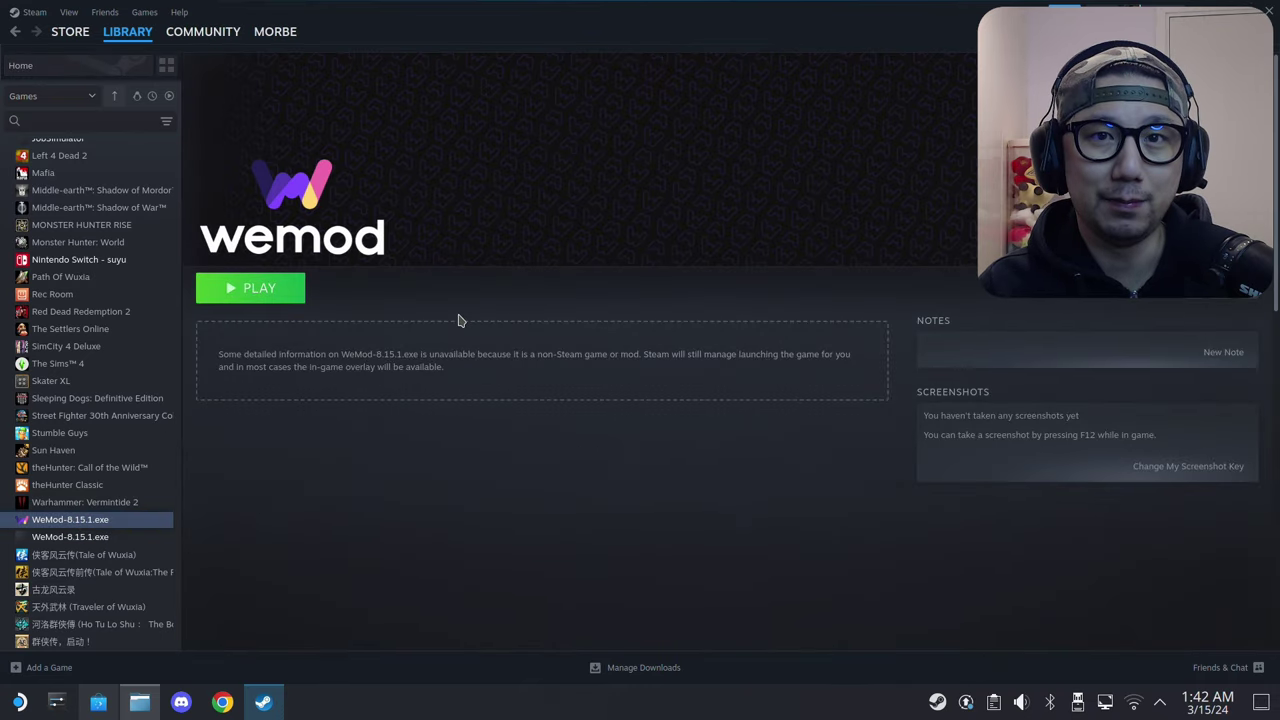
pyautogui.click(92, 537)
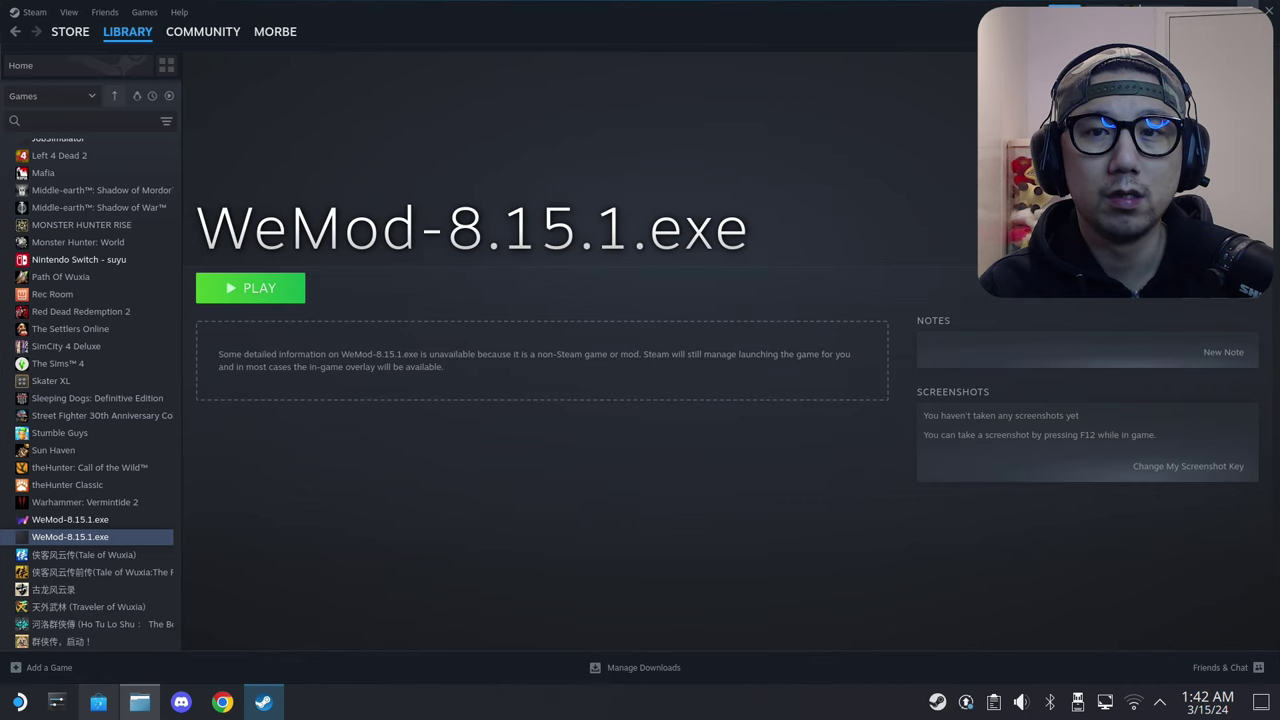
pyautogui.click(1268, 10)
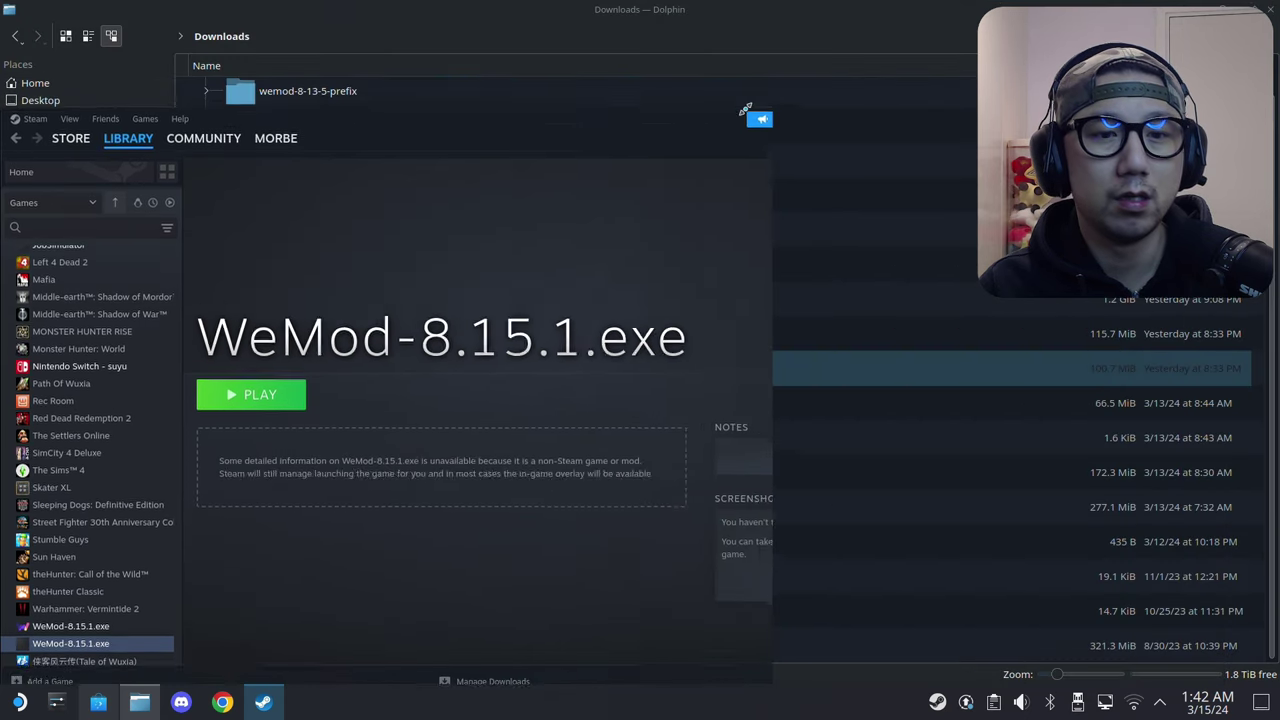
pyautogui.moveTo(660, 70); pyautogui.dragTo(705, 37)
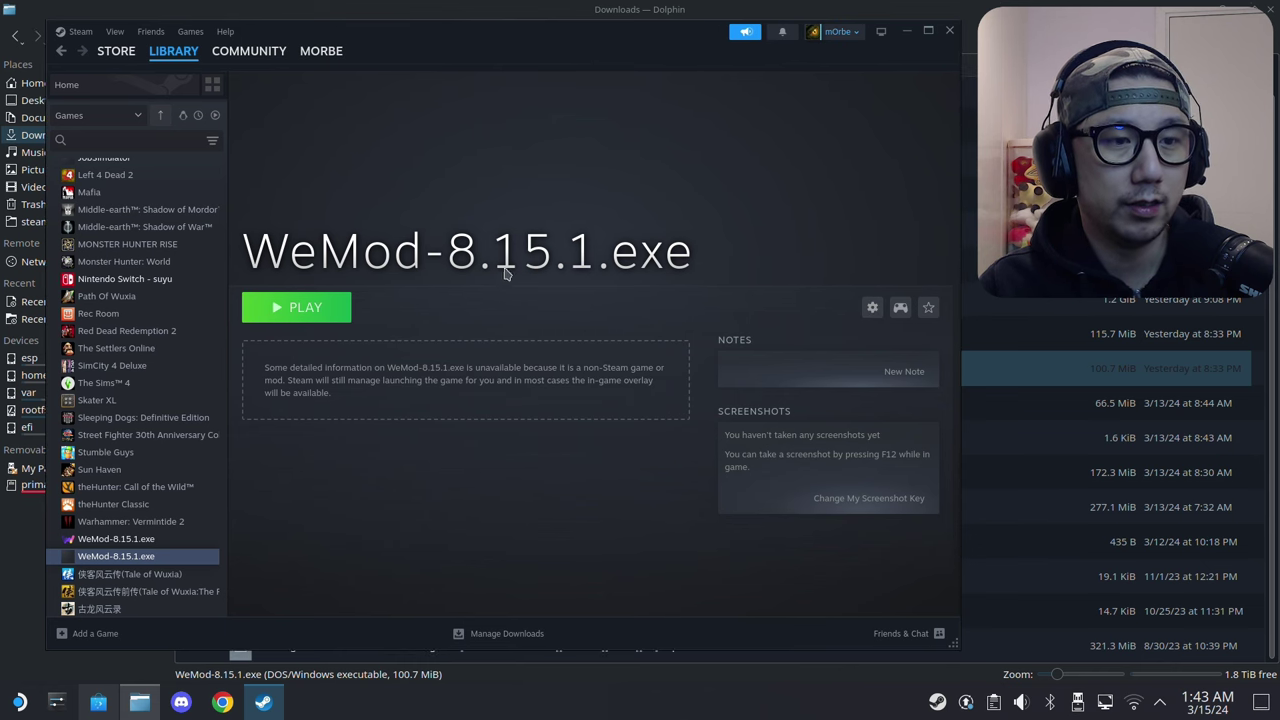
# Step: In the WeMod-8.15.1.exe Compatibility properties, force Proton-6.21-GE-2 as the Steam Play tool
pyautogui.click(871, 308)
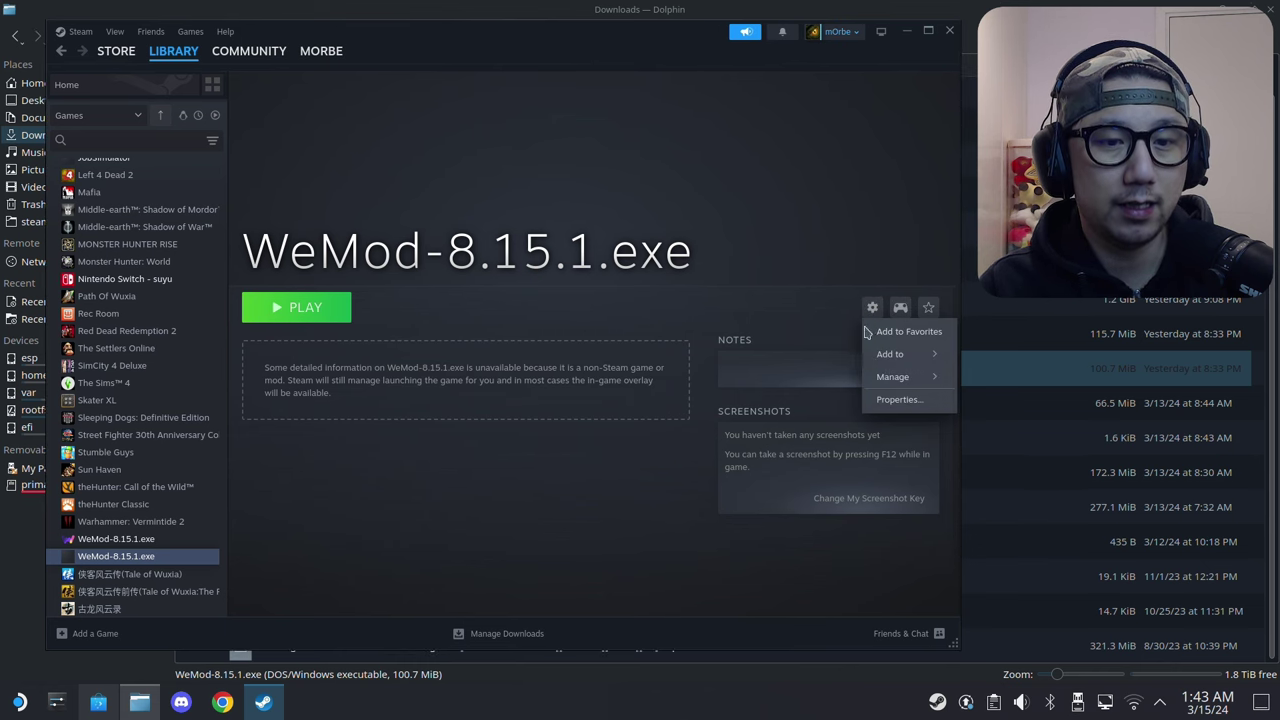
pyautogui.click(880, 400)
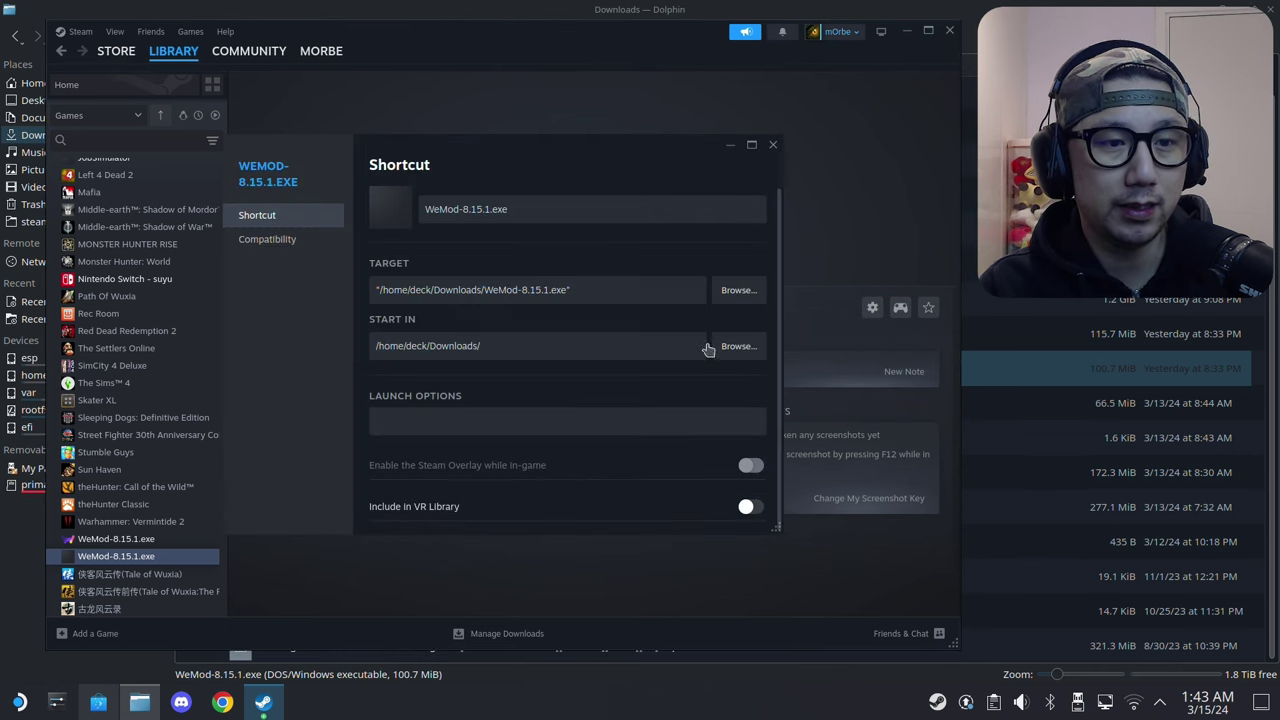
pyautogui.click(253, 243)
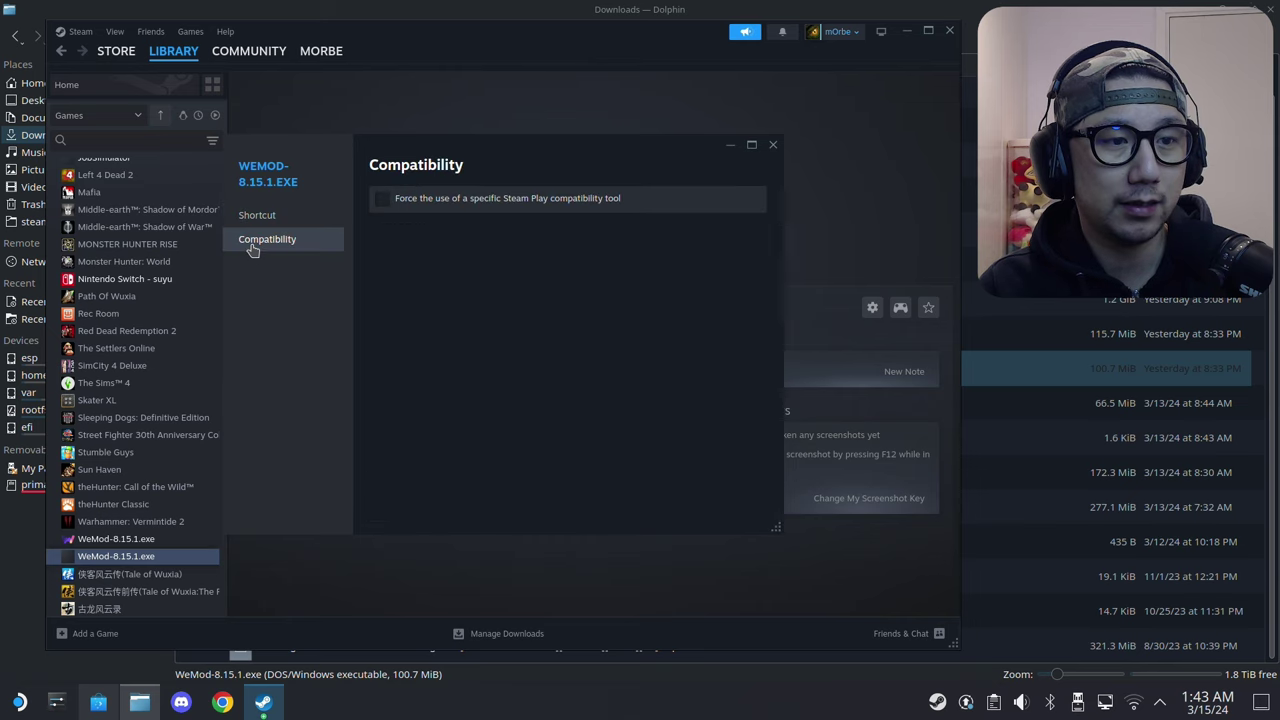
pyautogui.click(470, 200)
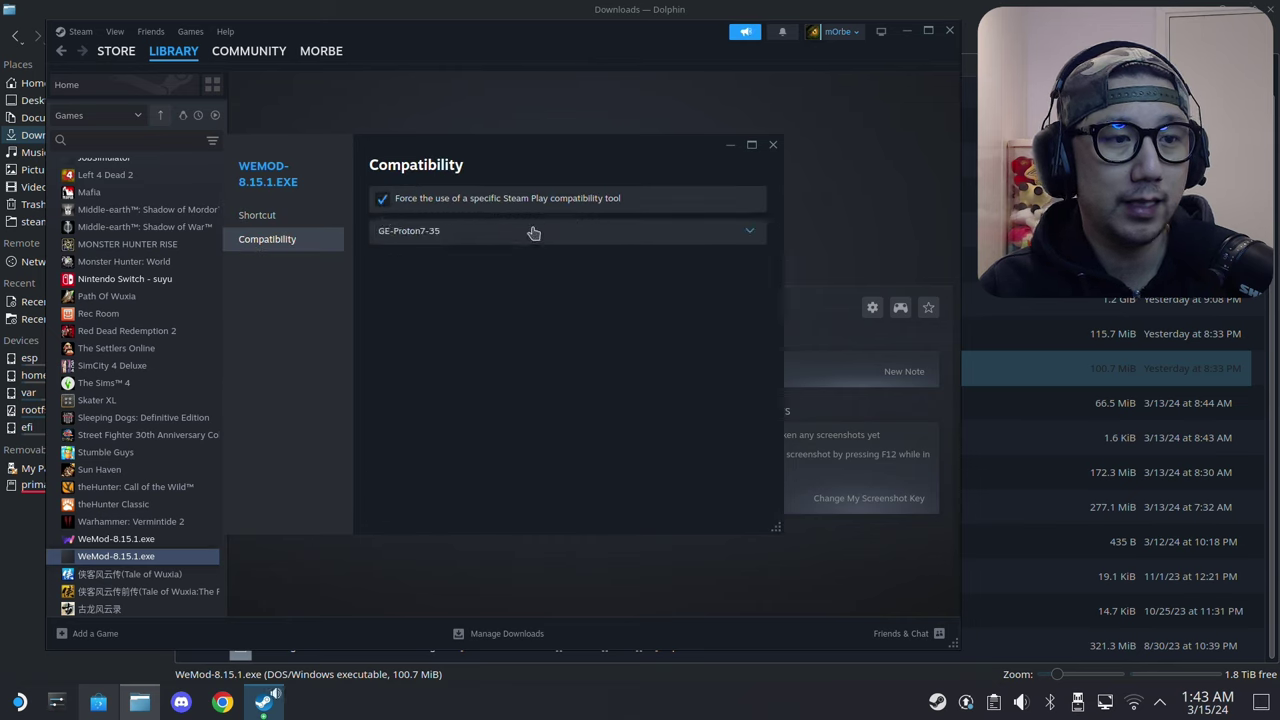
pyautogui.click(490, 235)
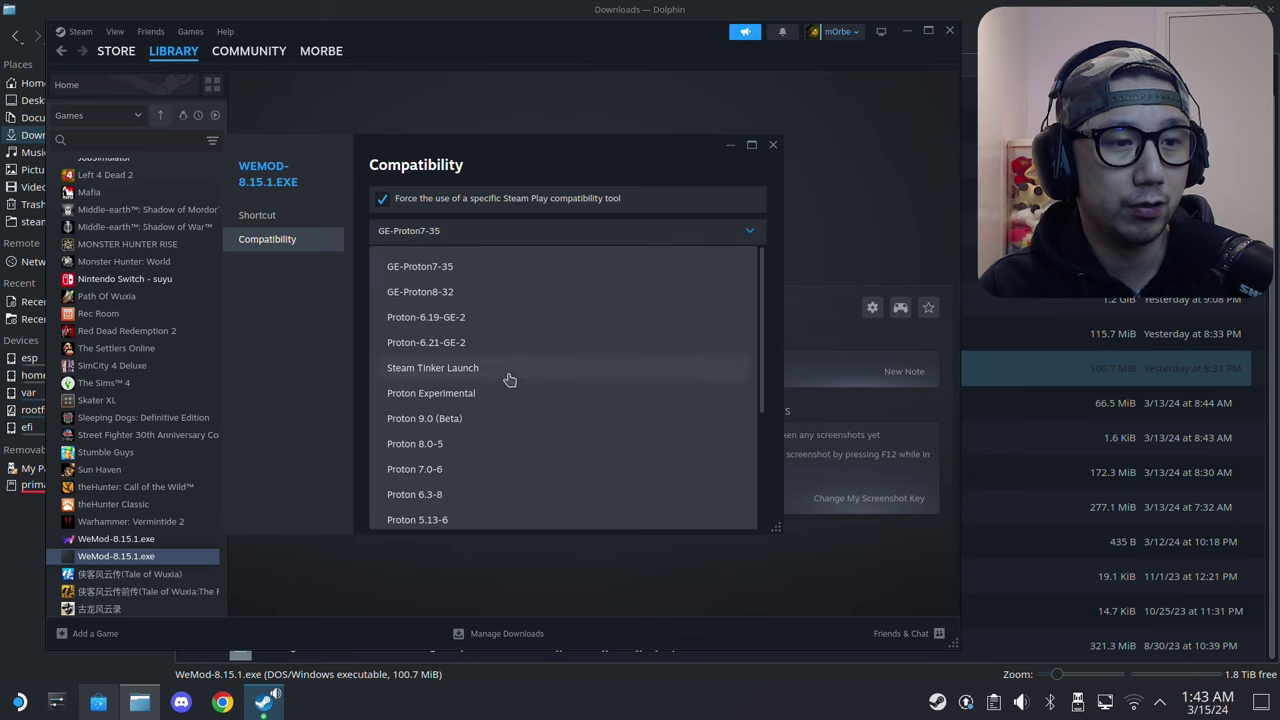
pyautogui.click(448, 353)
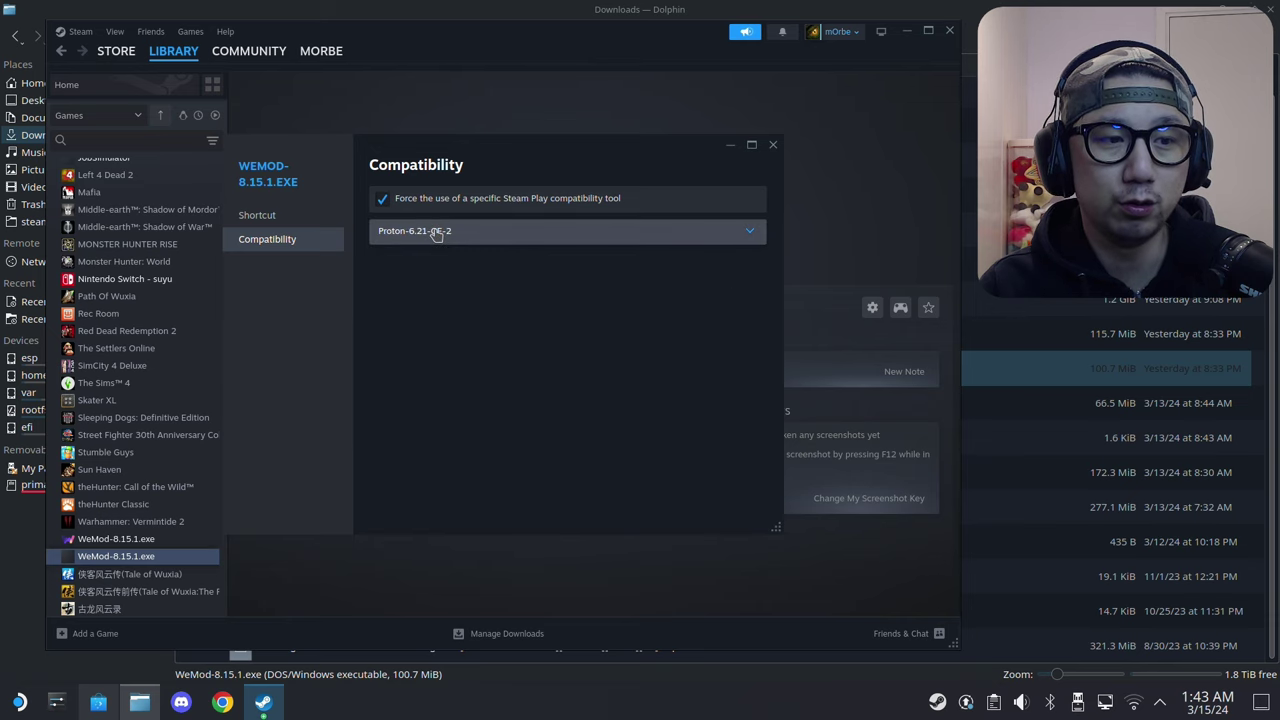
pyautogui.click(772, 147)
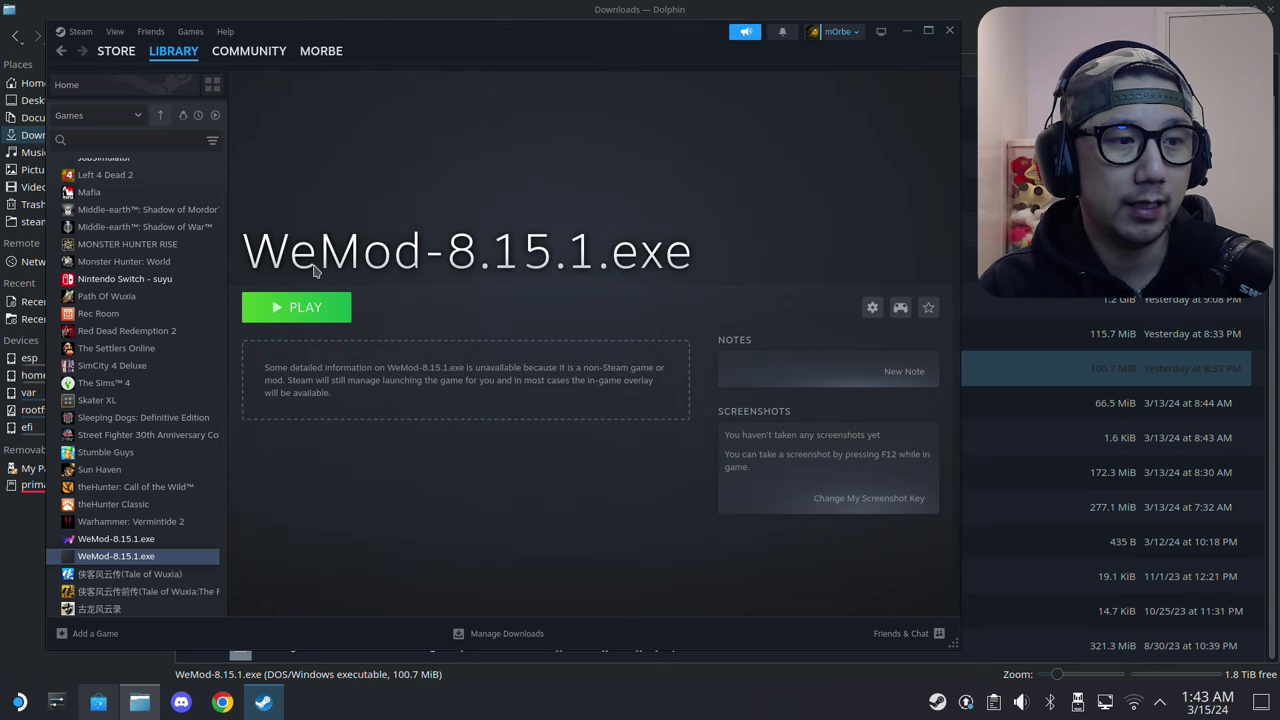
# Step: Play WeMod-8.15.1.exe so its installer runs under Proton, then return to Dolphin's Downloads
pyautogui.click(292, 310)
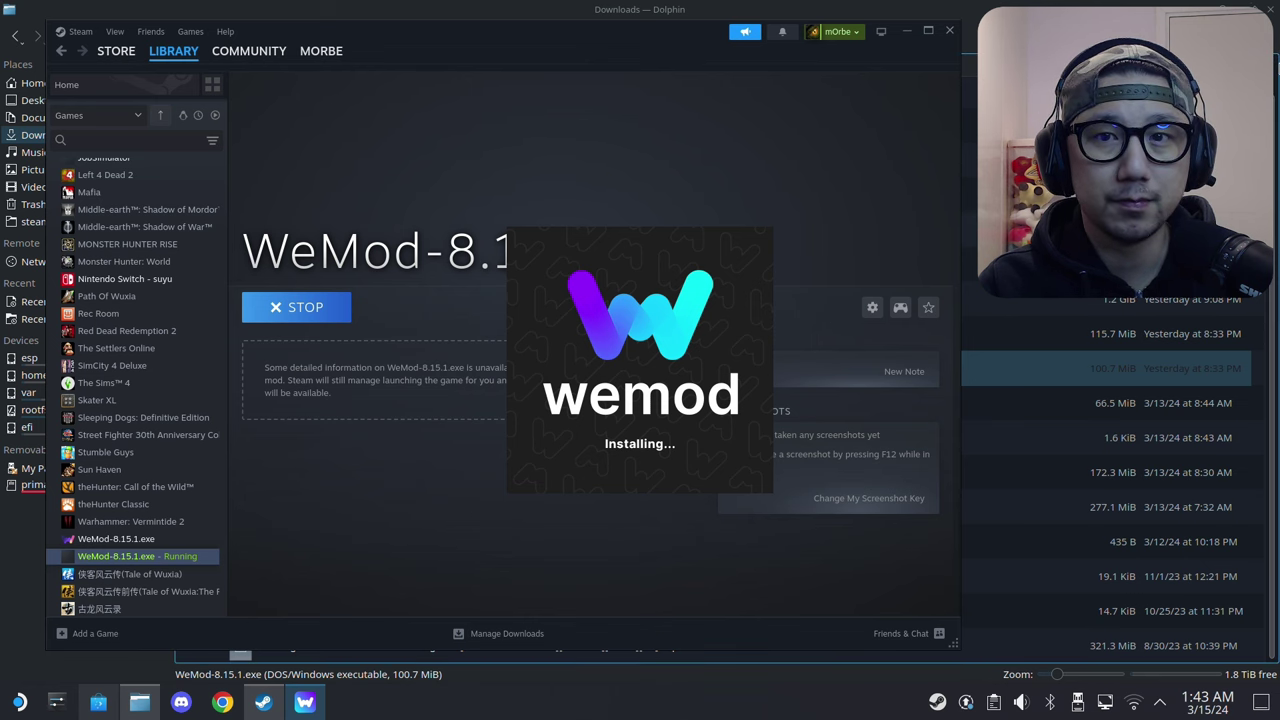
pyautogui.click(1248, 9)
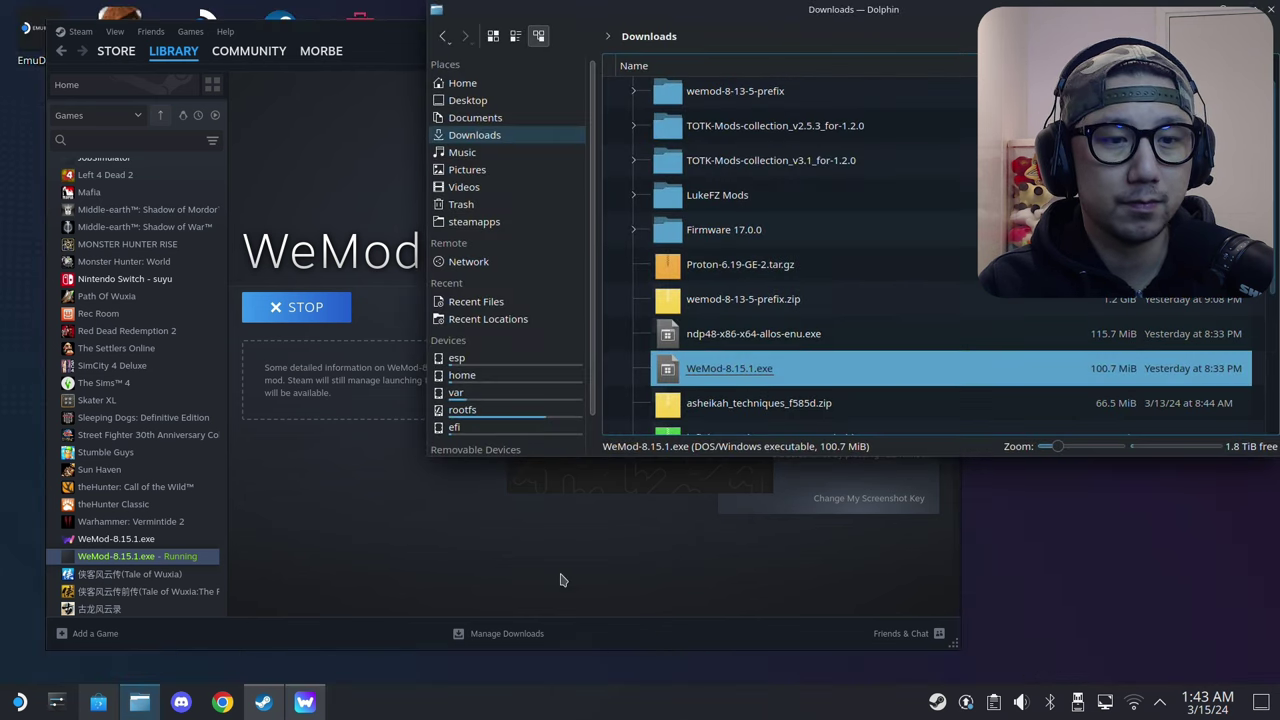
pyautogui.moveTo(795, 27); pyautogui.dragTo(472, 48)
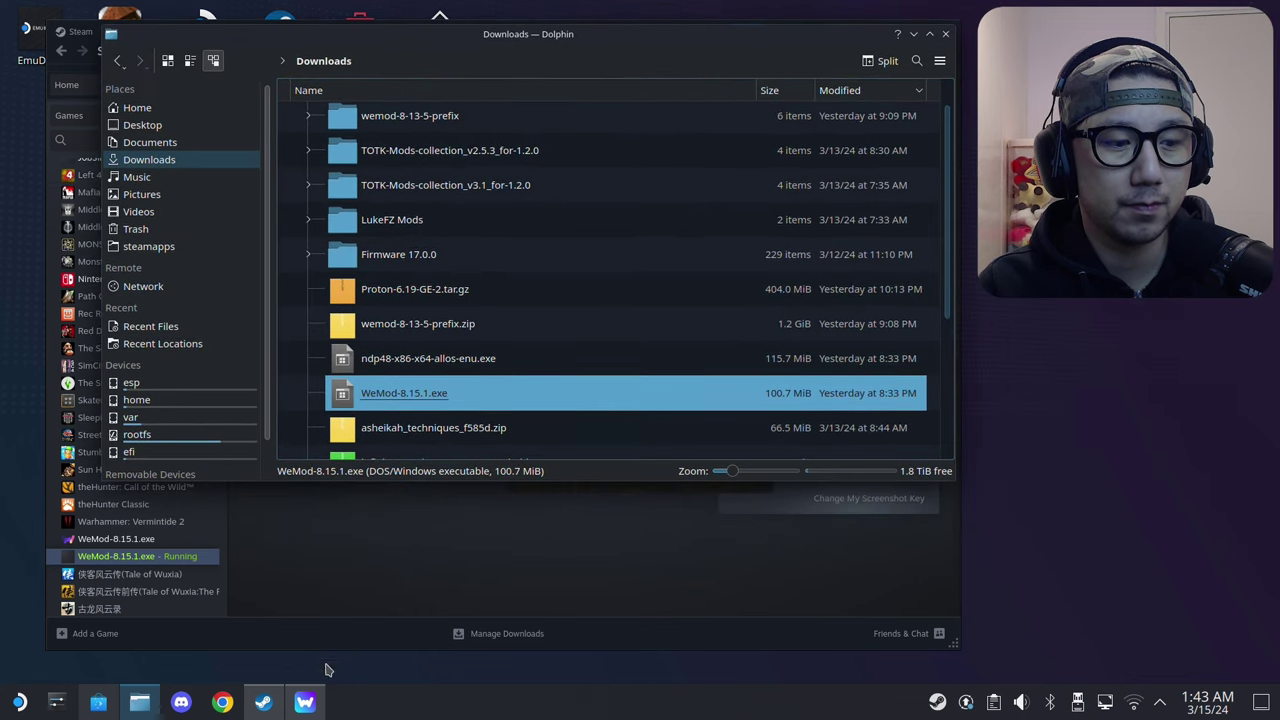
pyautogui.click(263, 702)
pyautogui.click(305, 702)
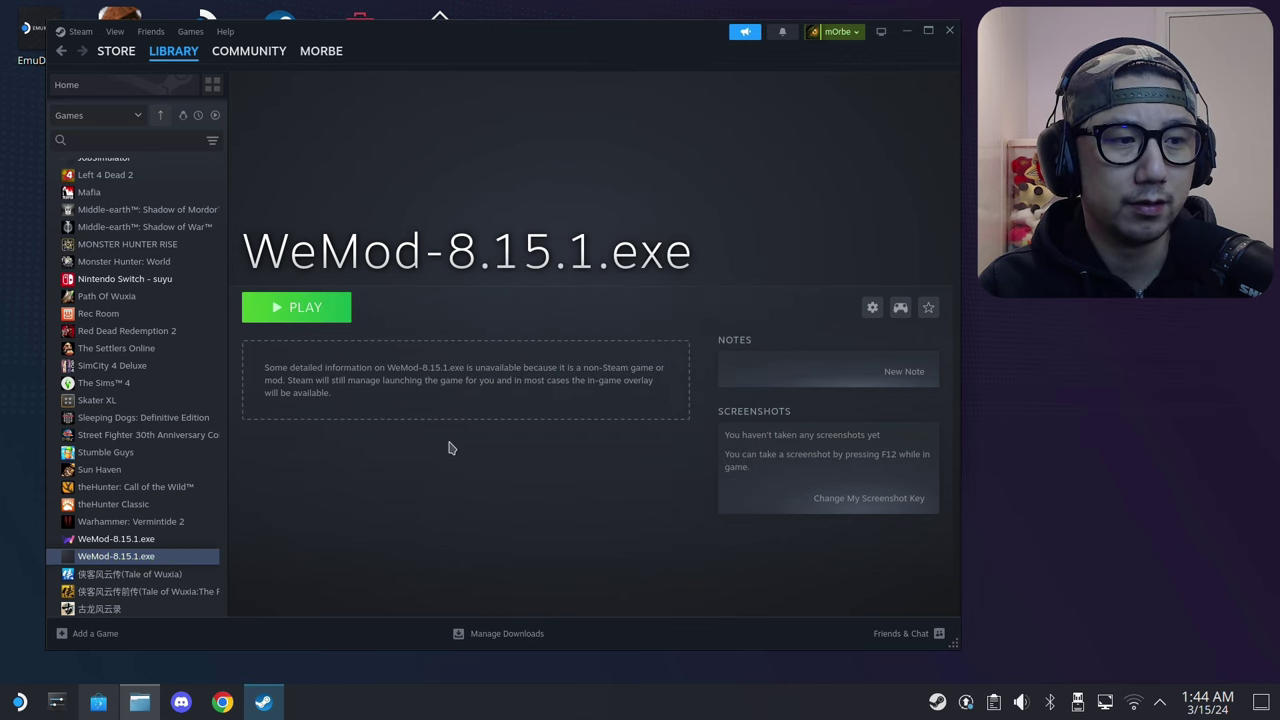
pyautogui.click(265, 702)
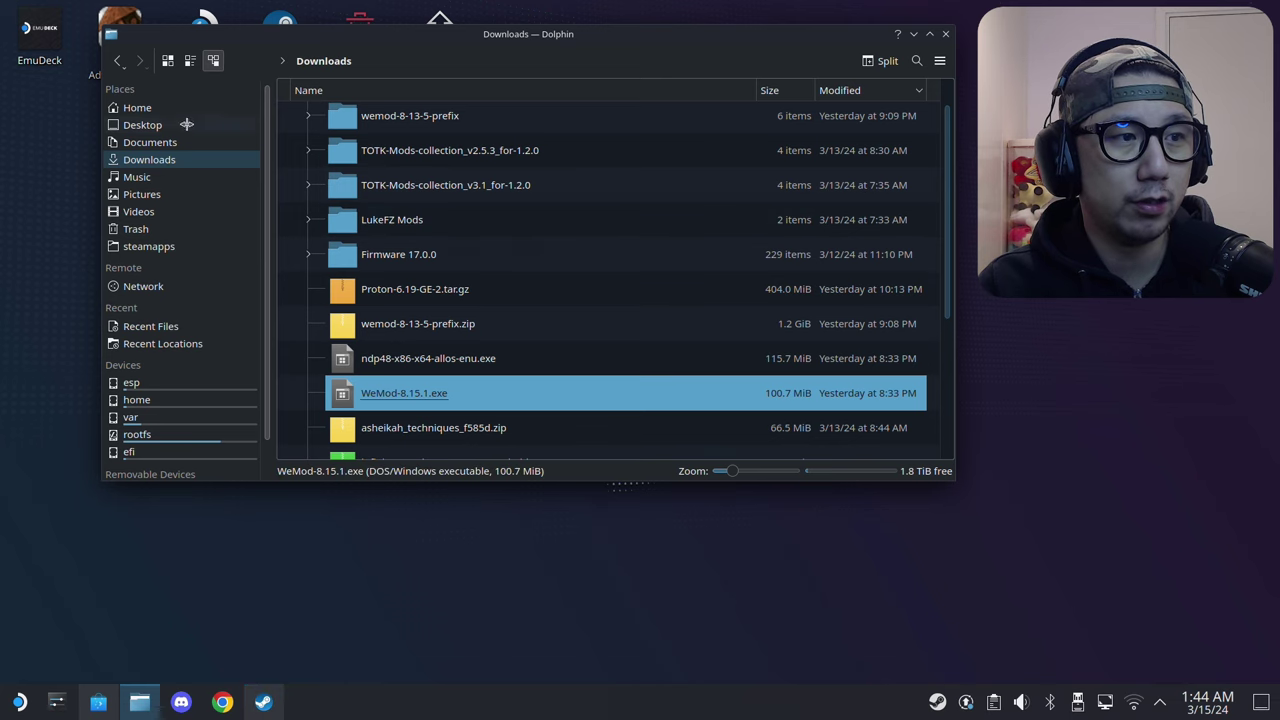
# Step: Go to the Home folder in Dolphin with hidden files visible
pyautogui.click(143, 109)
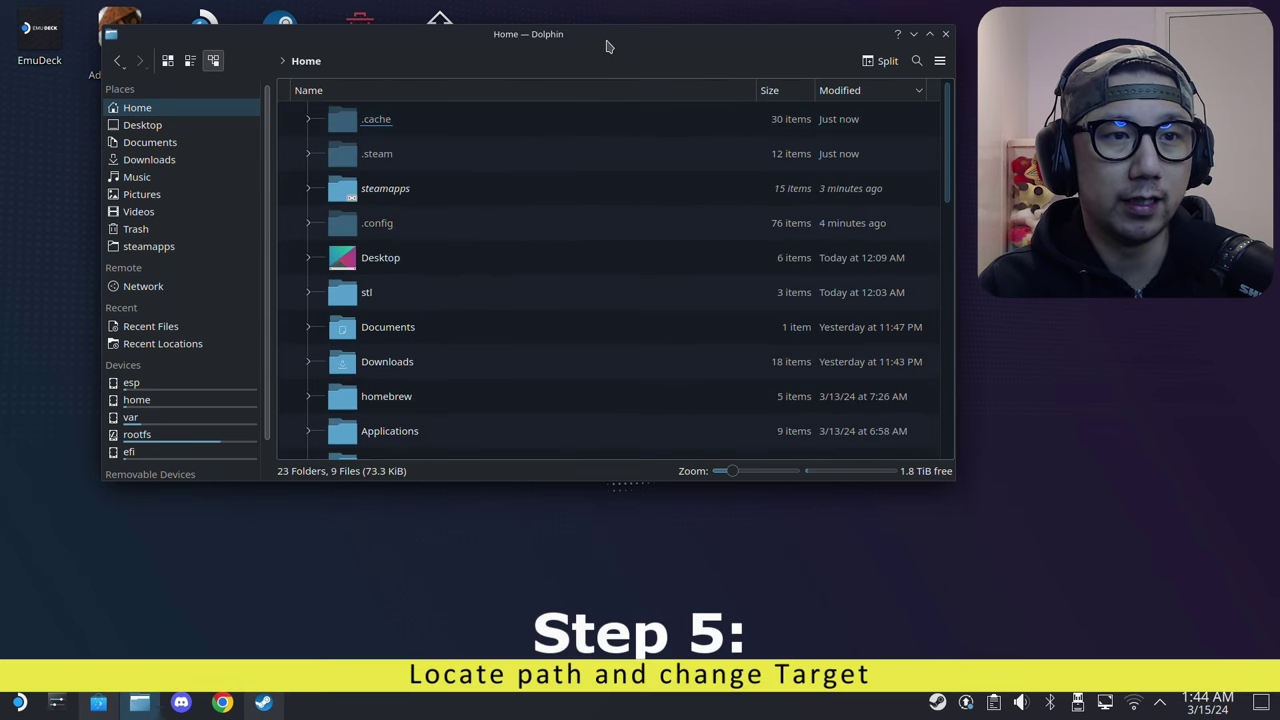
pyautogui.moveTo(607, 44); pyautogui.dragTo(537, 53)
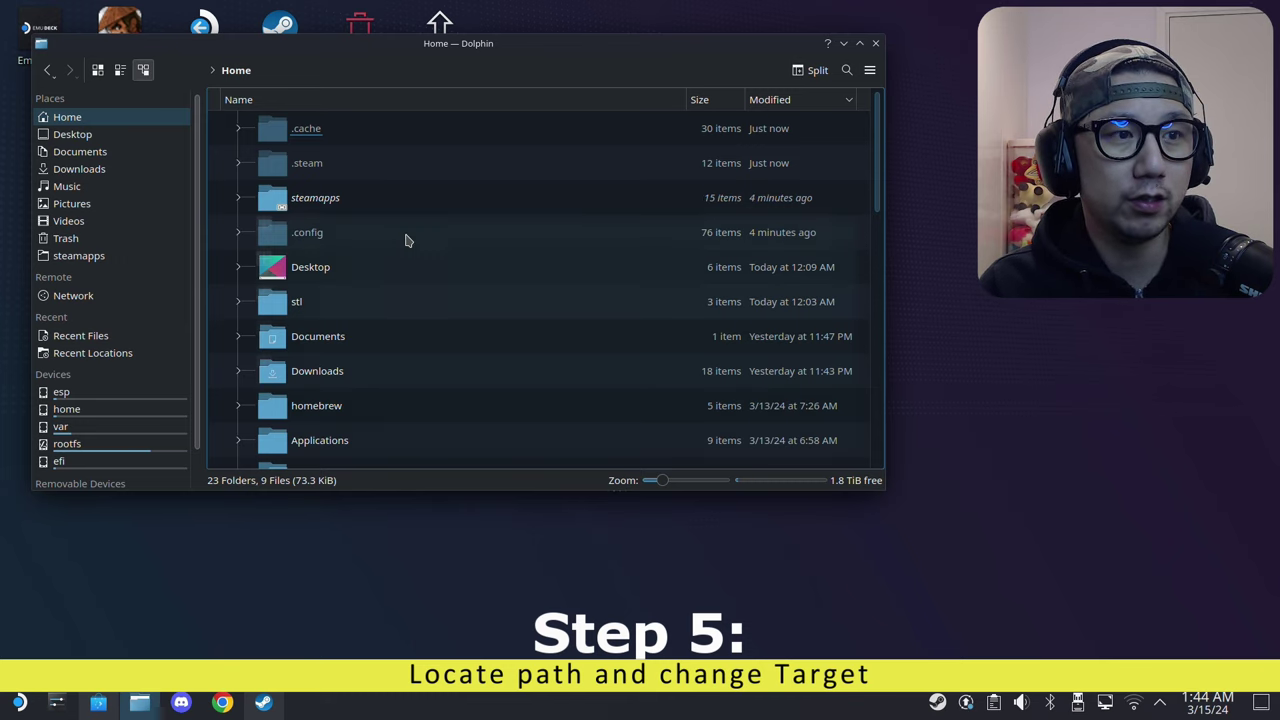
pyautogui.click(439, 63)
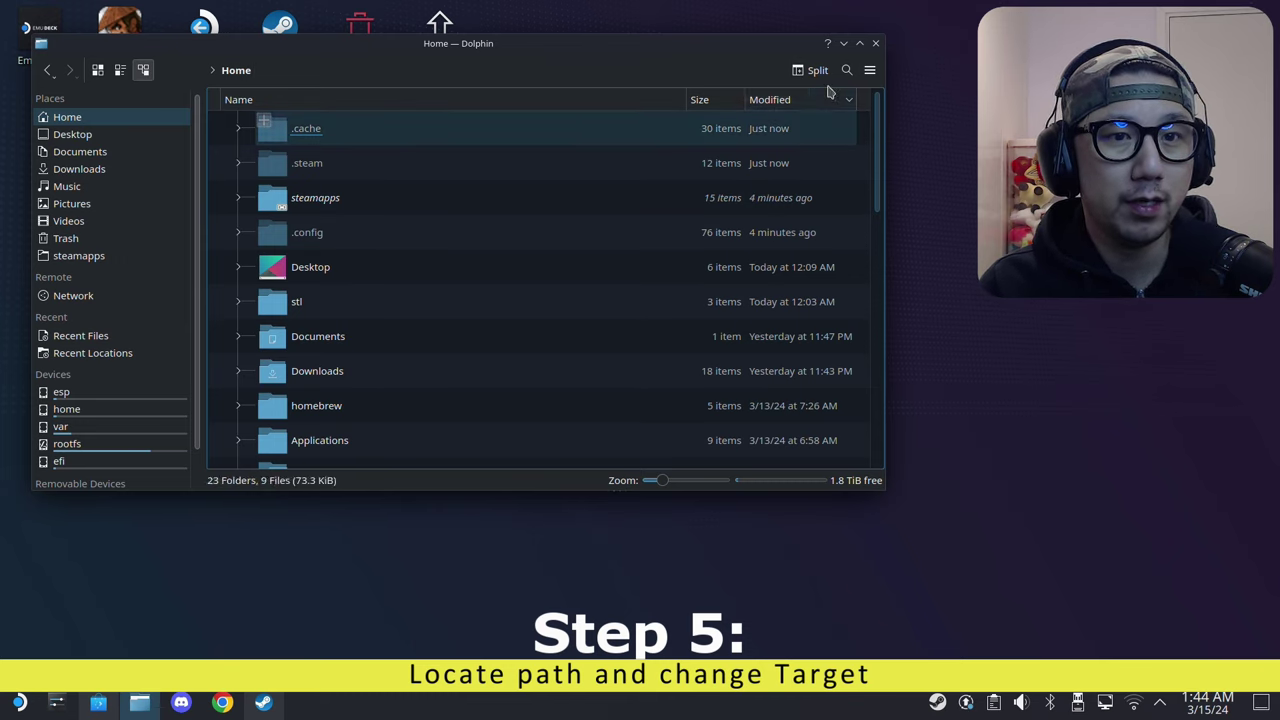
pyautogui.click(870, 70)
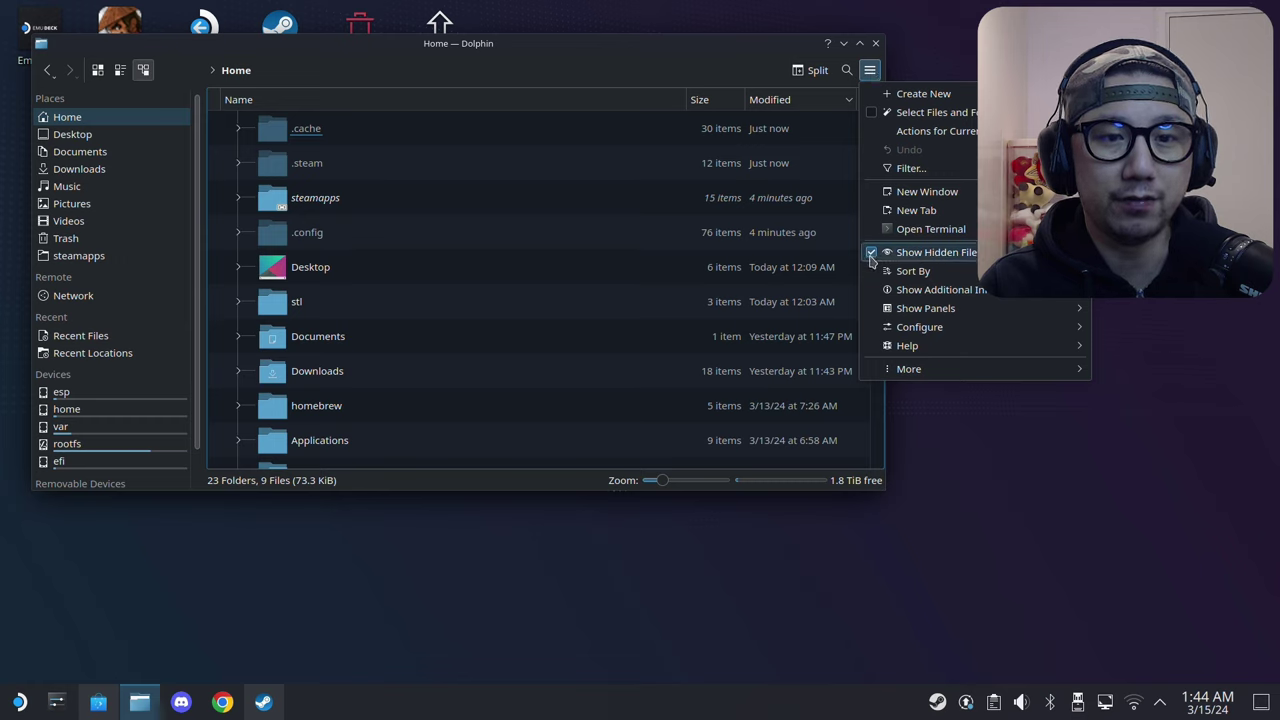
pyautogui.click(381, 212)
pyautogui.click(305, 166)
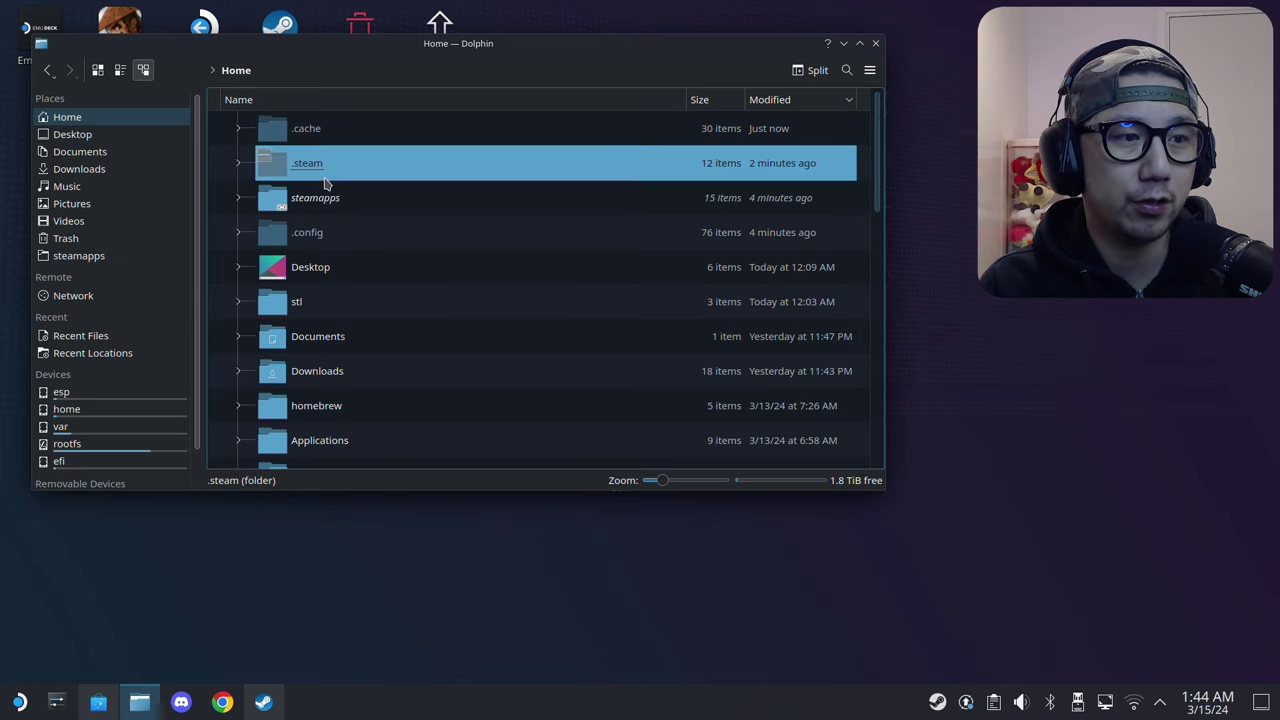
pyautogui.doubleClick(316, 165)
pyautogui.doubleClick(314, 130)
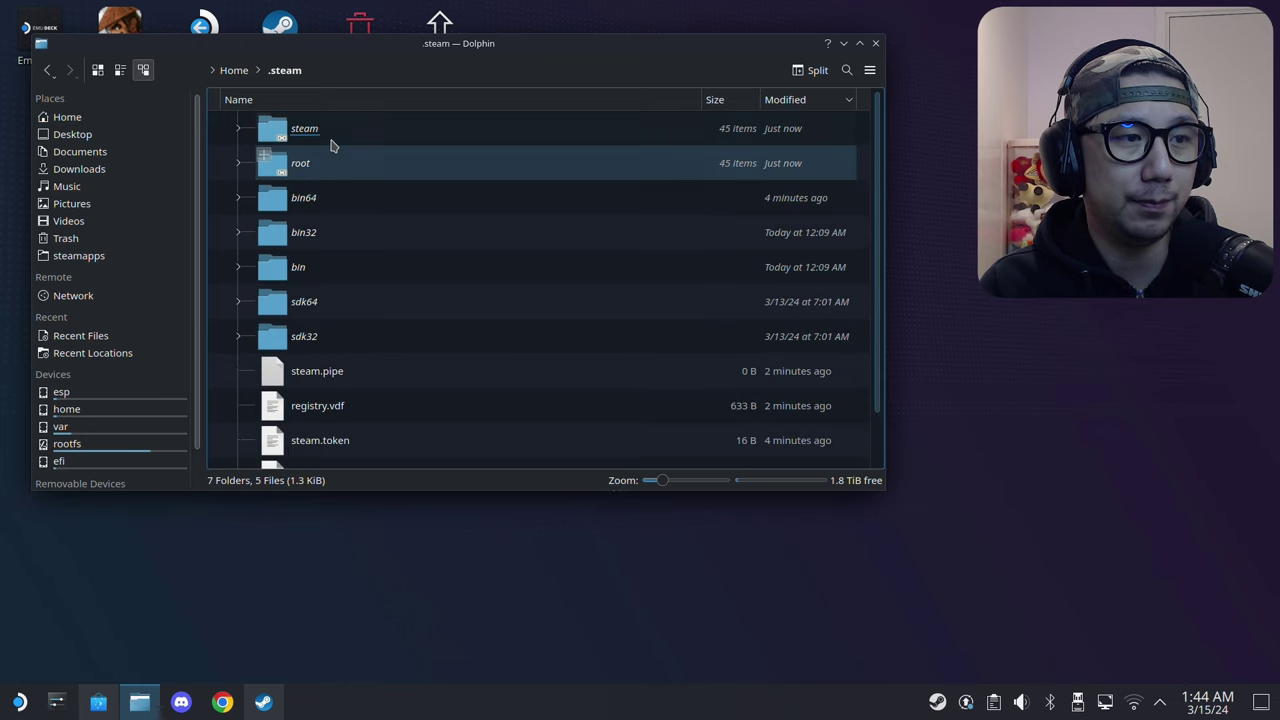
pyautogui.doubleClick(349, 232)
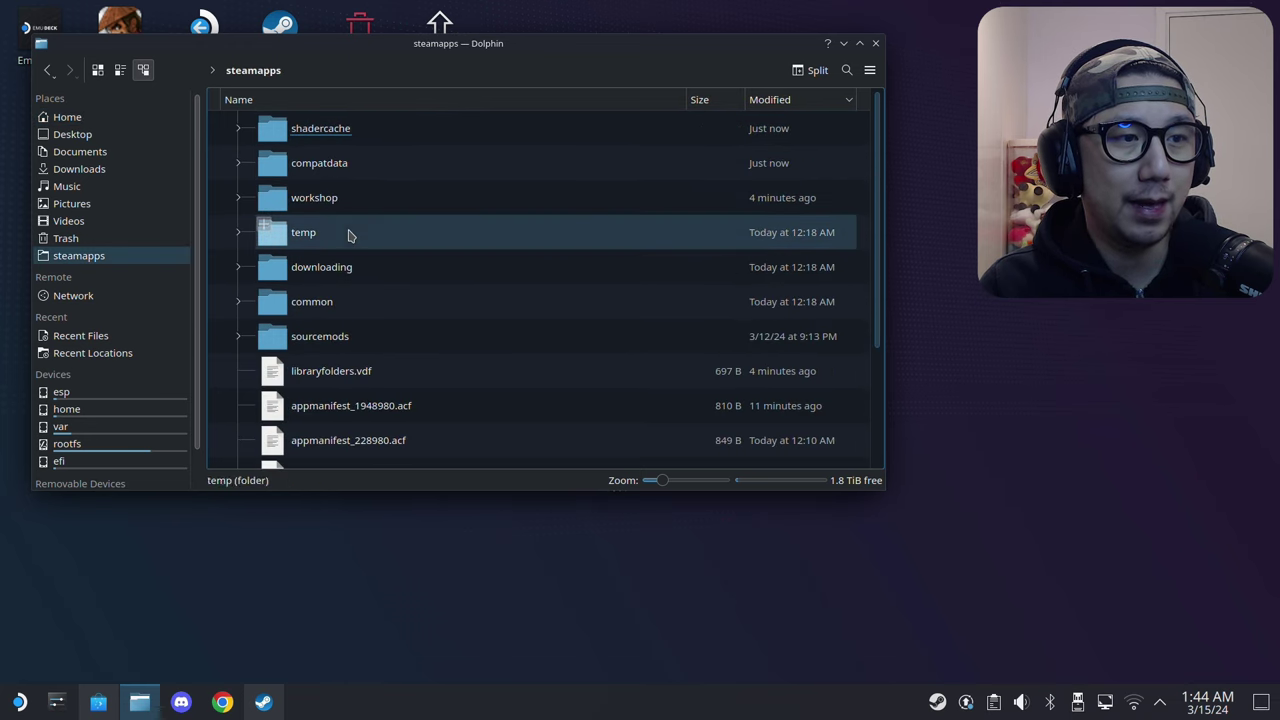
pyautogui.doubleClick(380, 177)
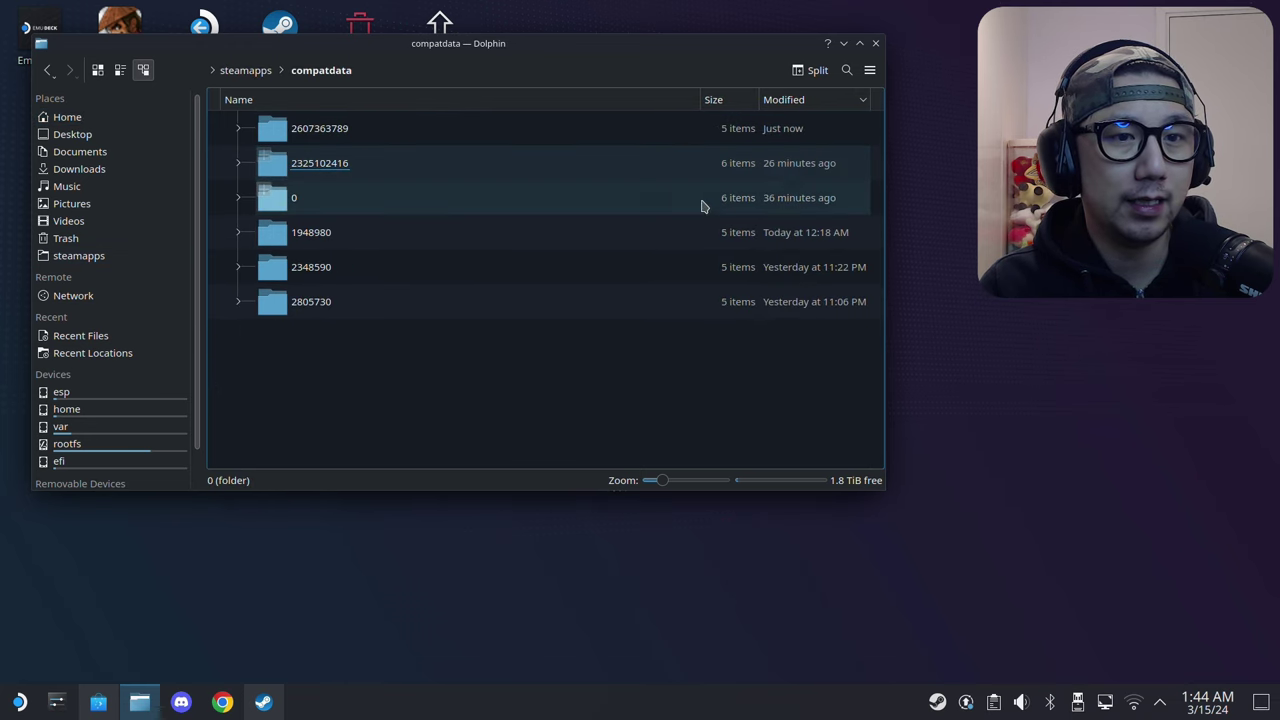
pyautogui.click(816, 104)
pyautogui.click(814, 106)
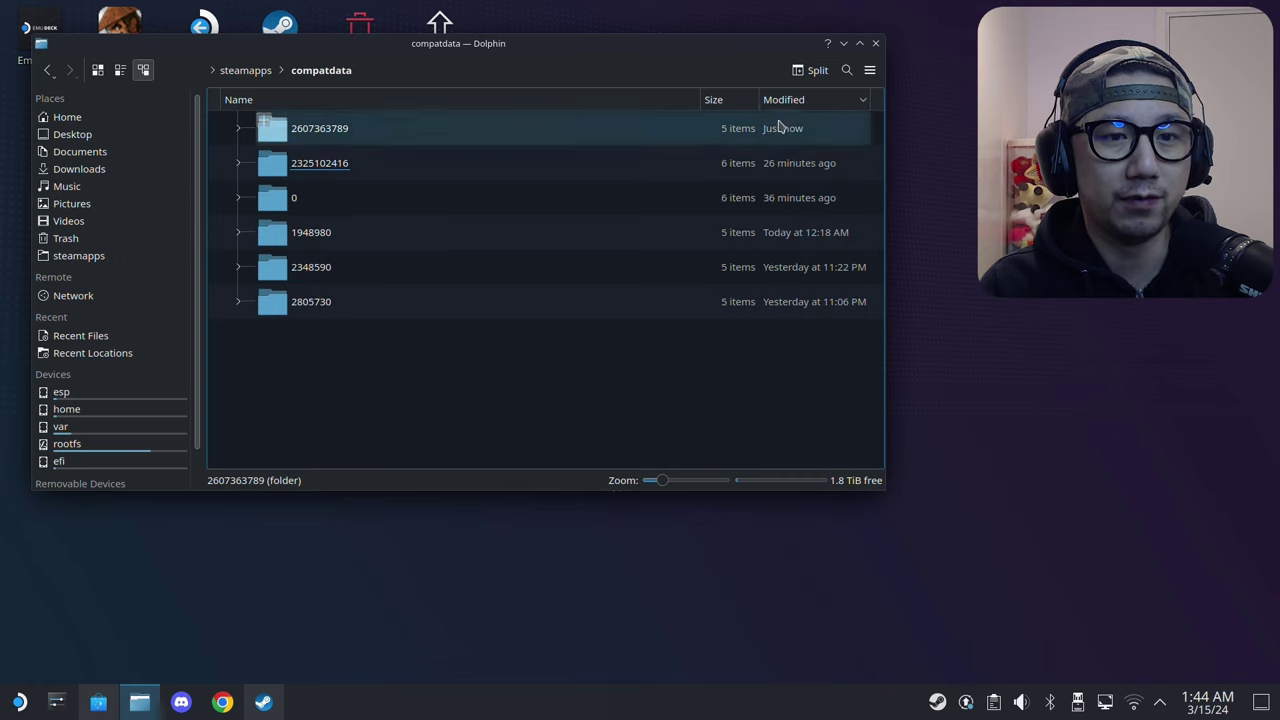
pyautogui.click(705, 140)
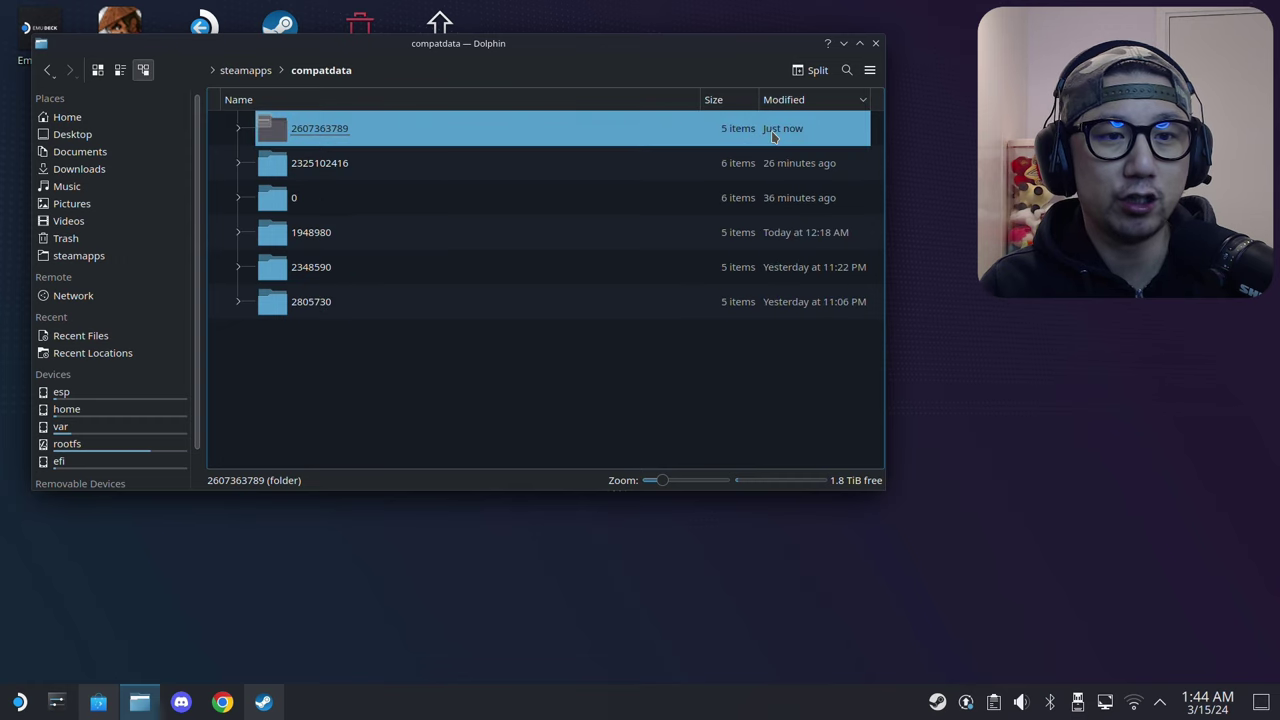
pyautogui.doubleClick(465, 134)
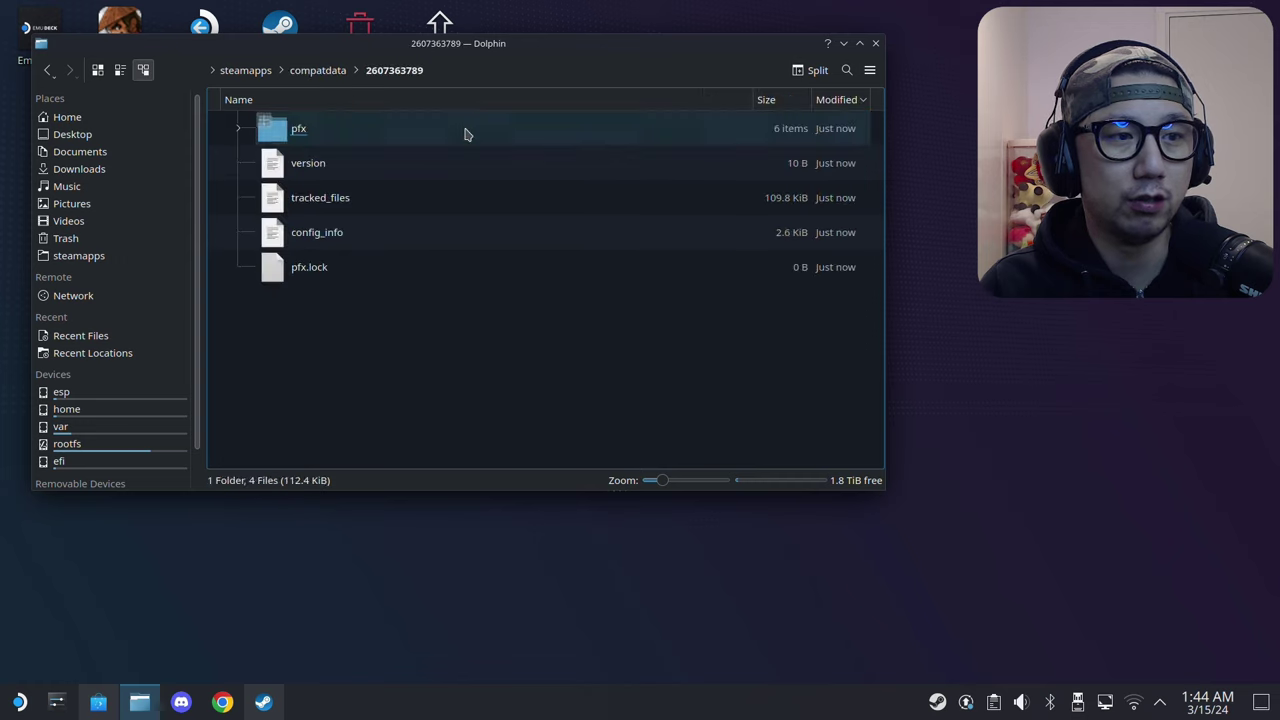
pyautogui.doubleClick(465, 134)
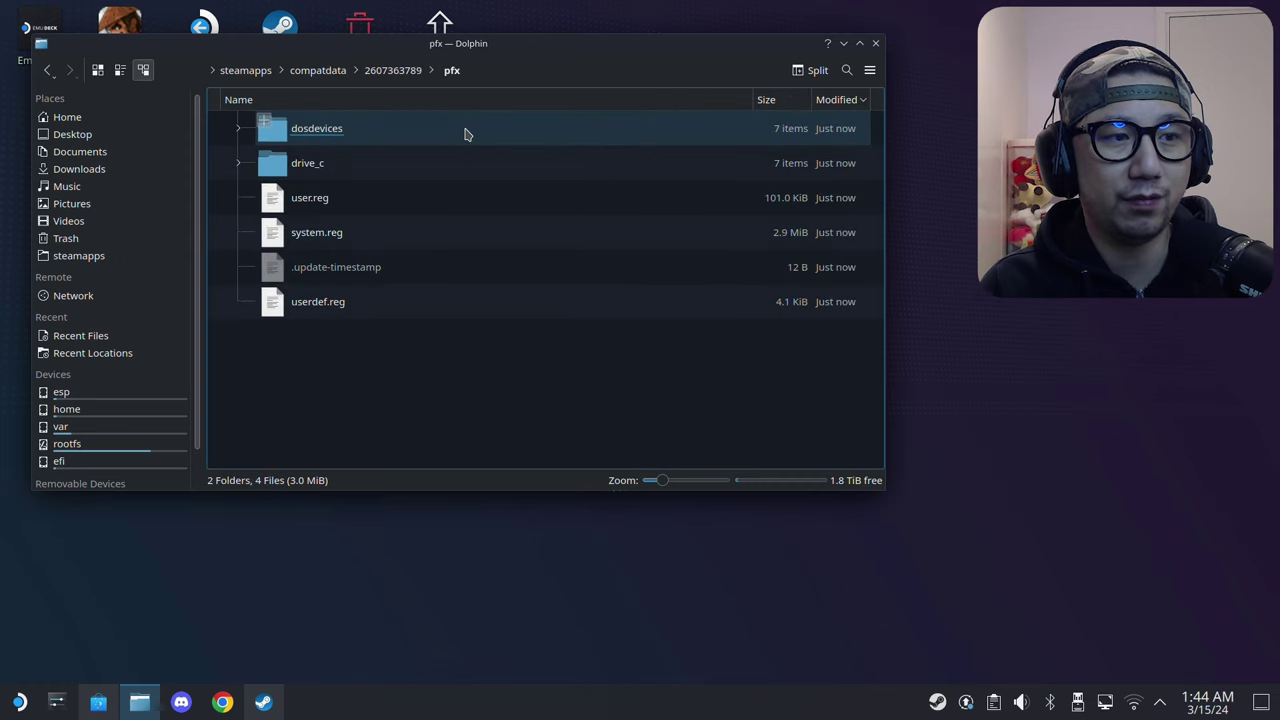
pyautogui.doubleClick(357, 168)
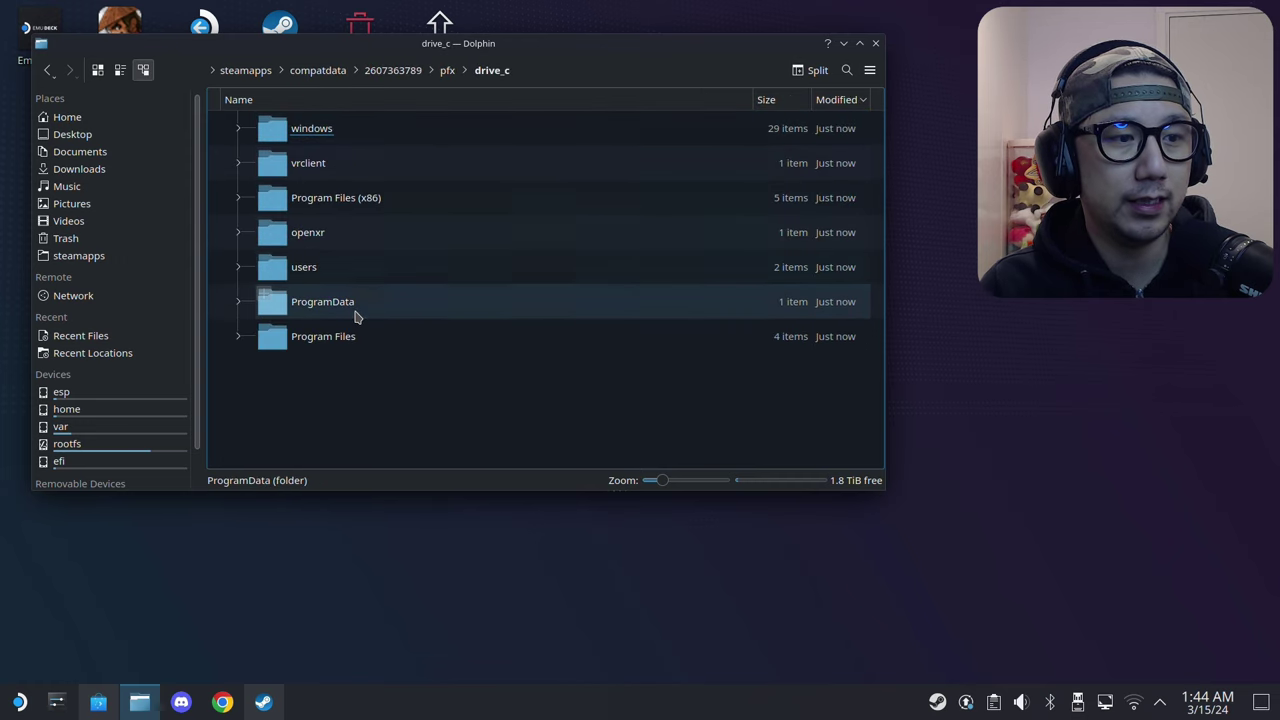
pyautogui.doubleClick(310, 163)
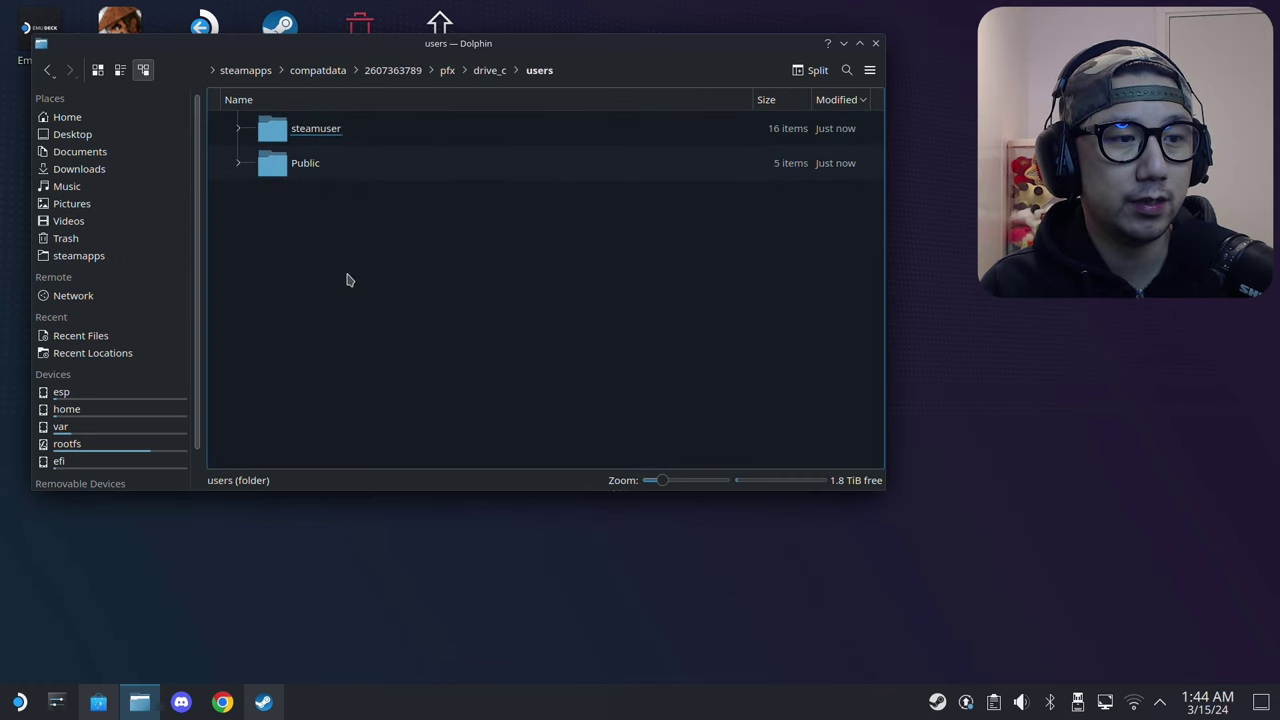
pyautogui.doubleClick(385, 137)
pyautogui.scroll(-3, 375, 417)
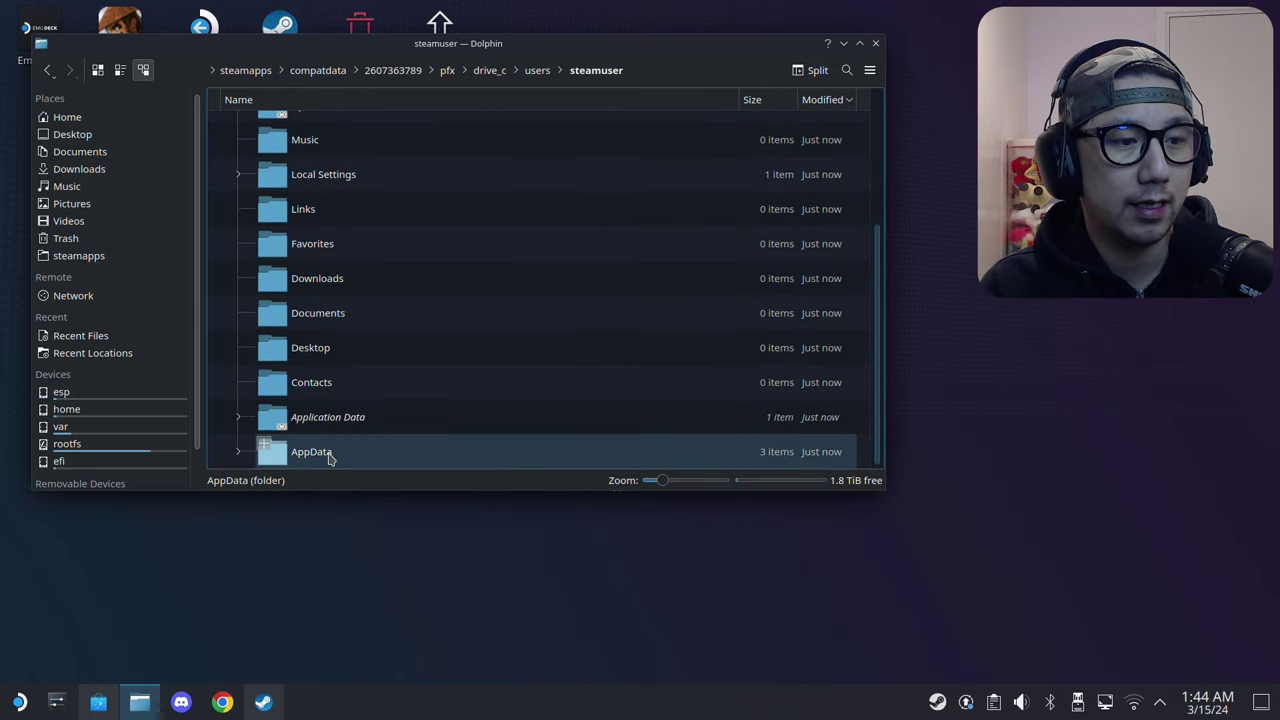
pyautogui.doubleClick(330, 451)
pyautogui.doubleClick(345, 128)
pyautogui.click(375, 140)
pyautogui.doubleClick(375, 140)
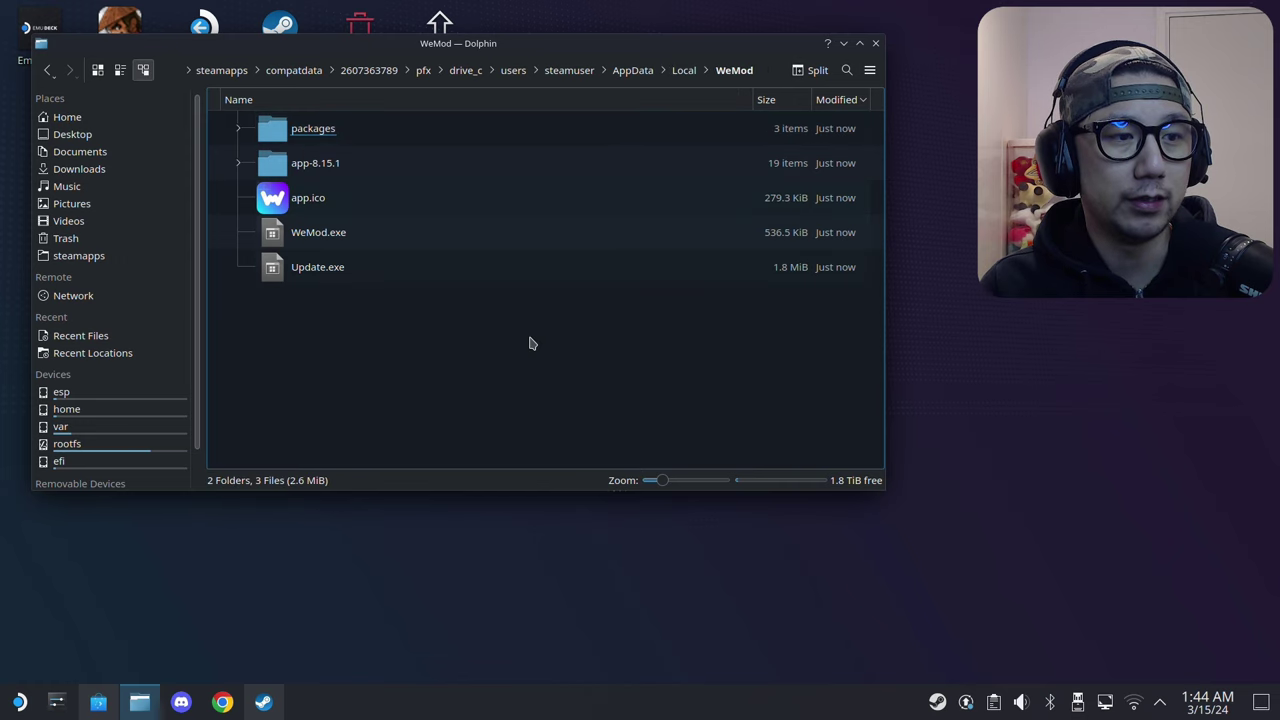
# Step: Copy the WeMod folder's full path from Dolphin's location bar
pyautogui.moveTo(415, 366); pyautogui.dragTo(265, 122)
pyautogui.click(457, 363)
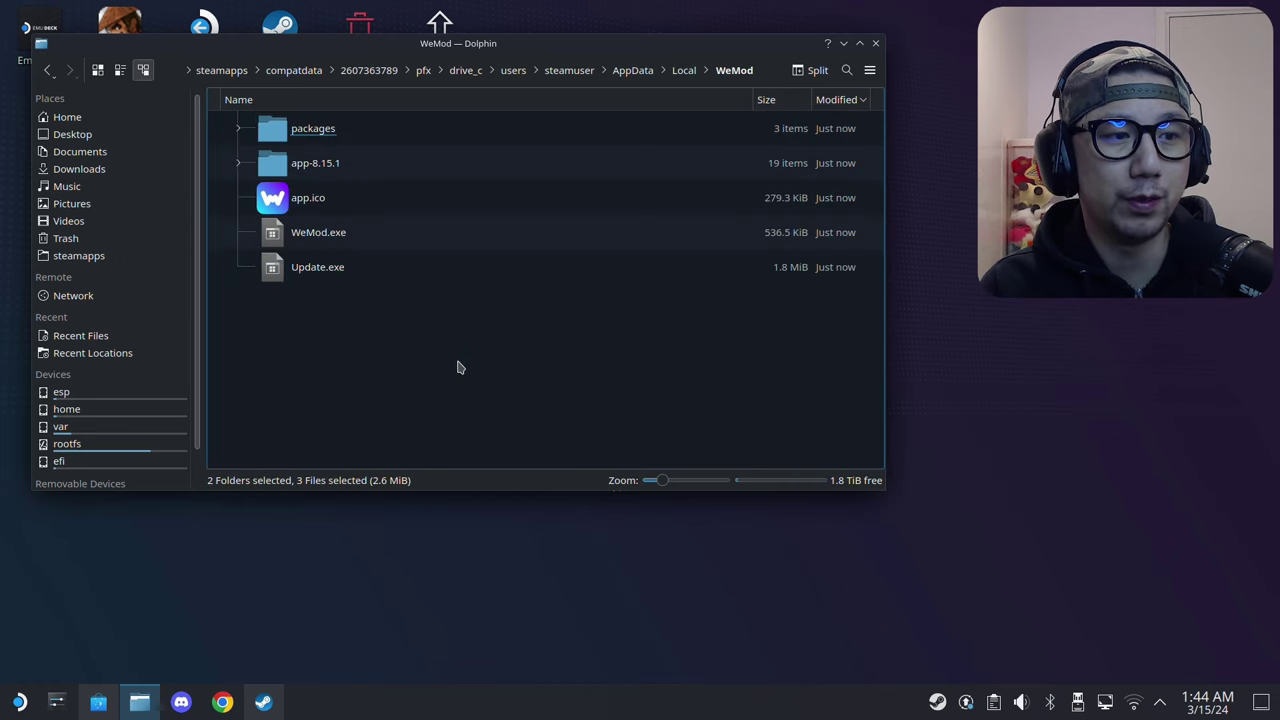
pyautogui.click(756, 70)
pyautogui.tripleClick(707, 70)
pyautogui.rightClick(669, 70)
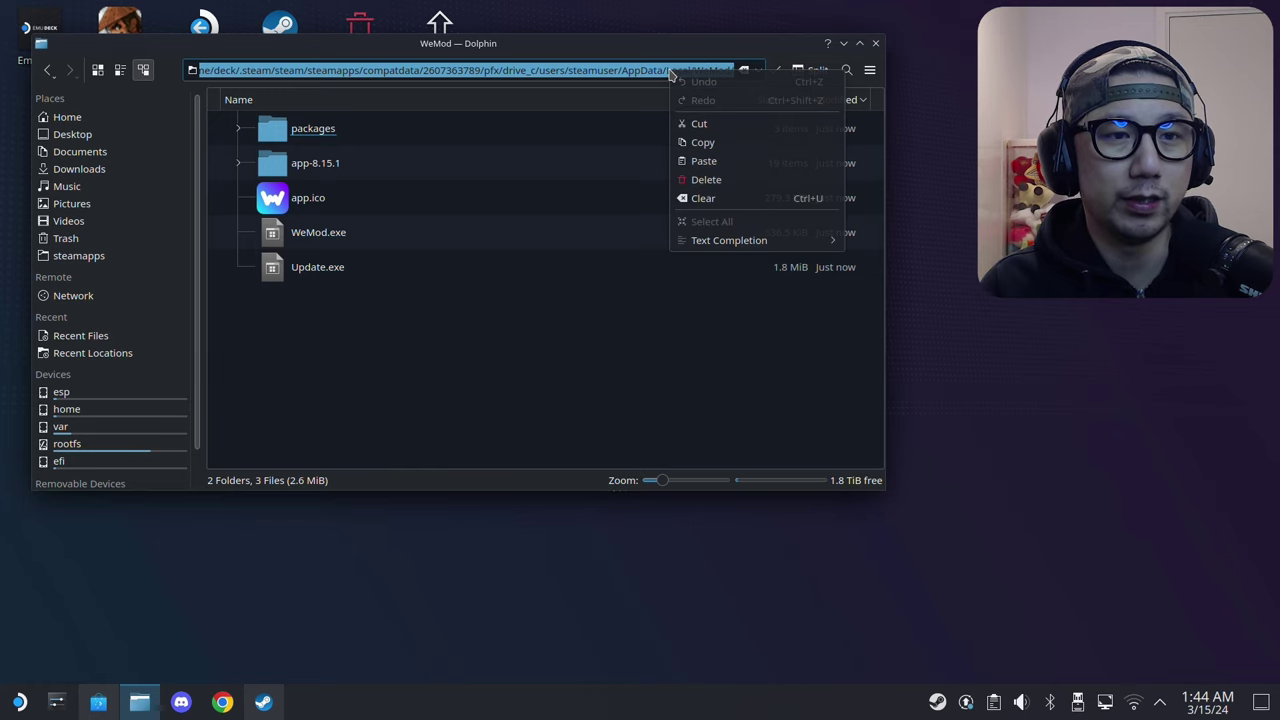
pyautogui.click(707, 143)
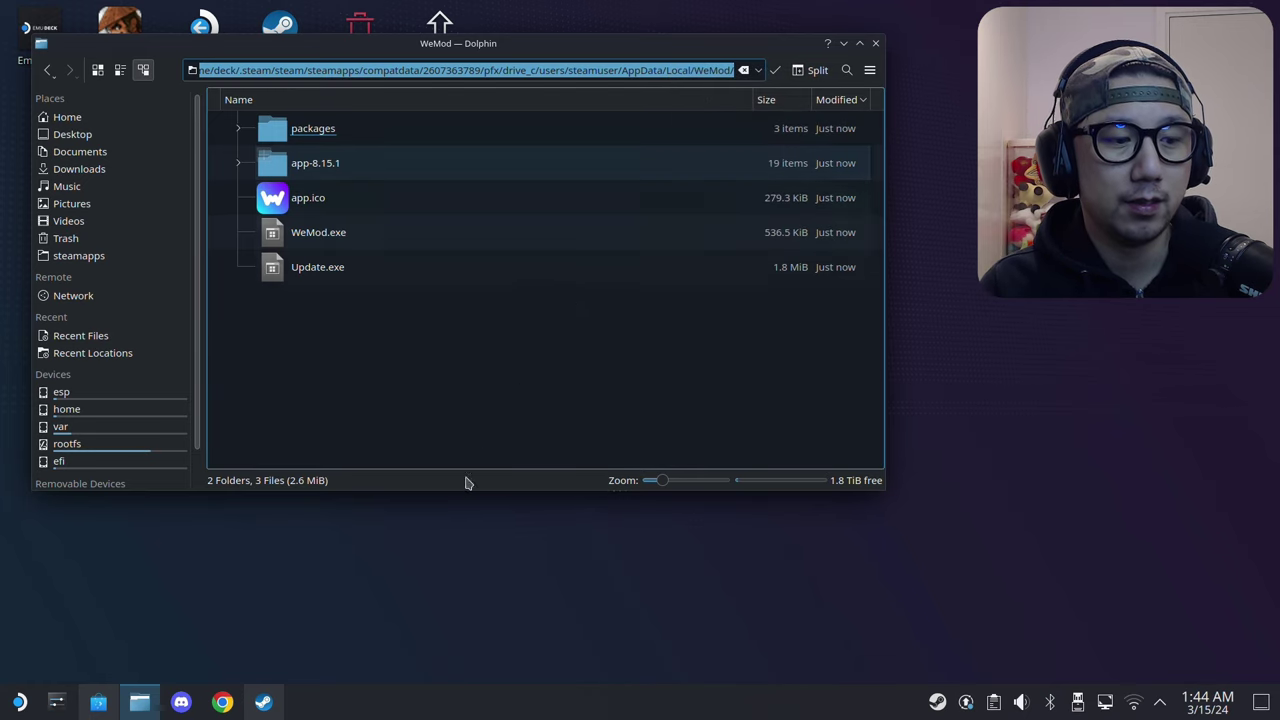
pyautogui.click(264, 704)
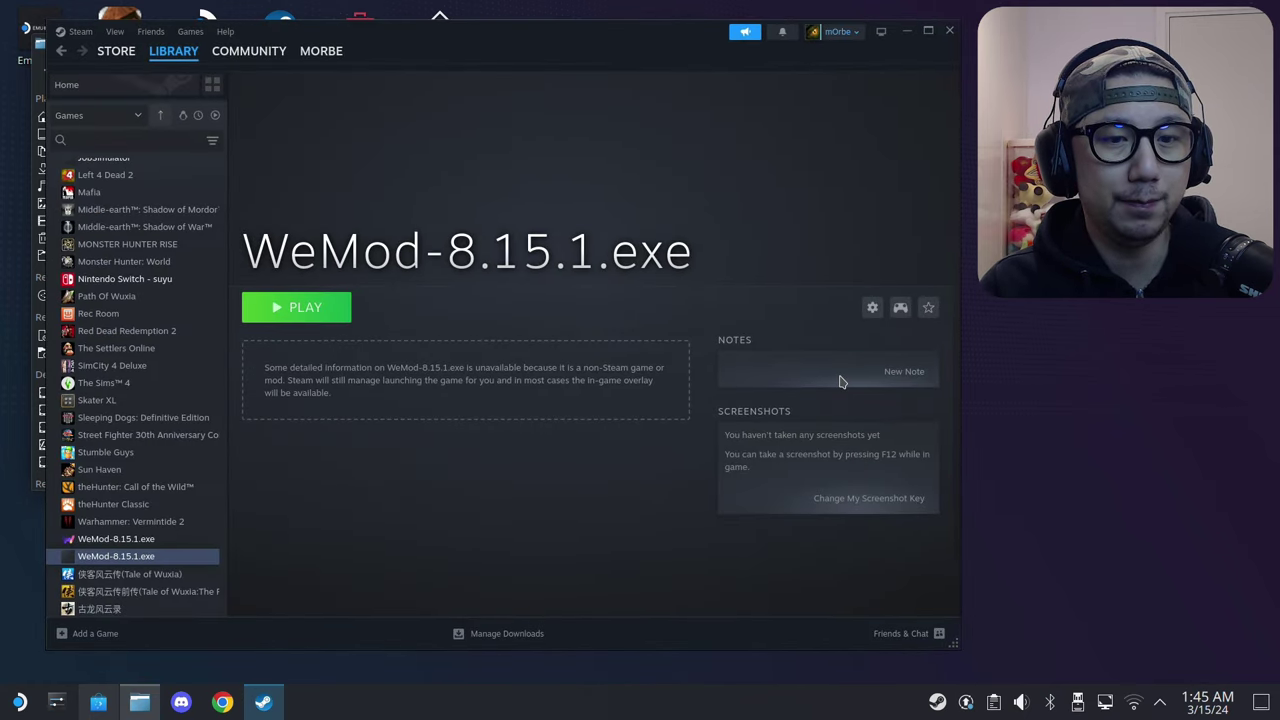
# Step: Set the WeMod-8.15.1.exe shortcut's target to WeMod.exe in the prefix's pasted WeMod folder
pyautogui.click(872, 307)
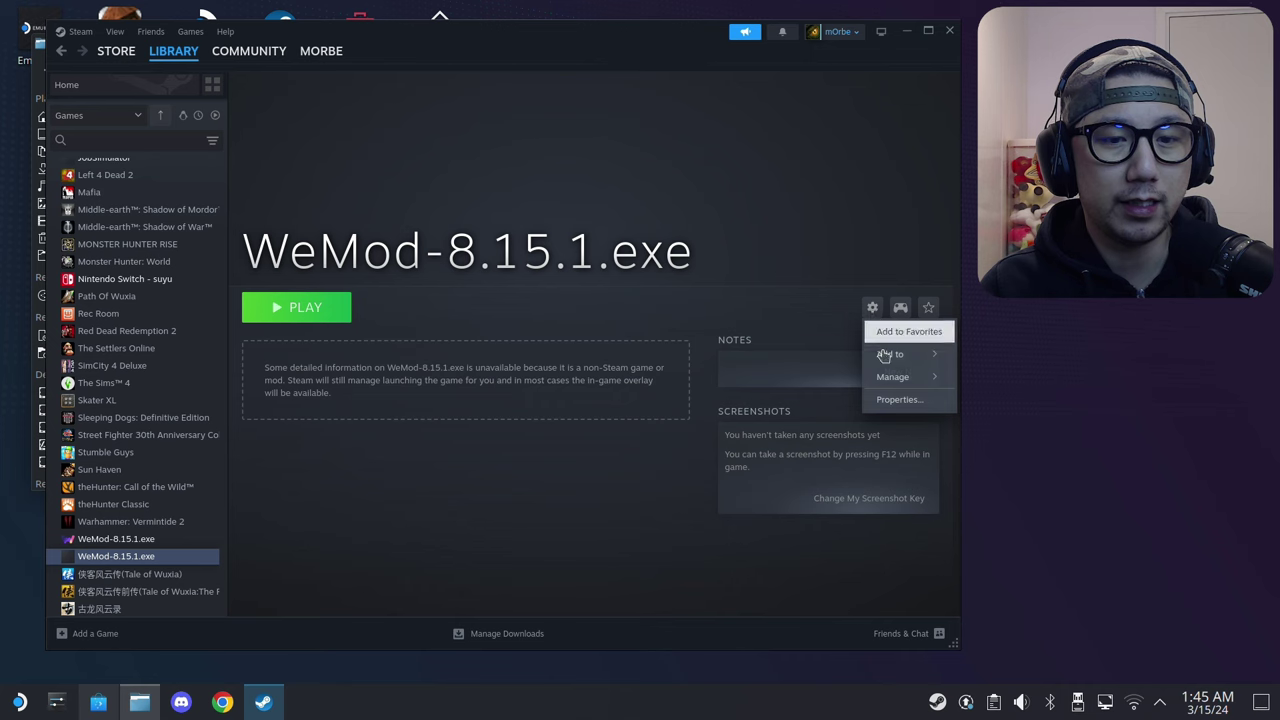
pyautogui.click(882, 400)
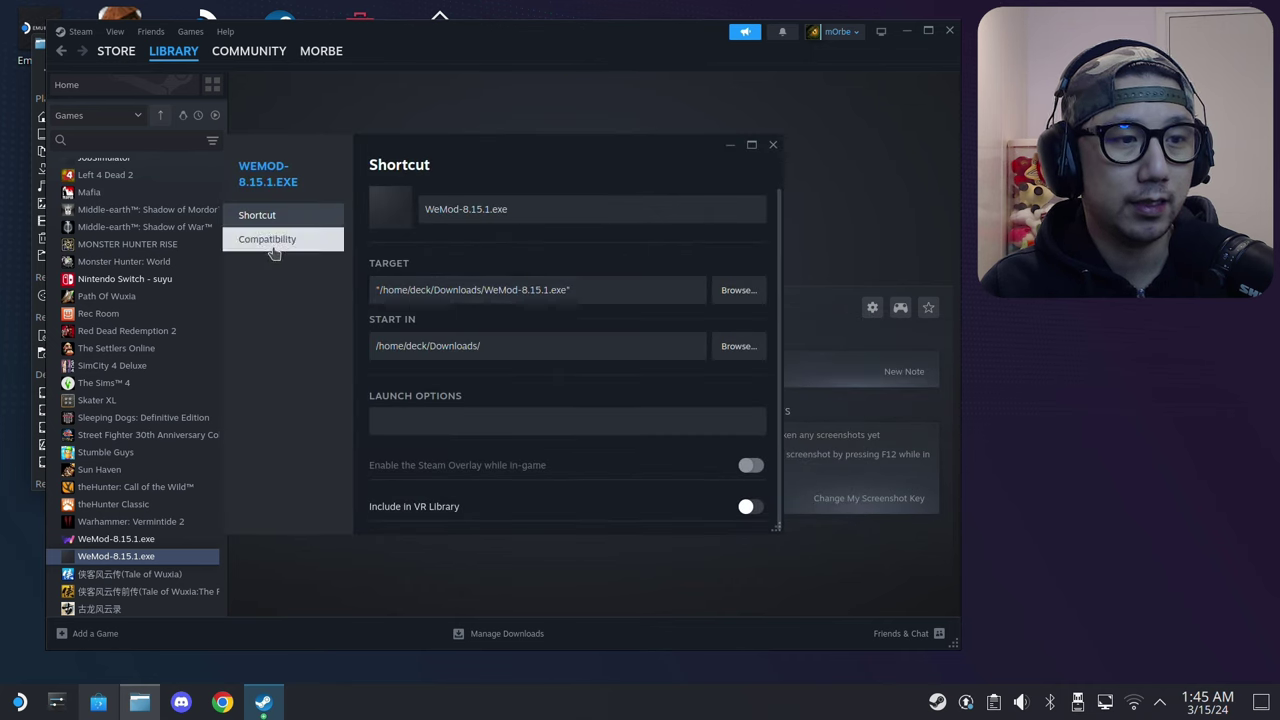
pyautogui.click(620, 289)
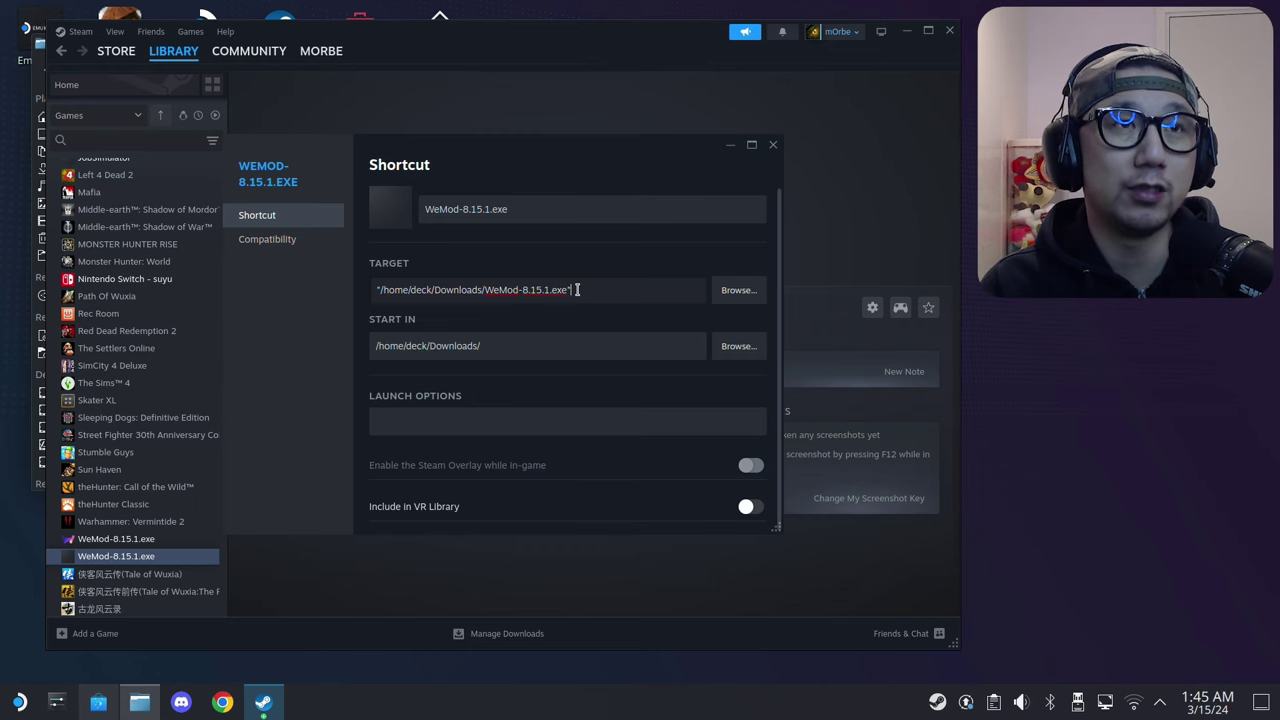
pyautogui.click(740, 291)
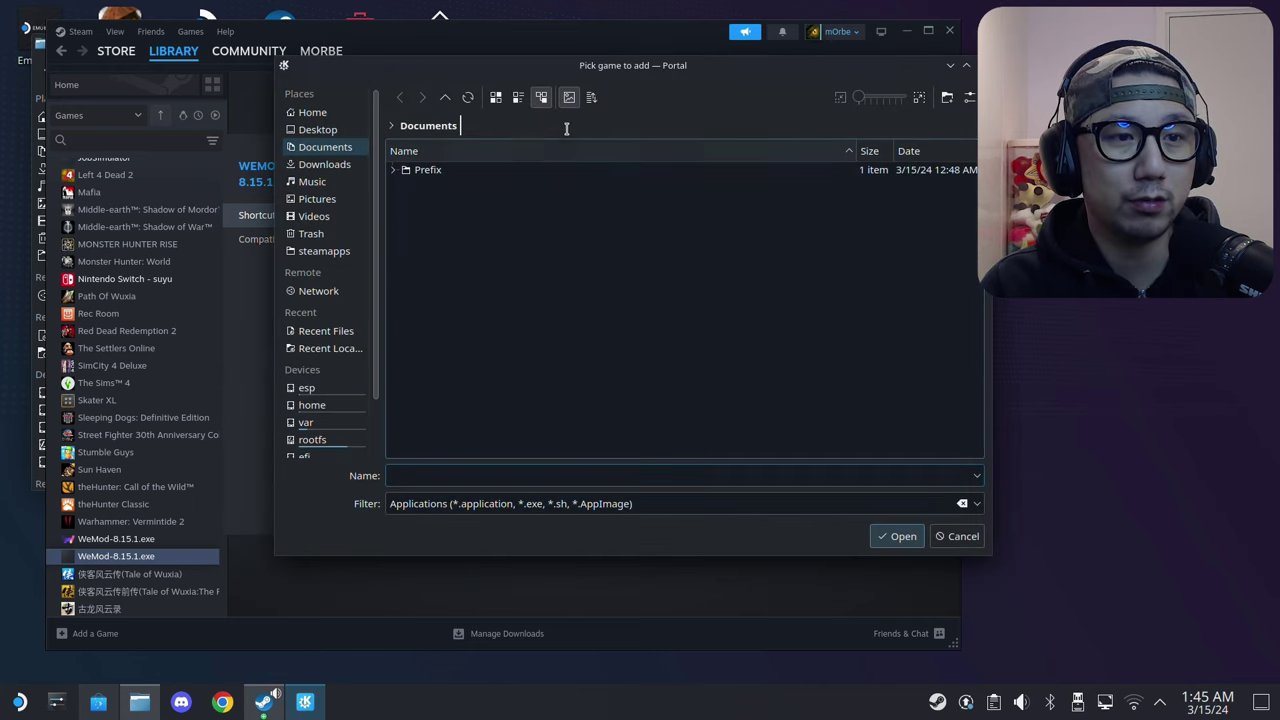
pyautogui.moveTo(625, 71); pyautogui.dragTo(508, 84)
pyautogui.click(425, 139)
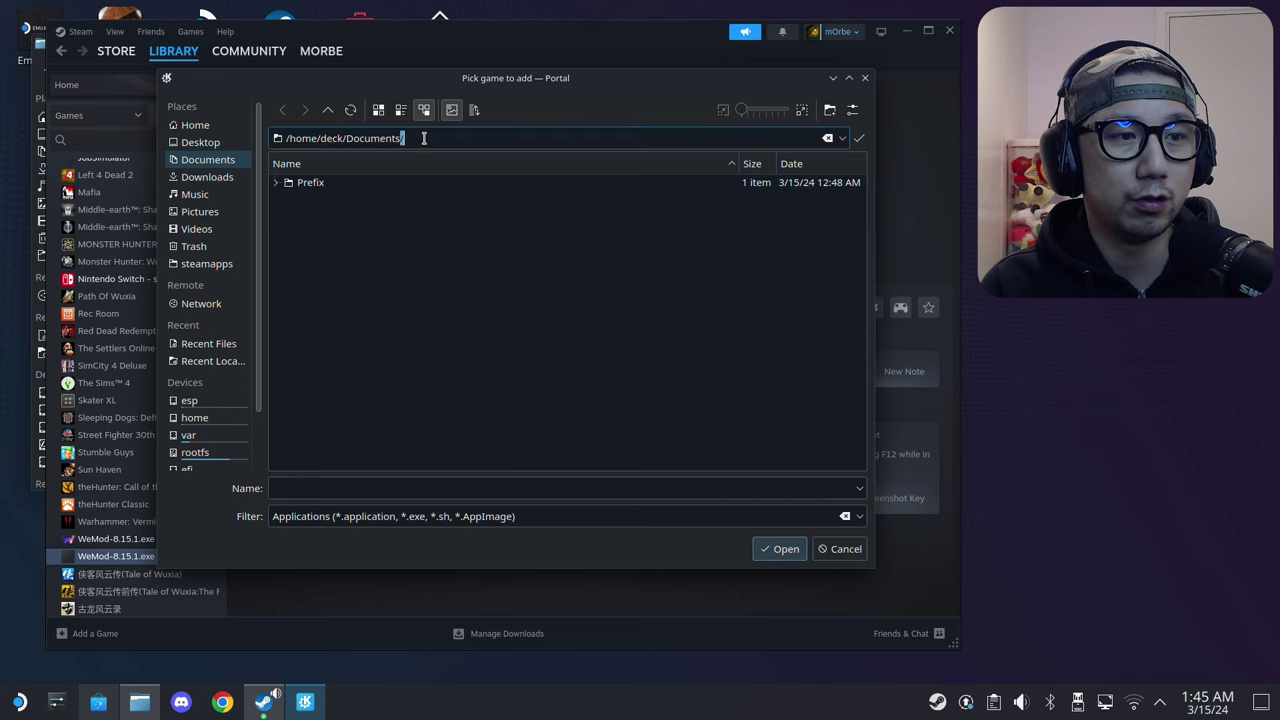
pyautogui.tripleClick(425, 139)
pyautogui.rightClick(383, 142)
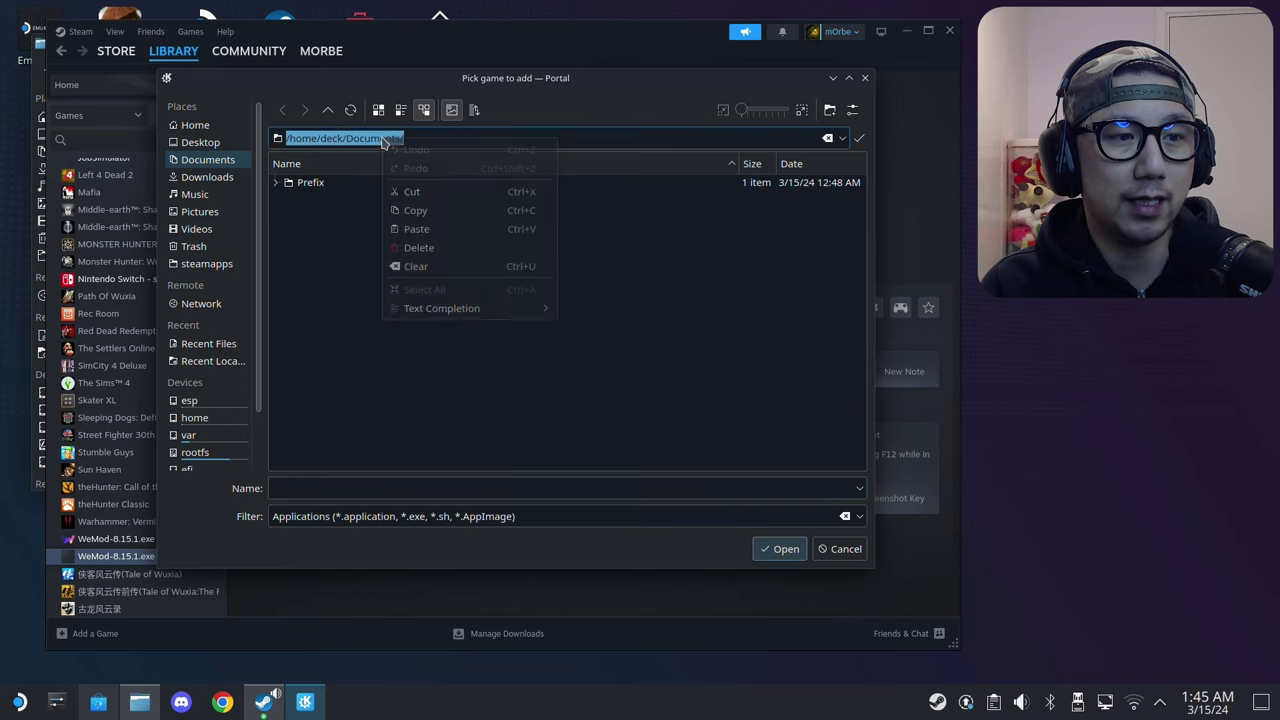
pyautogui.click(437, 231)
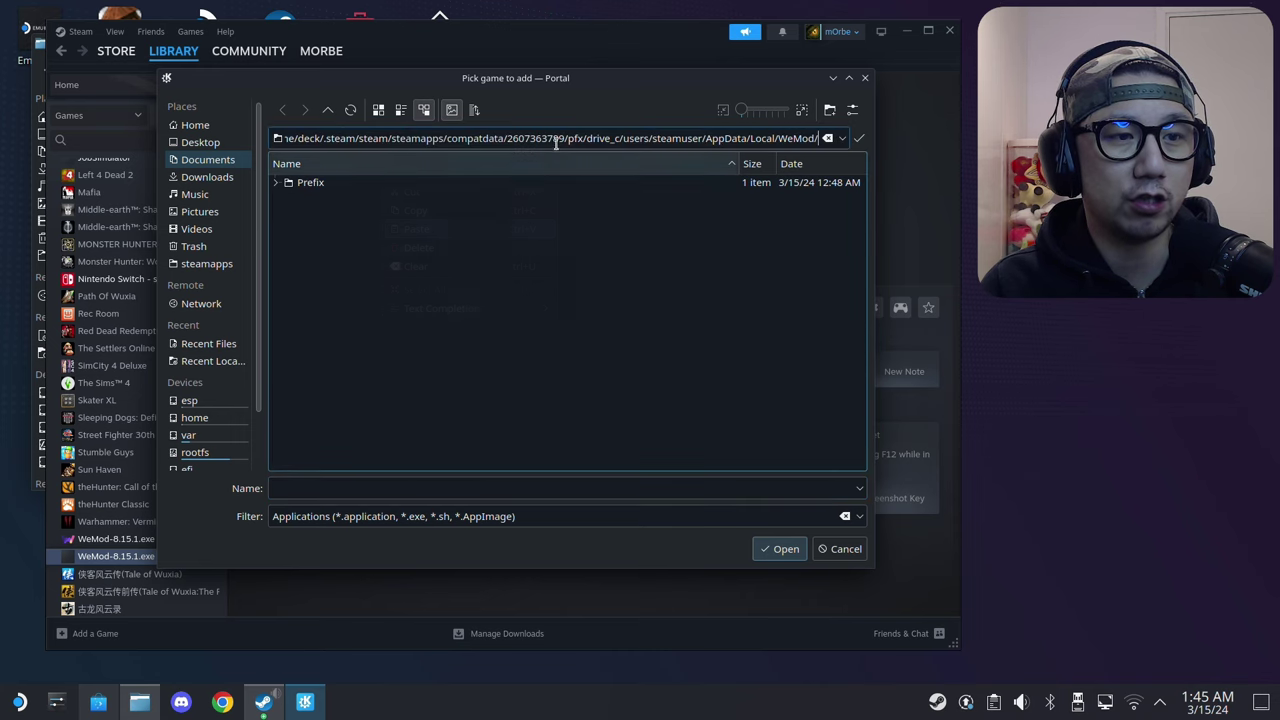
pyautogui.click(859, 140)
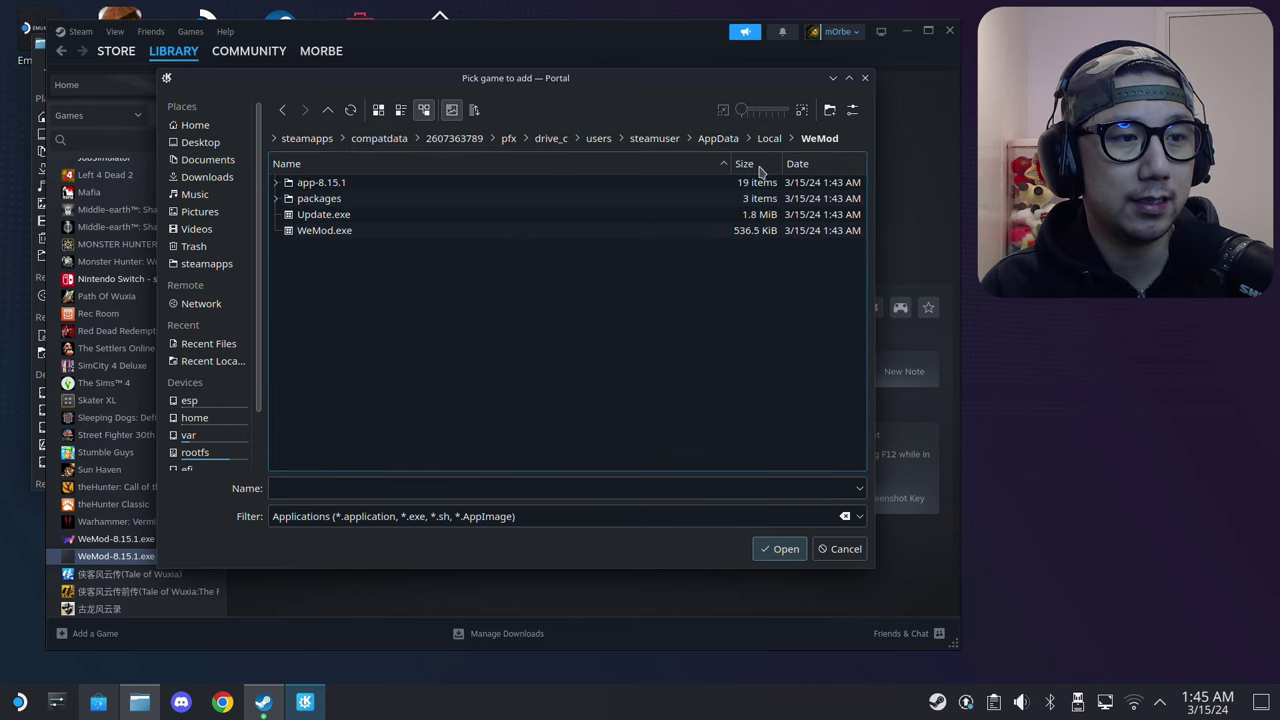
pyautogui.doubleClick(325, 233)
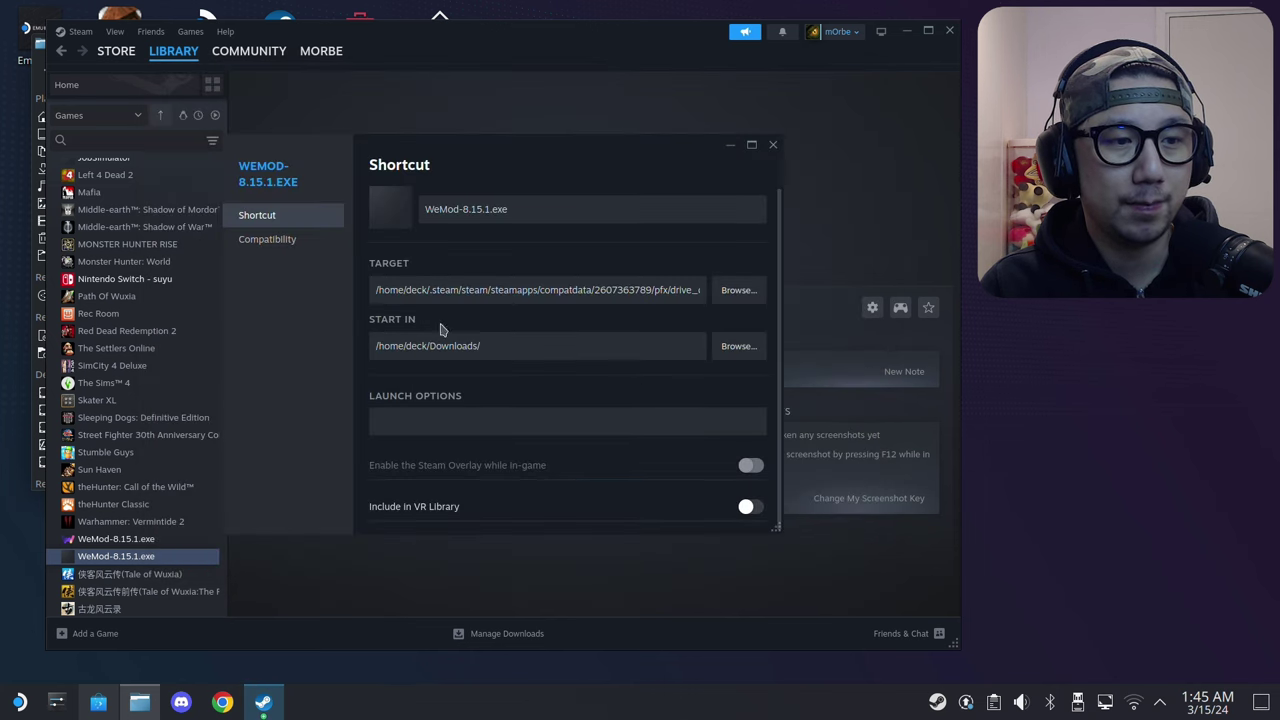
# Step: Add a leading quote to the start of the WeMod.exe target path
pyautogui.click(373, 289)
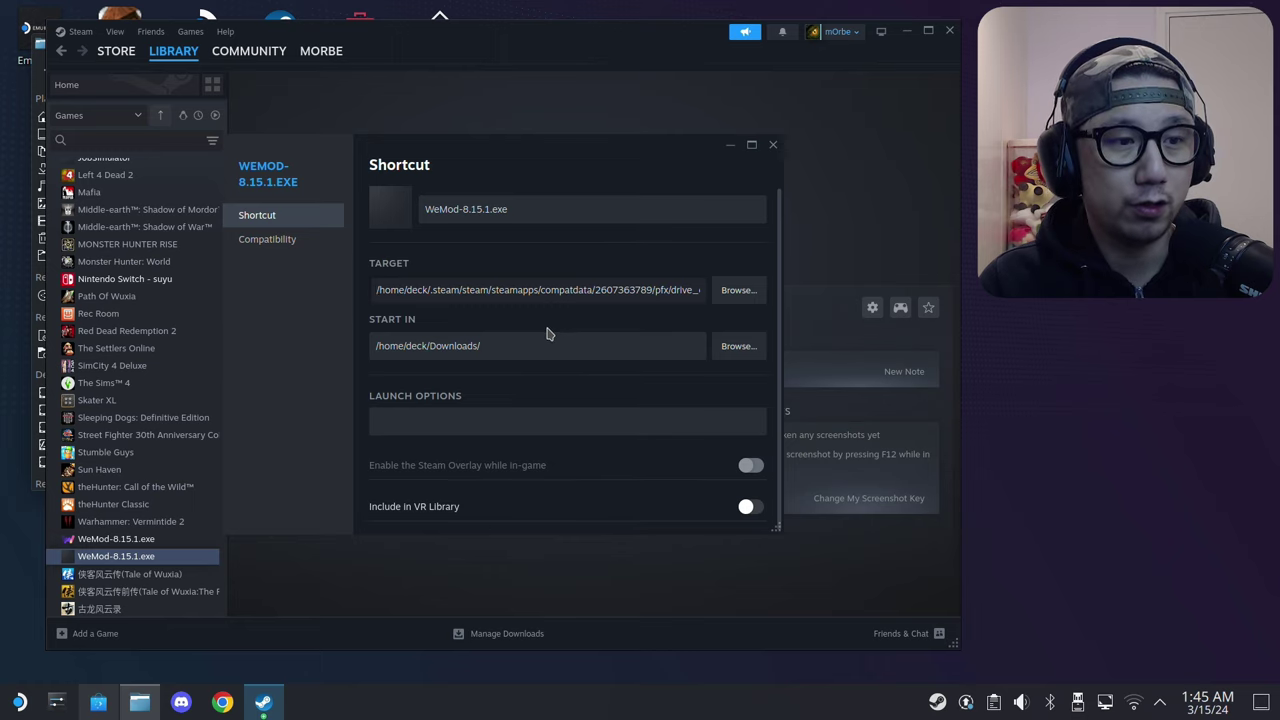
pyautogui.write('"')
pyautogui.moveTo(679, 285); pyautogui.dragTo(686, 281)
pyautogui.click(698, 290)
# Step: Replace the Start In path with the prefix's AppData/Local/WeMod folder path
pyautogui.click(686, 336)
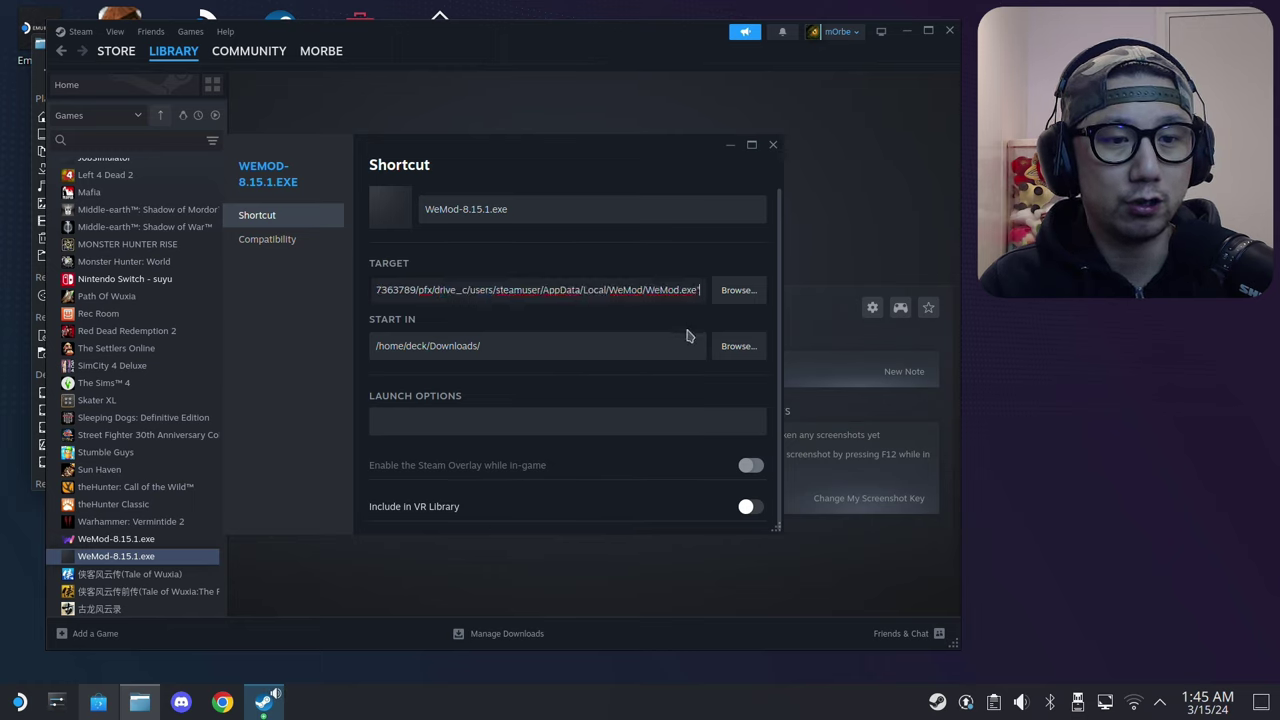
pyautogui.hotkey('ctrl', 'a')
pyautogui.press('BackSpace')
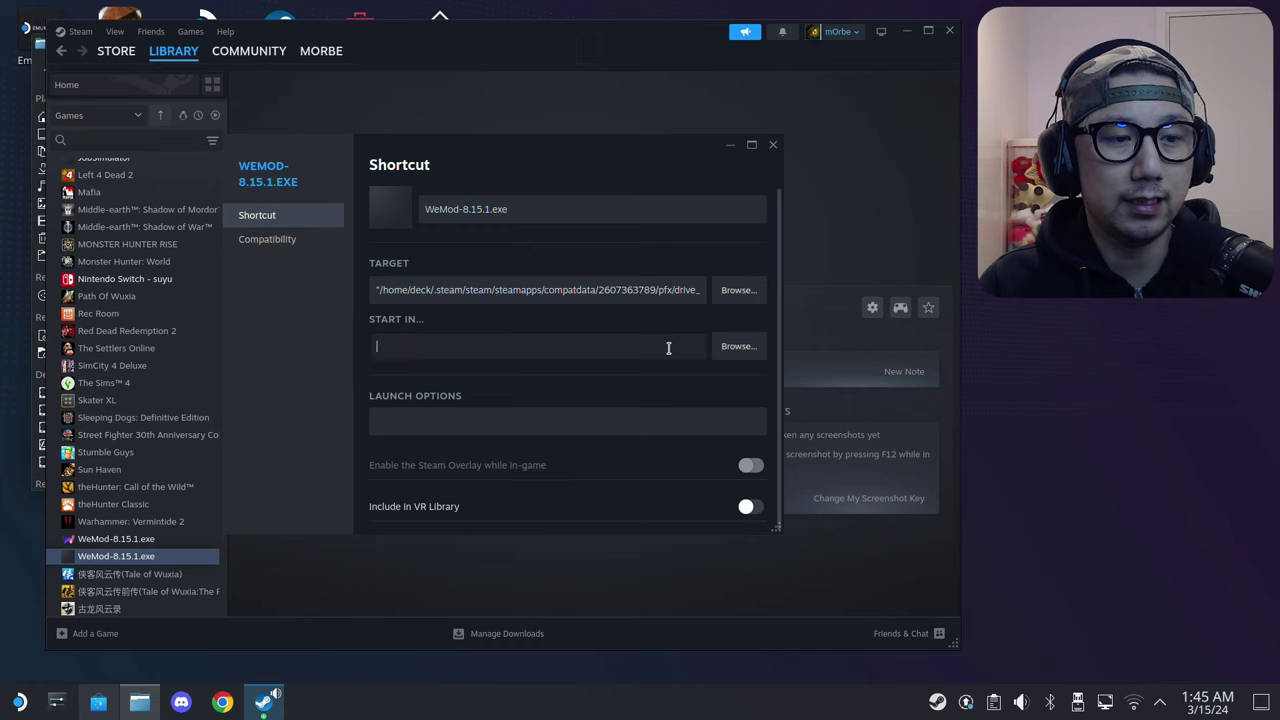
pyautogui.rightClick(564, 342)
pyautogui.click(592, 354)
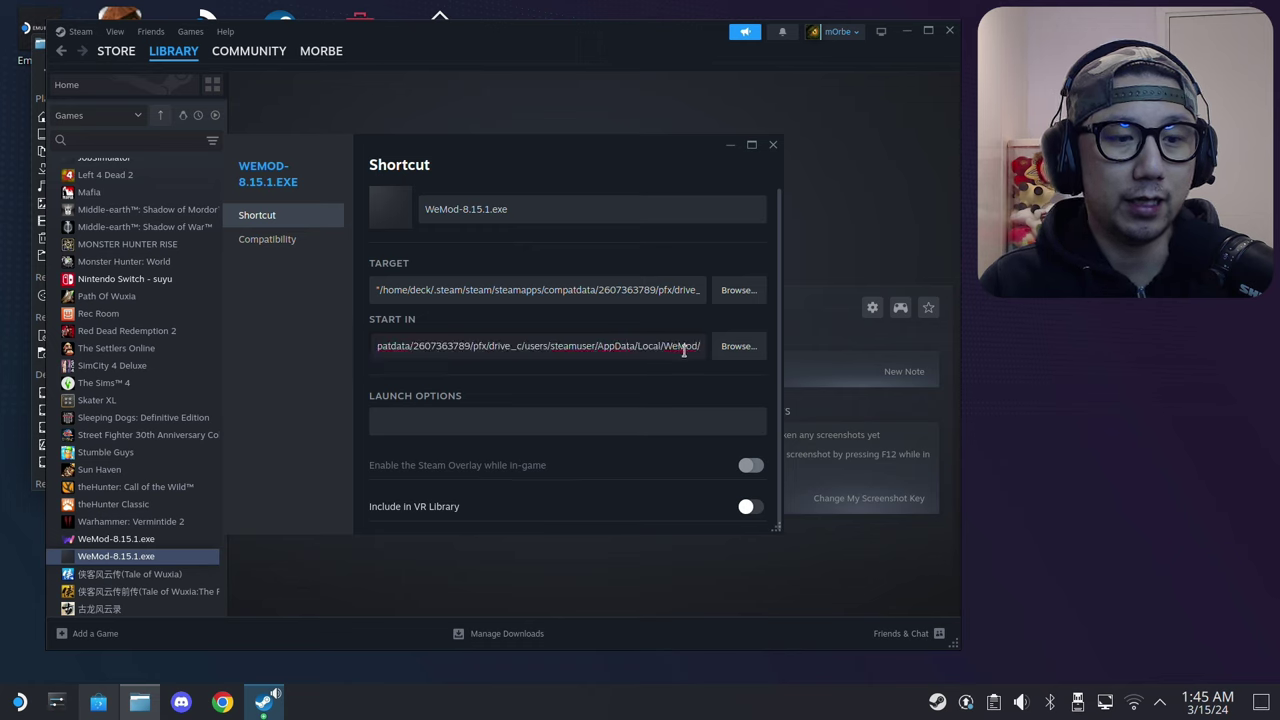
pyautogui.moveTo(702, 345); pyautogui.dragTo(591, 346)
pyautogui.click(254, 360)
pyautogui.moveTo(700, 346); pyautogui.dragTo(384, 343)
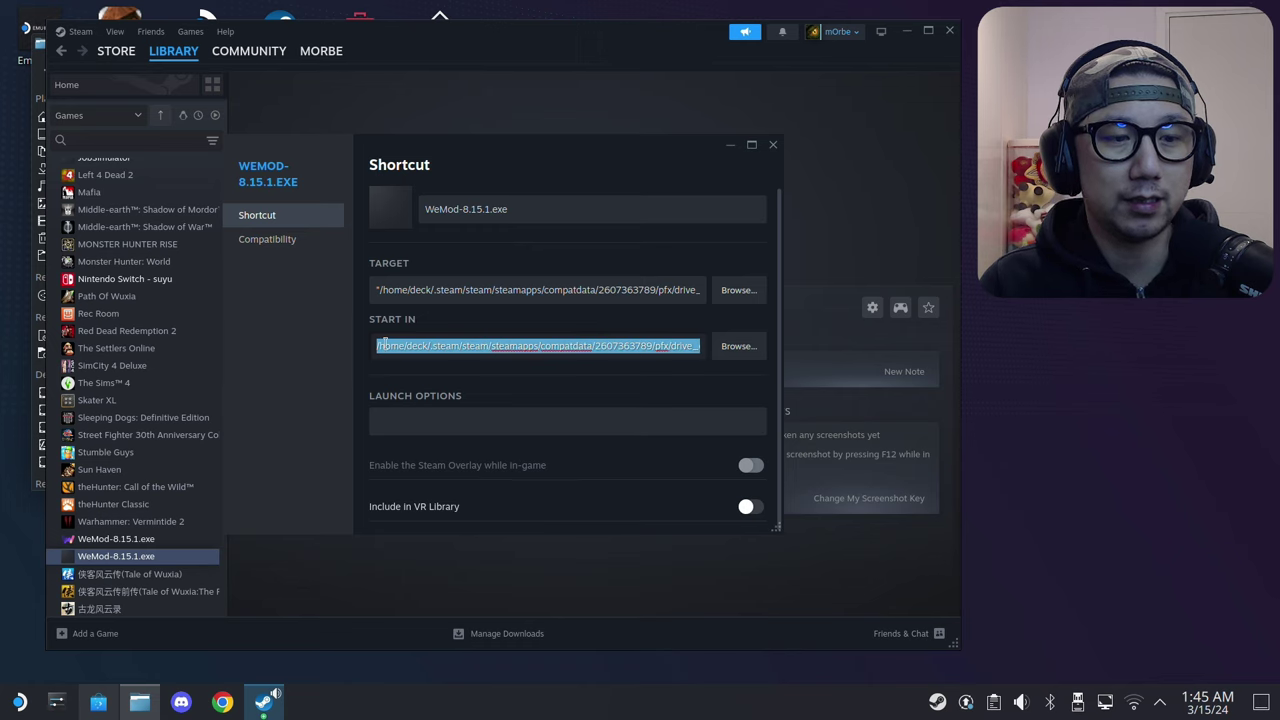
# Step: Force GE-Proton8-32 as the shortcut's compatibility tool and close Properties
pyautogui.click(303, 240)
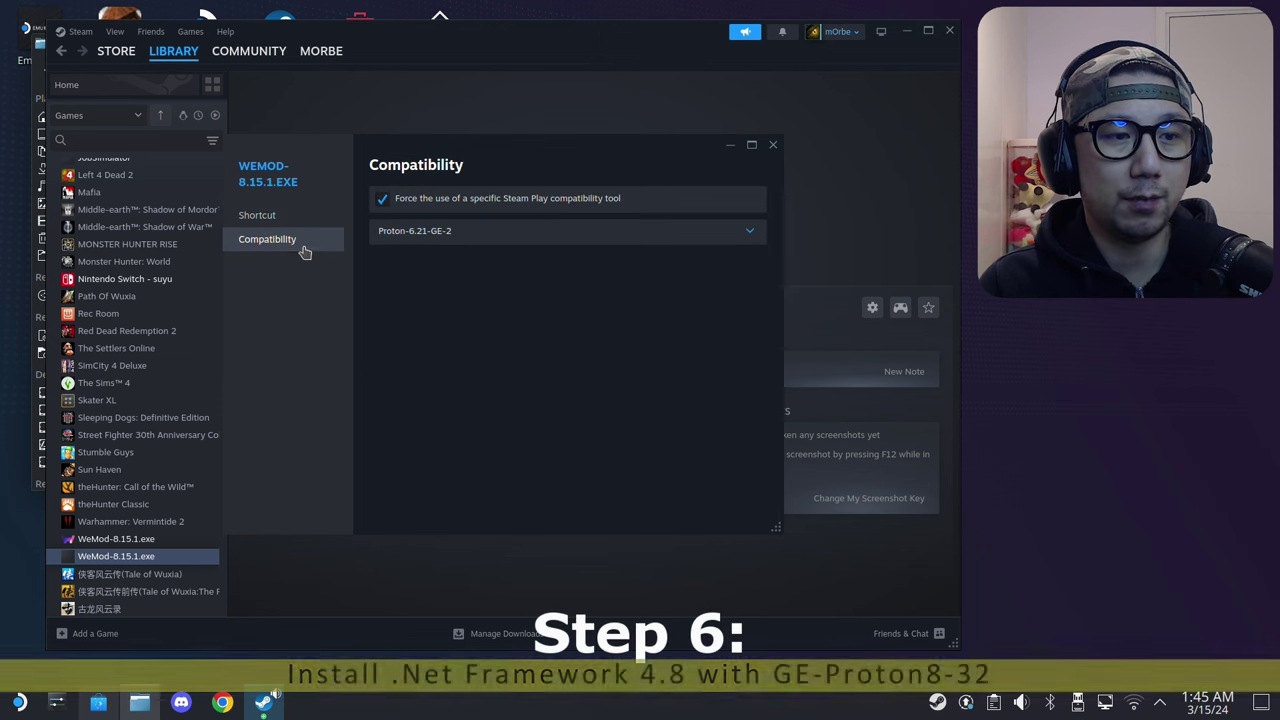
pyautogui.click(535, 240)
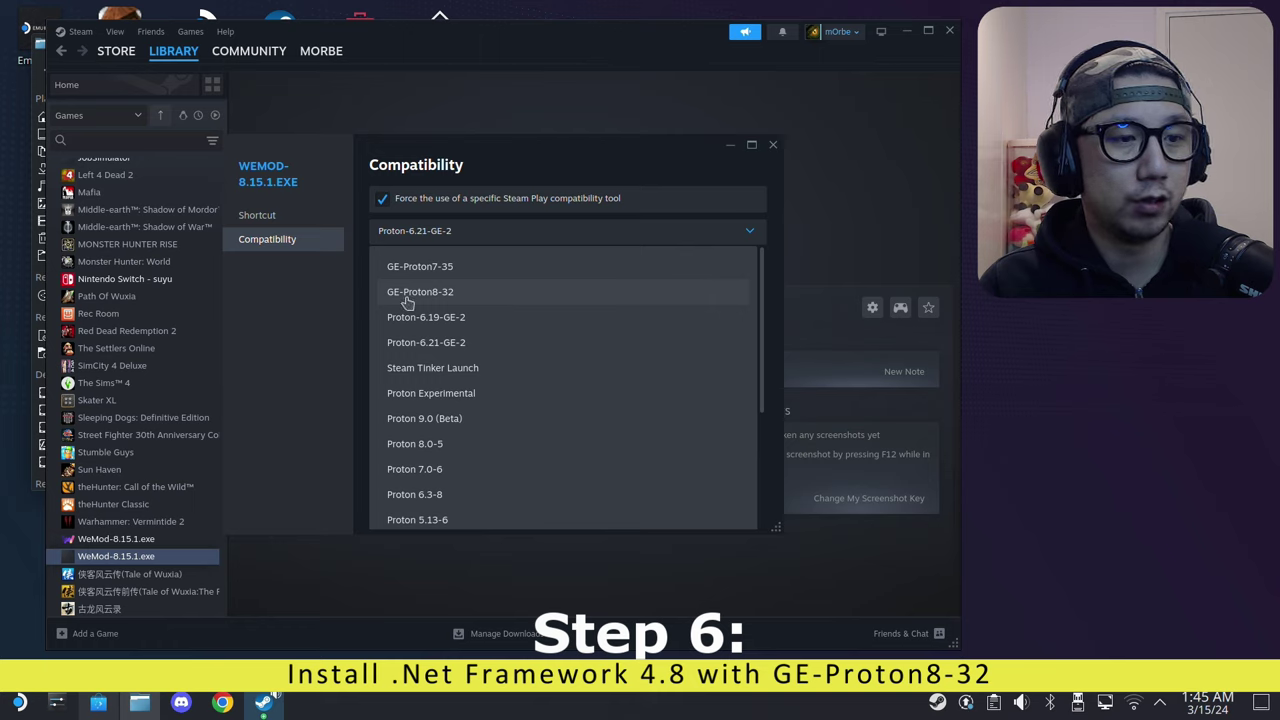
pyautogui.click(465, 297)
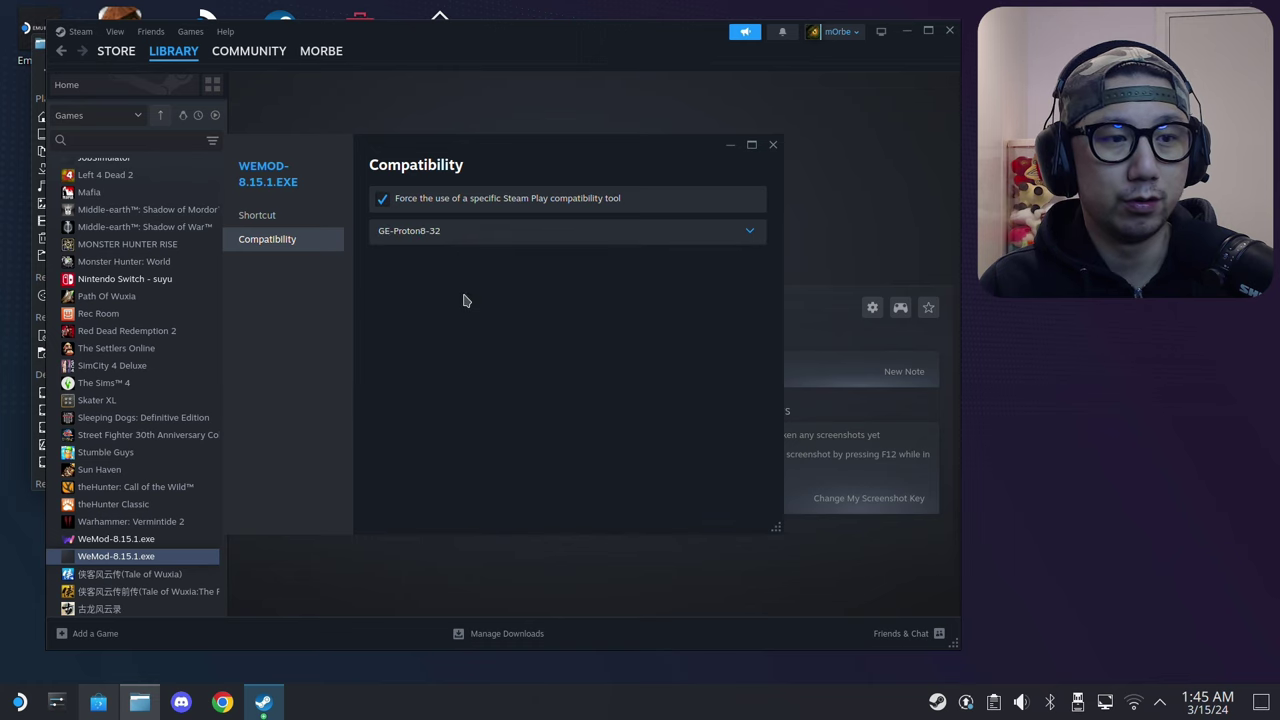
pyautogui.click(772, 147)
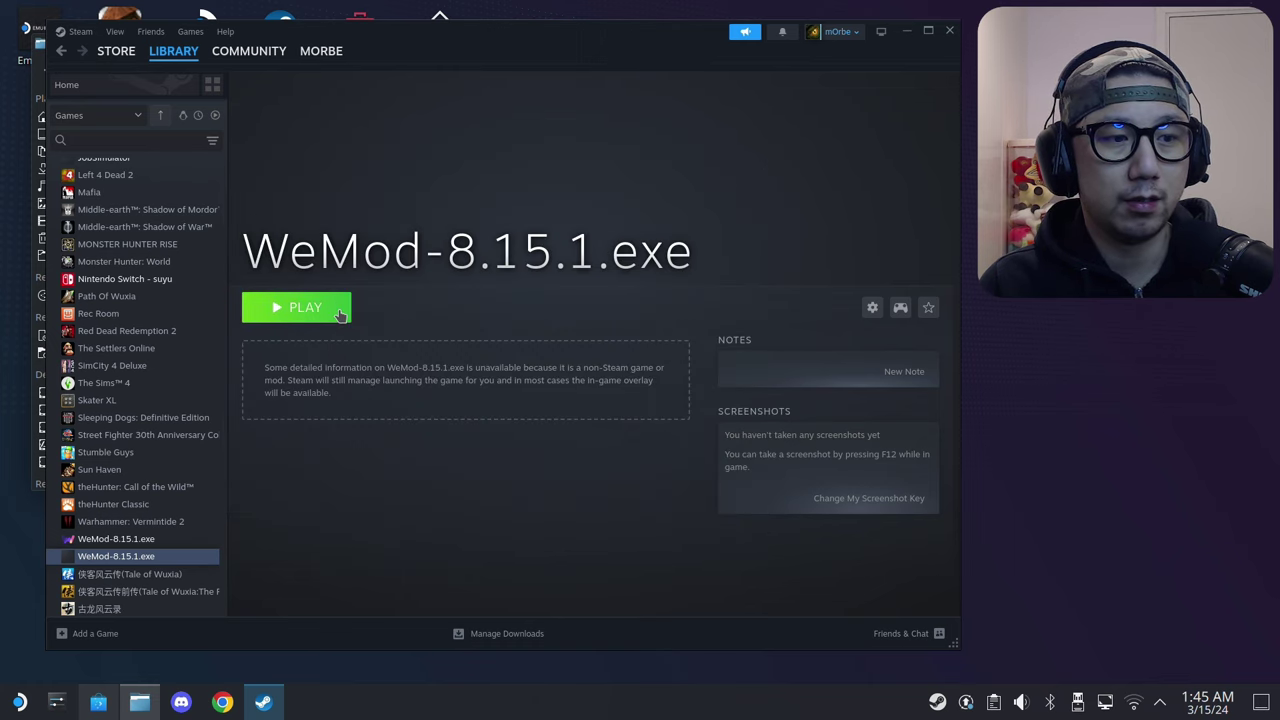
pyautogui.click(340, 314)
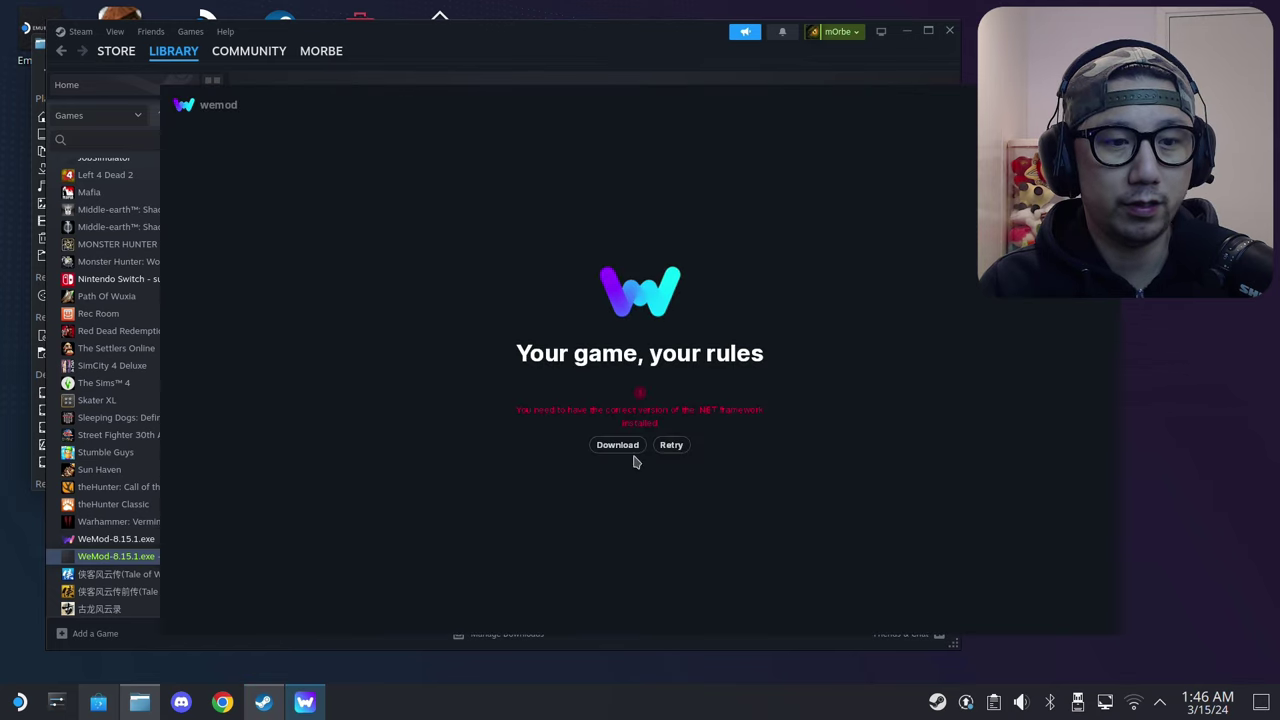
pyautogui.moveTo(631, 100); pyautogui.dragTo(483, 80)
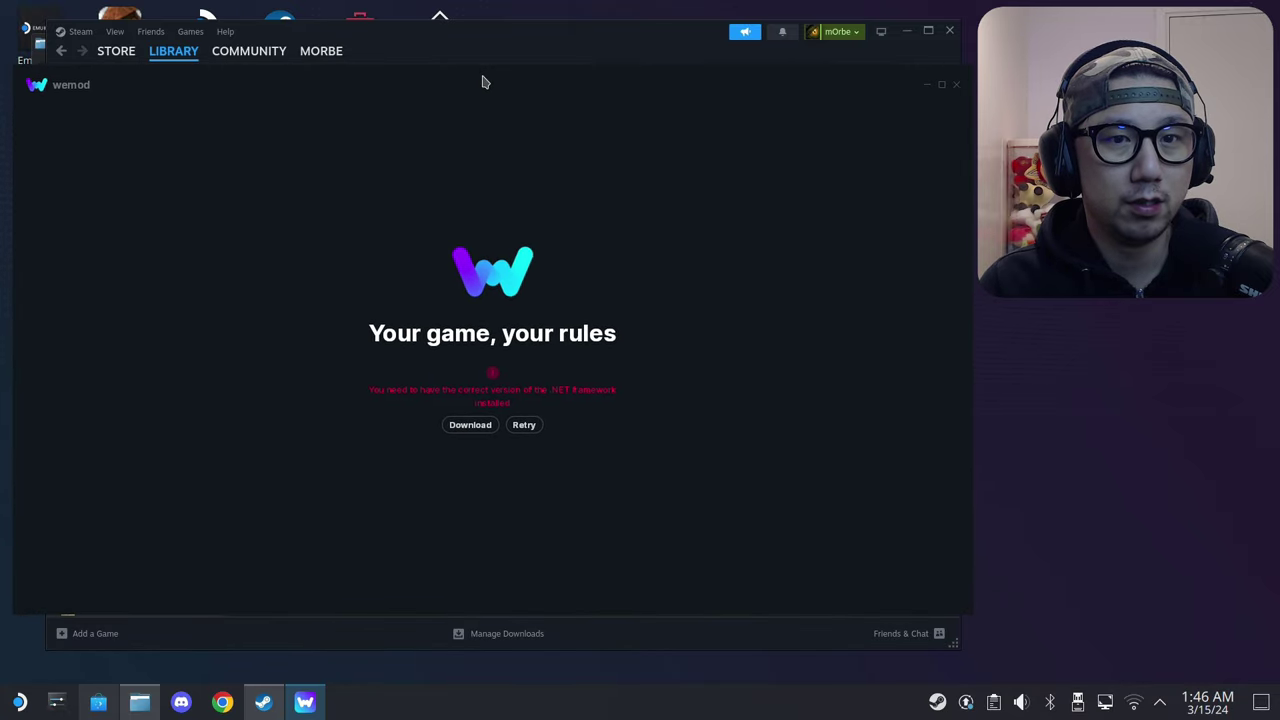
pyautogui.click(956, 88)
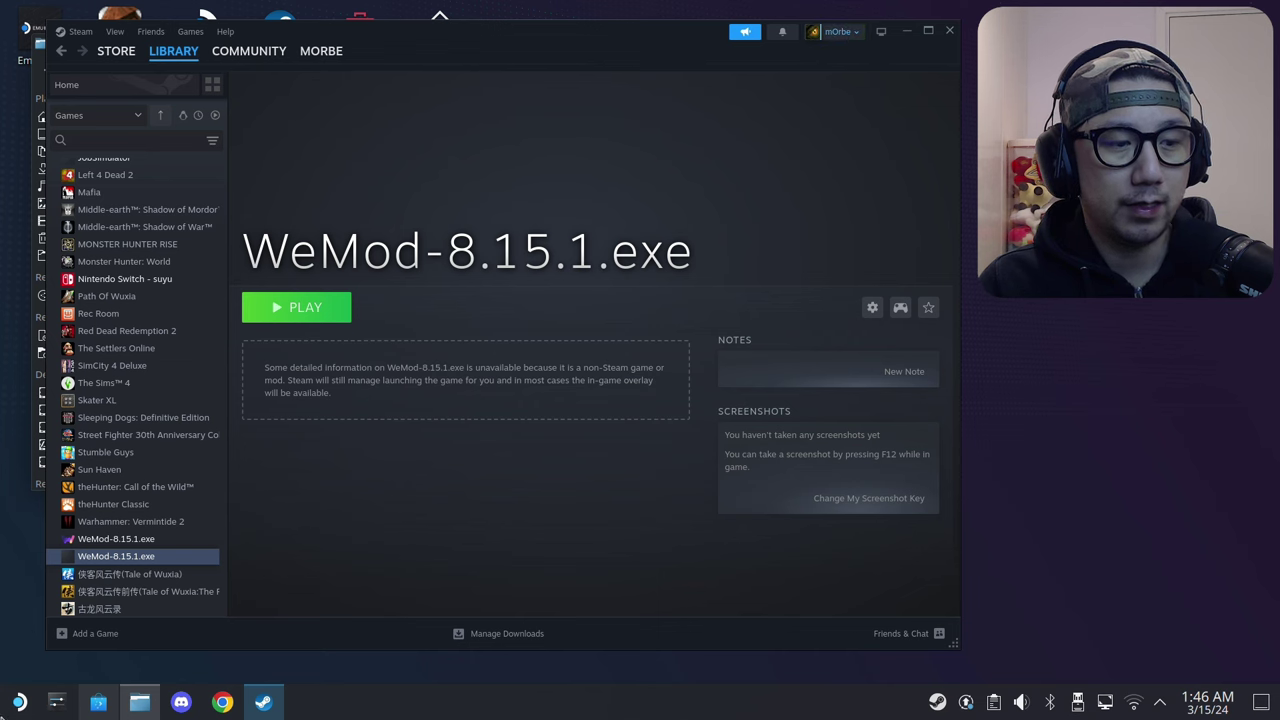
pyautogui.click(19, 701)
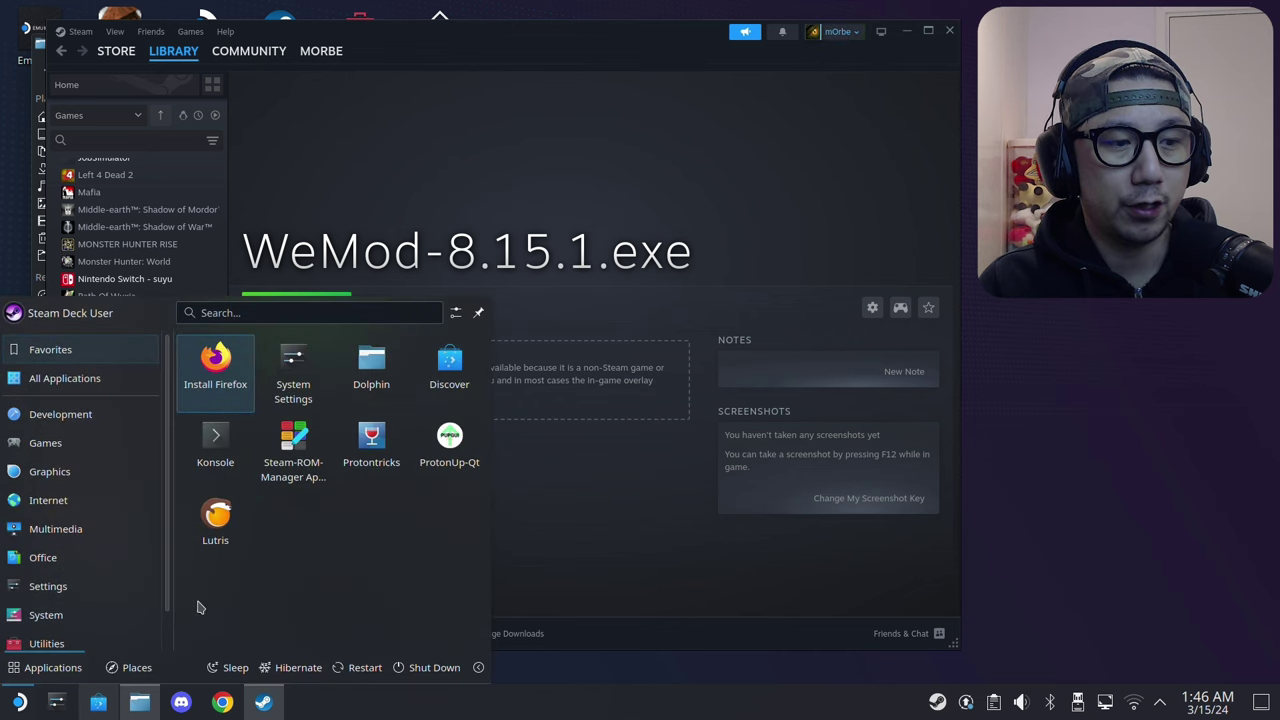
pyautogui.click(392, 460)
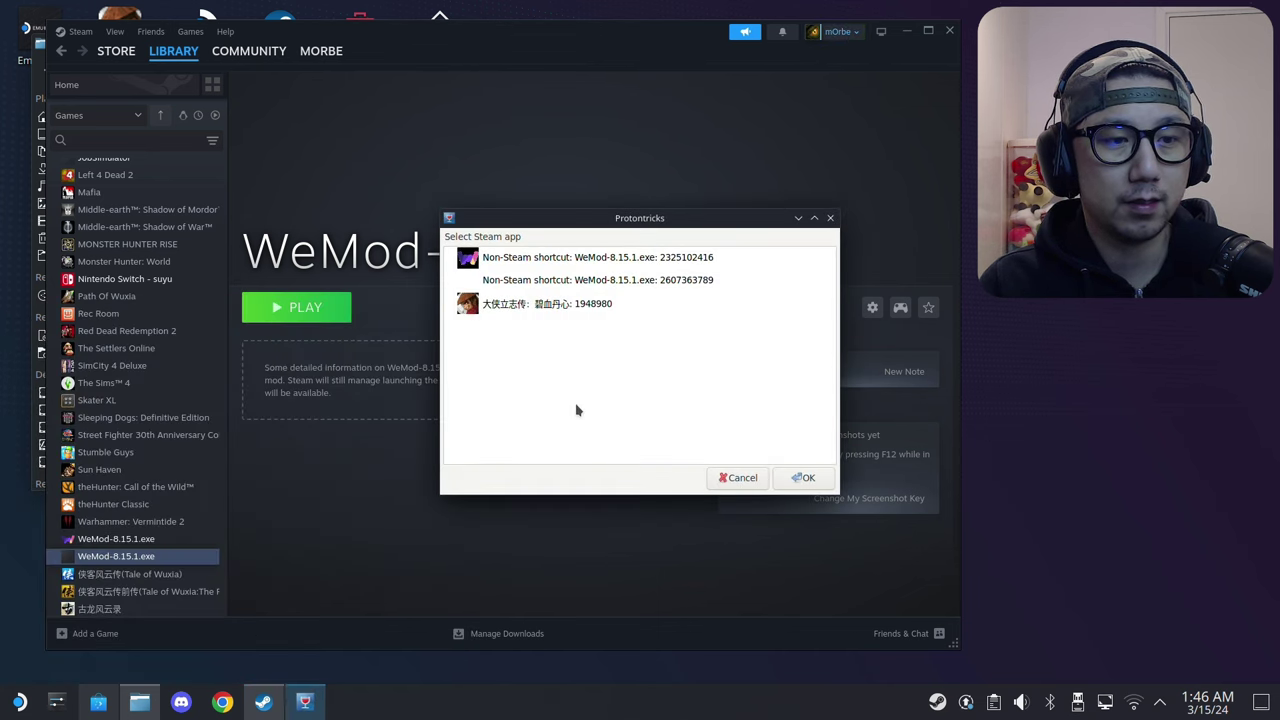
pyautogui.click(633, 281)
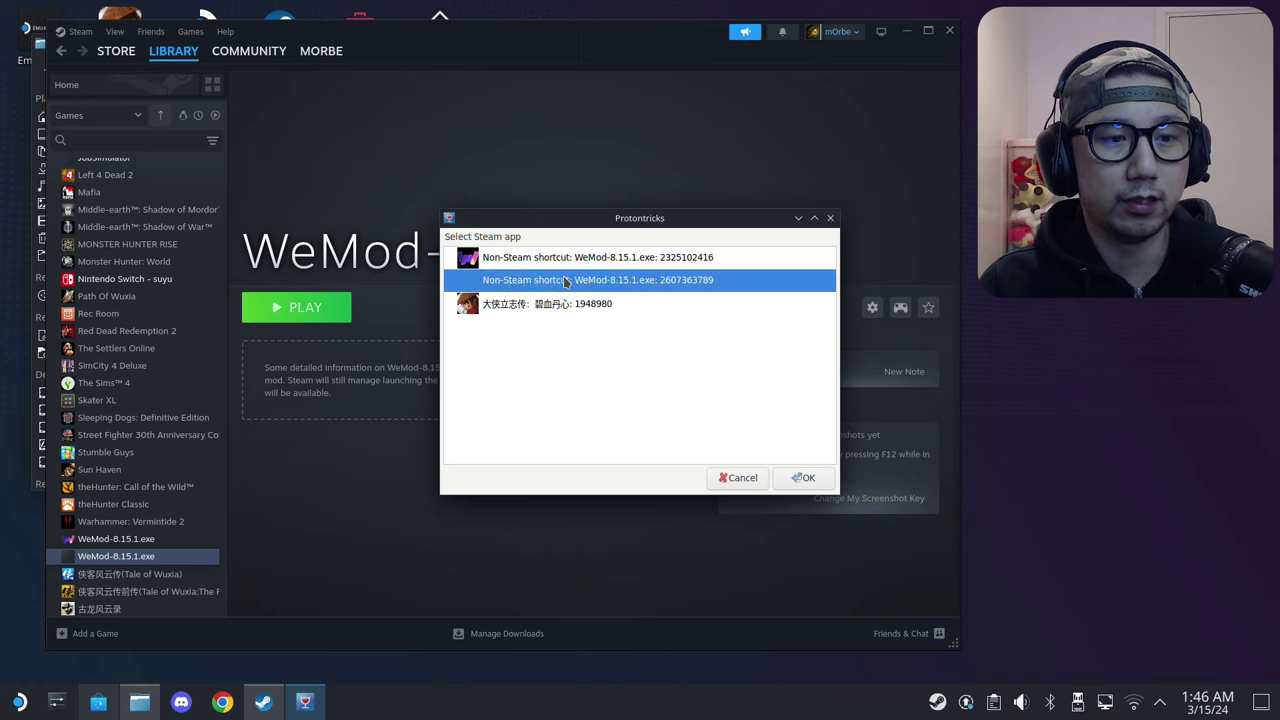
pyautogui.click(614, 263)
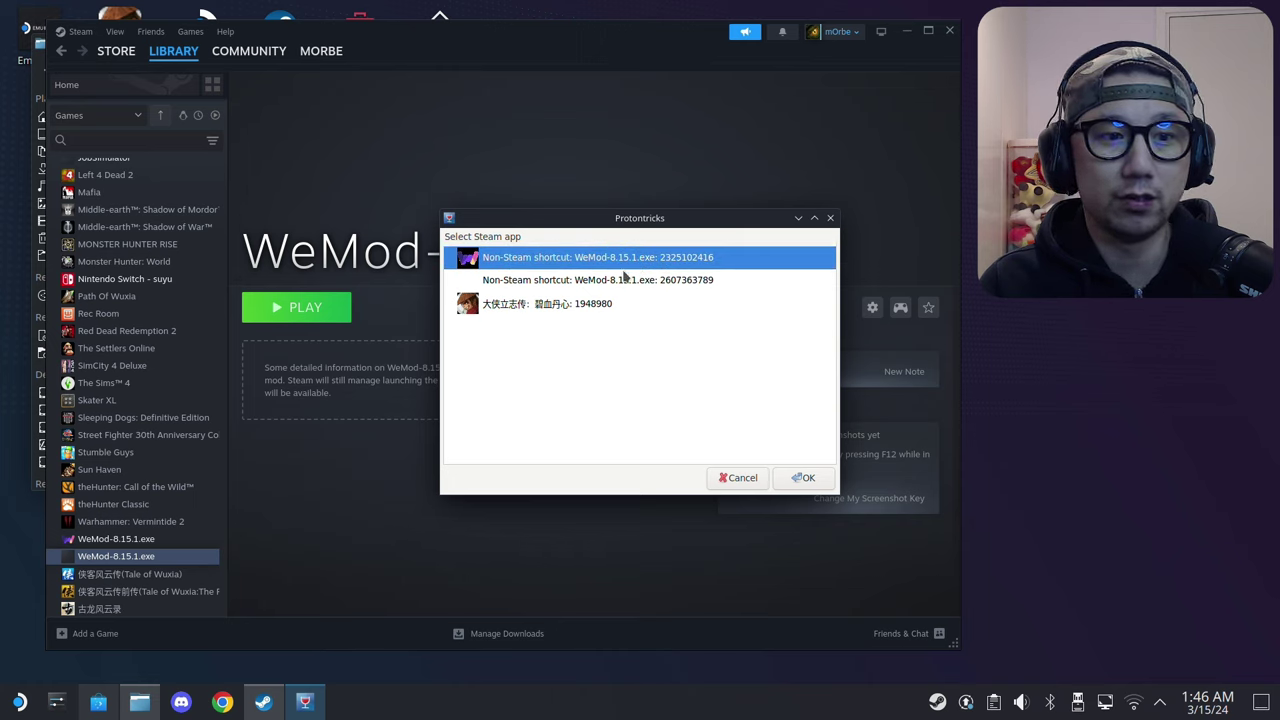
pyautogui.click(622, 281)
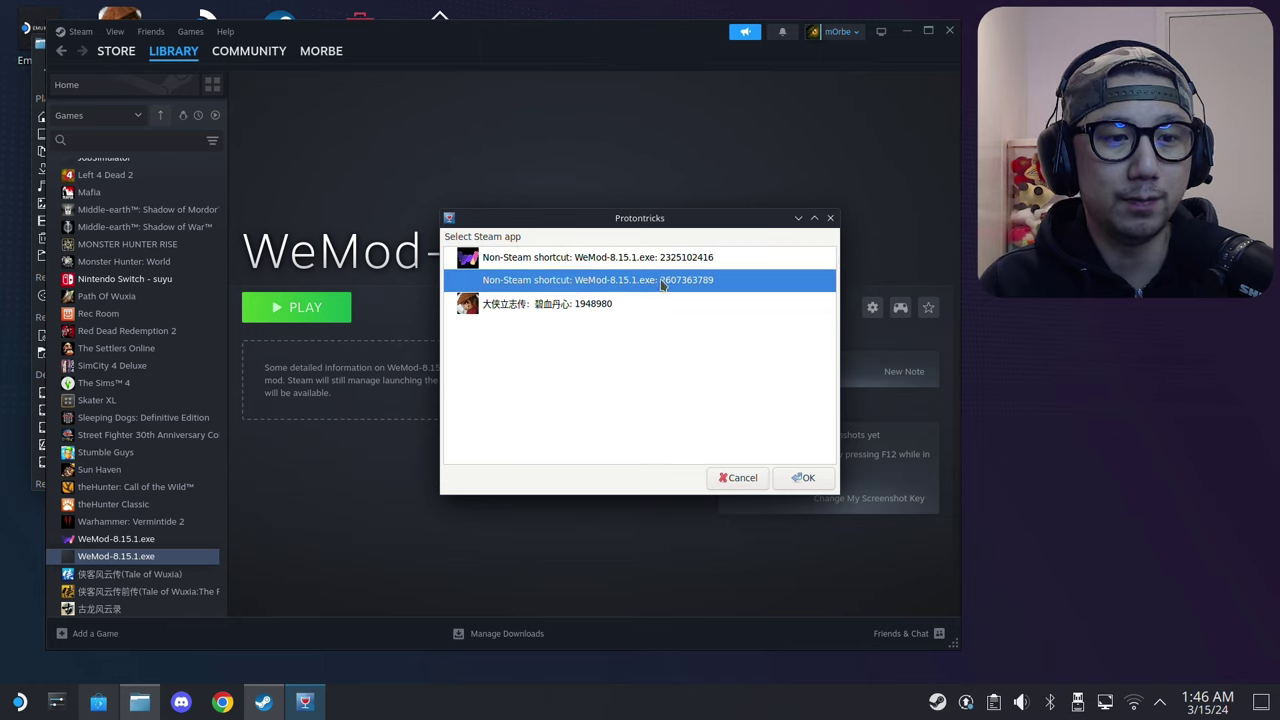
pyautogui.doubleClick(659, 283)
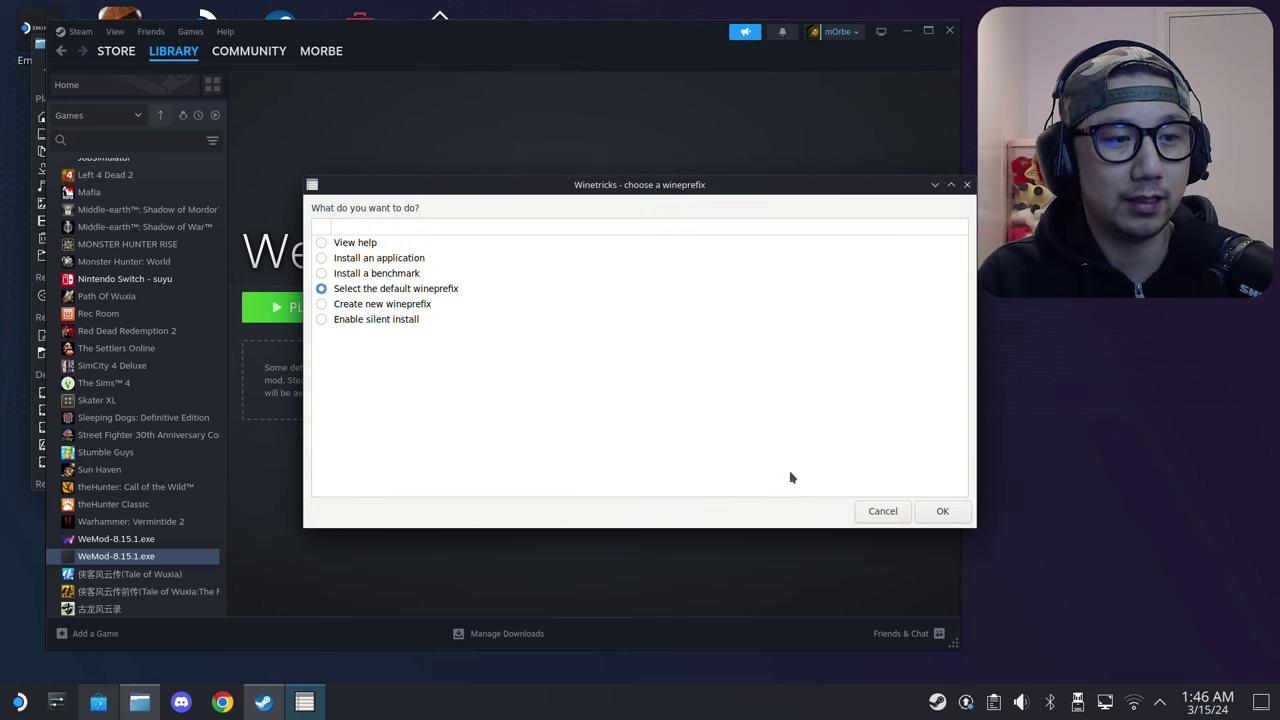
# Step: Set the default wineprefix to Windows 7 in winecfg, then choose Run uninstaller
pyautogui.click(937, 511)
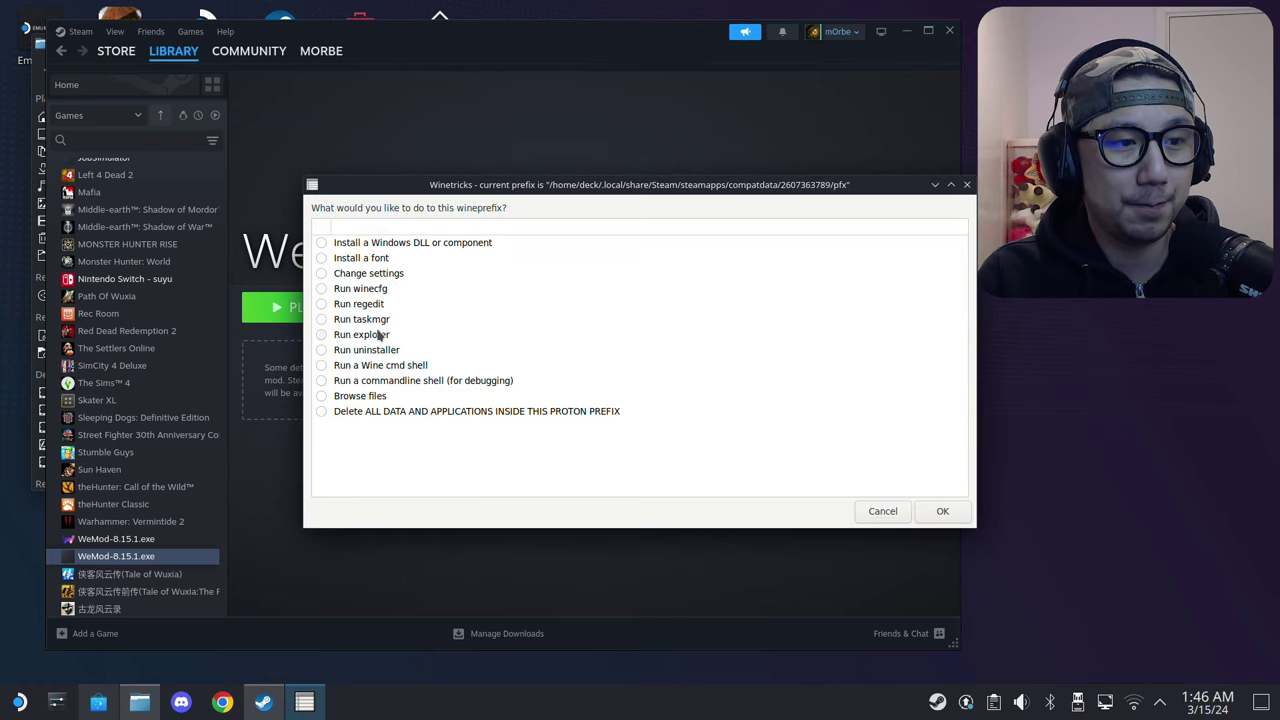
pyautogui.click(375, 291)
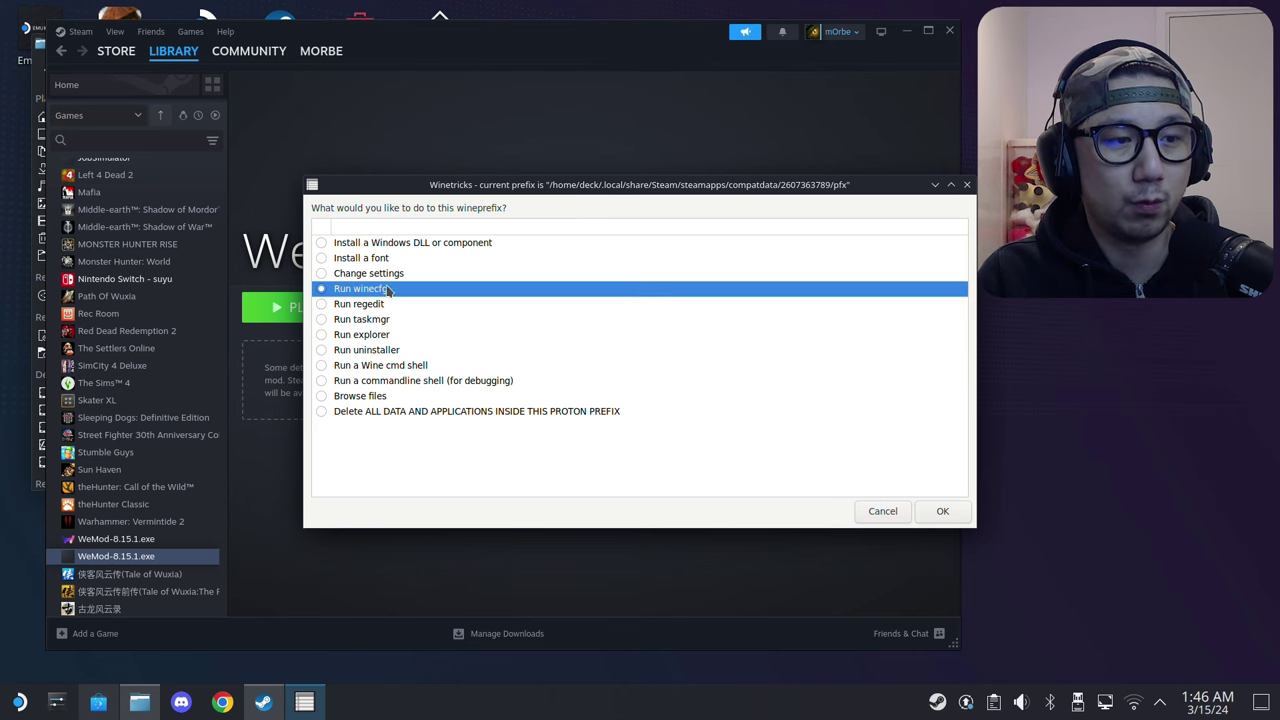
pyautogui.click(942, 511)
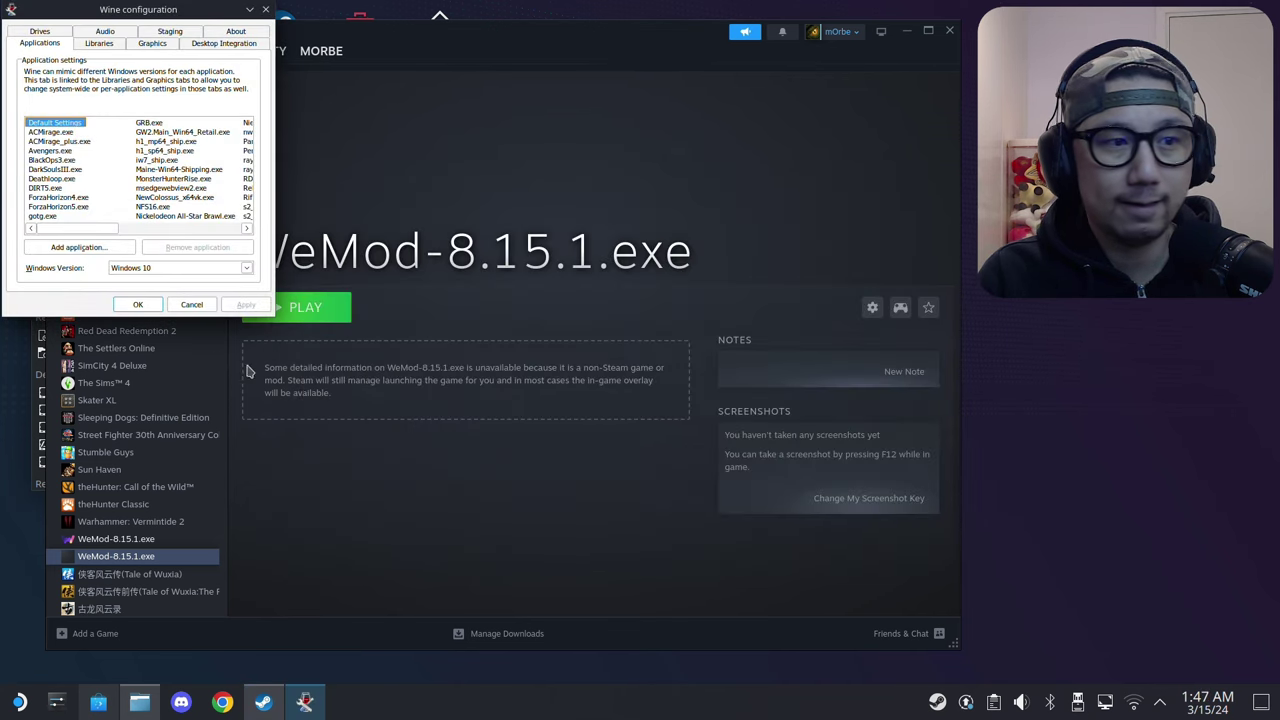
pyautogui.click(157, 266)
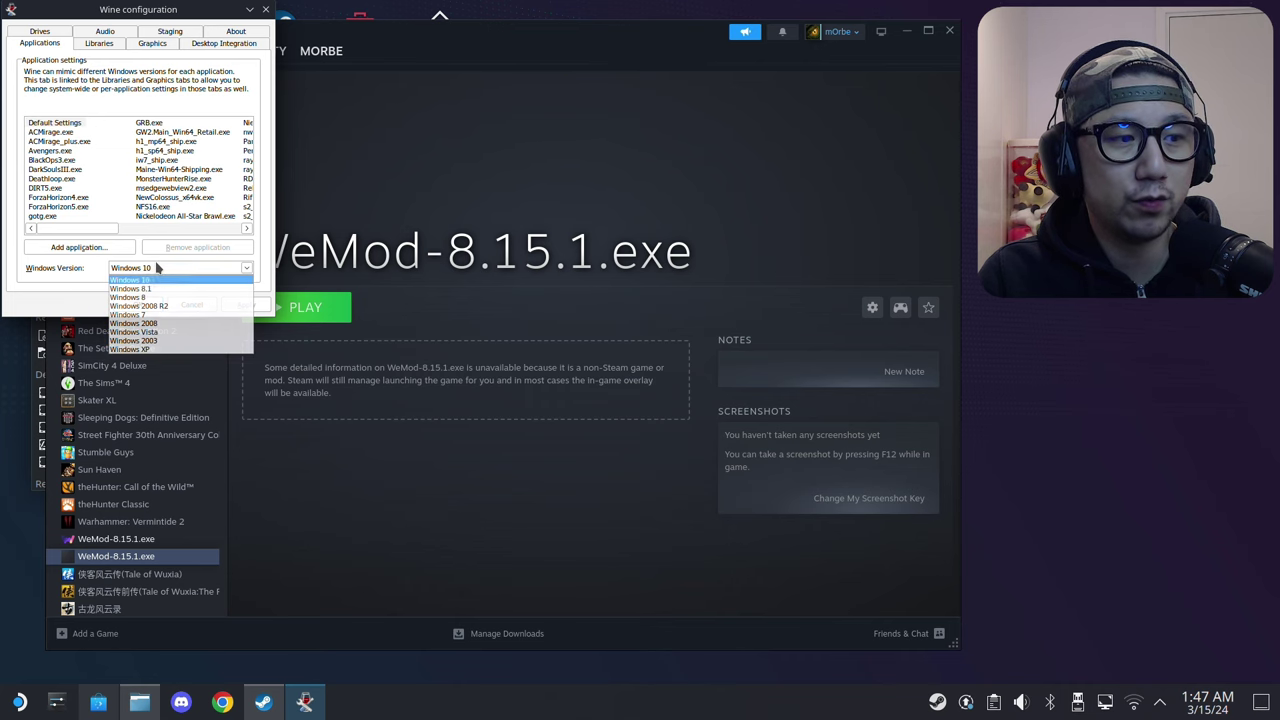
pyautogui.click(140, 316)
pyautogui.click(246, 304)
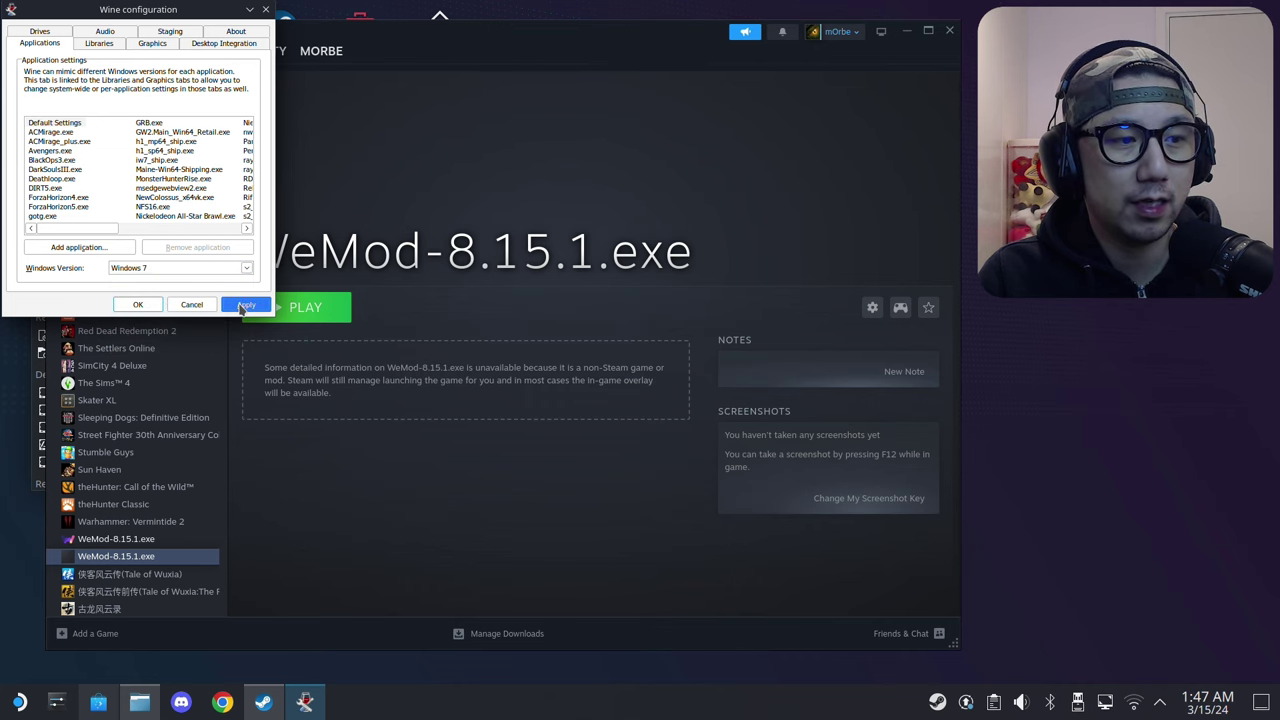
pyautogui.click(138, 306)
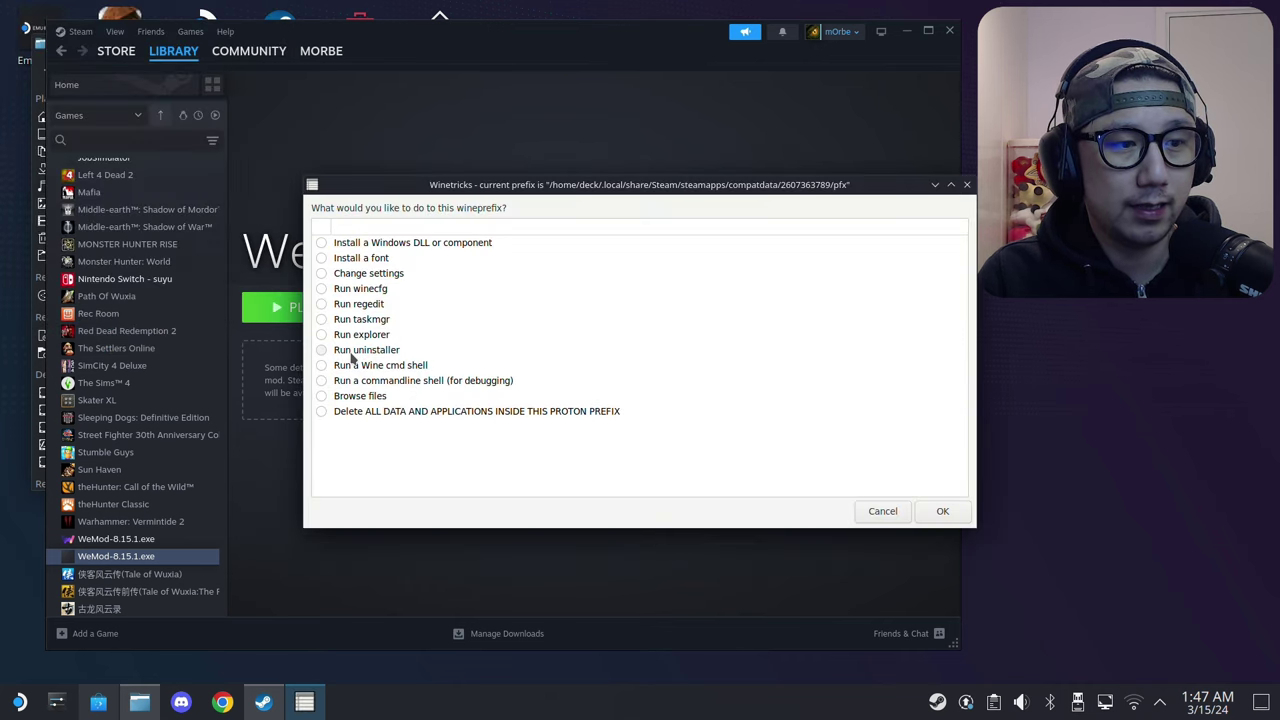
pyautogui.click(336, 351)
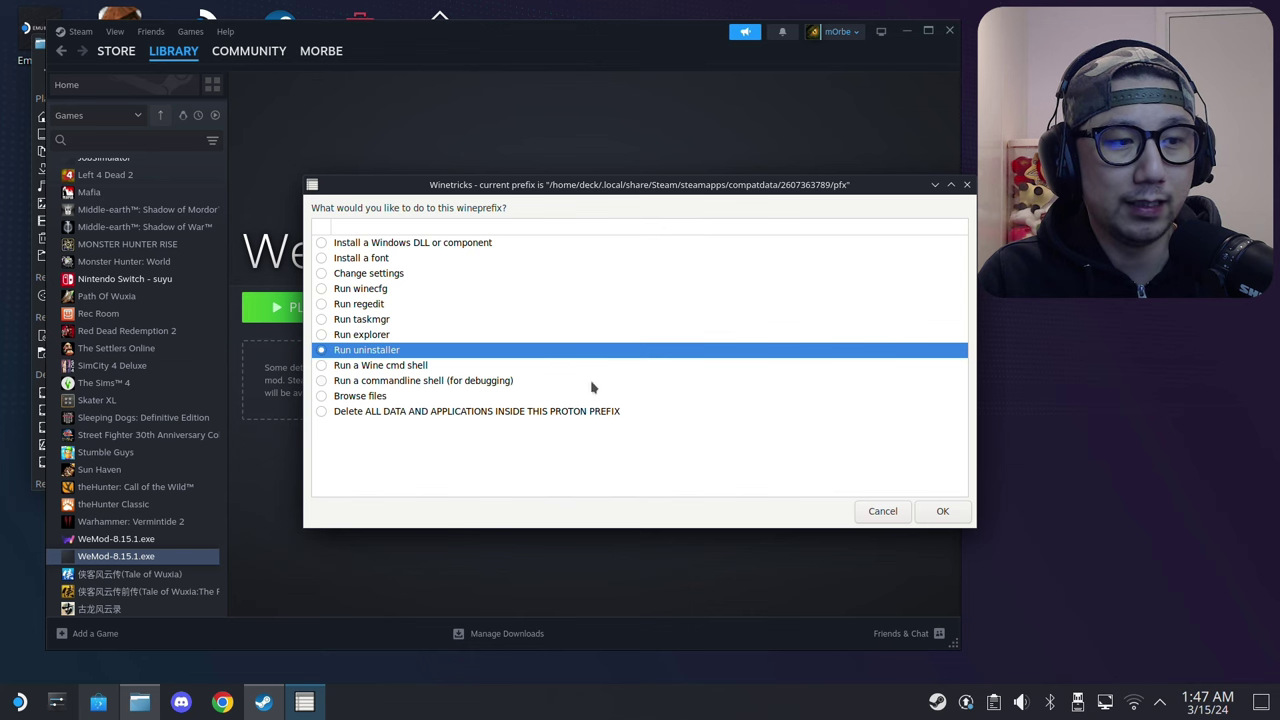
pyautogui.click(924, 518)
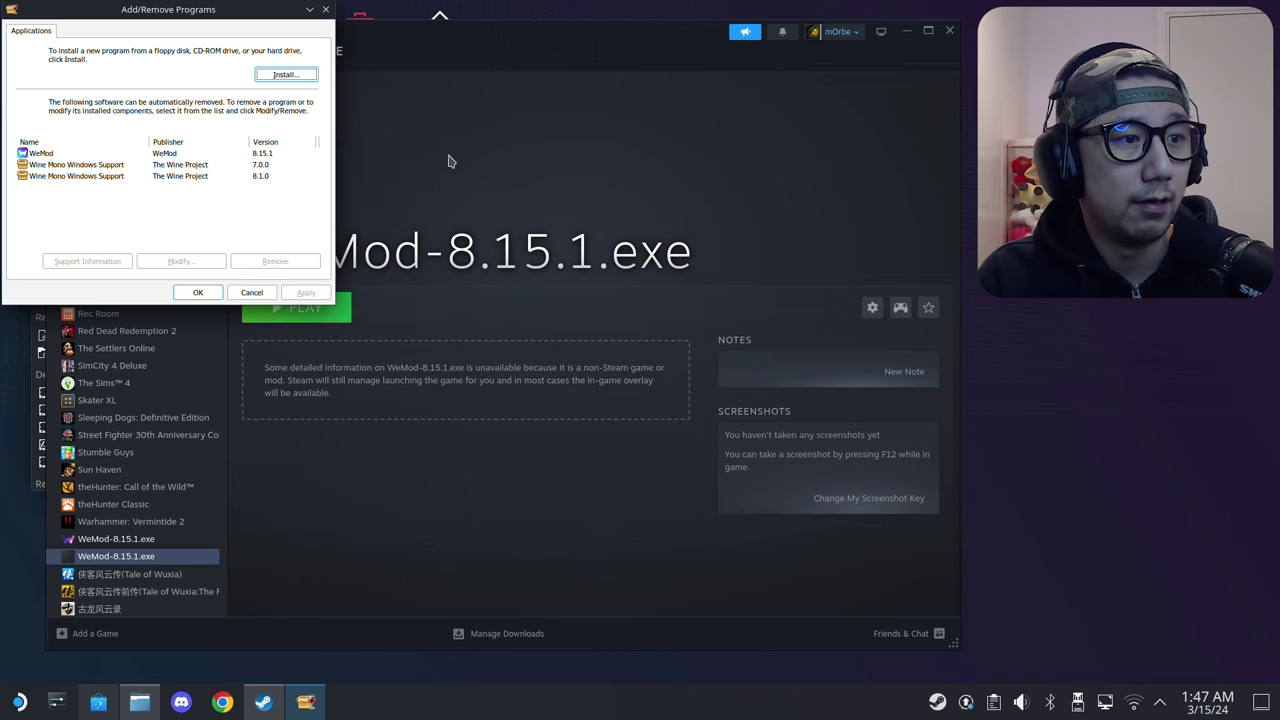
# Step: Run ndp48-x86-x64-allos-enu.exe from Downloads, filtering by Programs (*.exe)
pyautogui.click(289, 76)
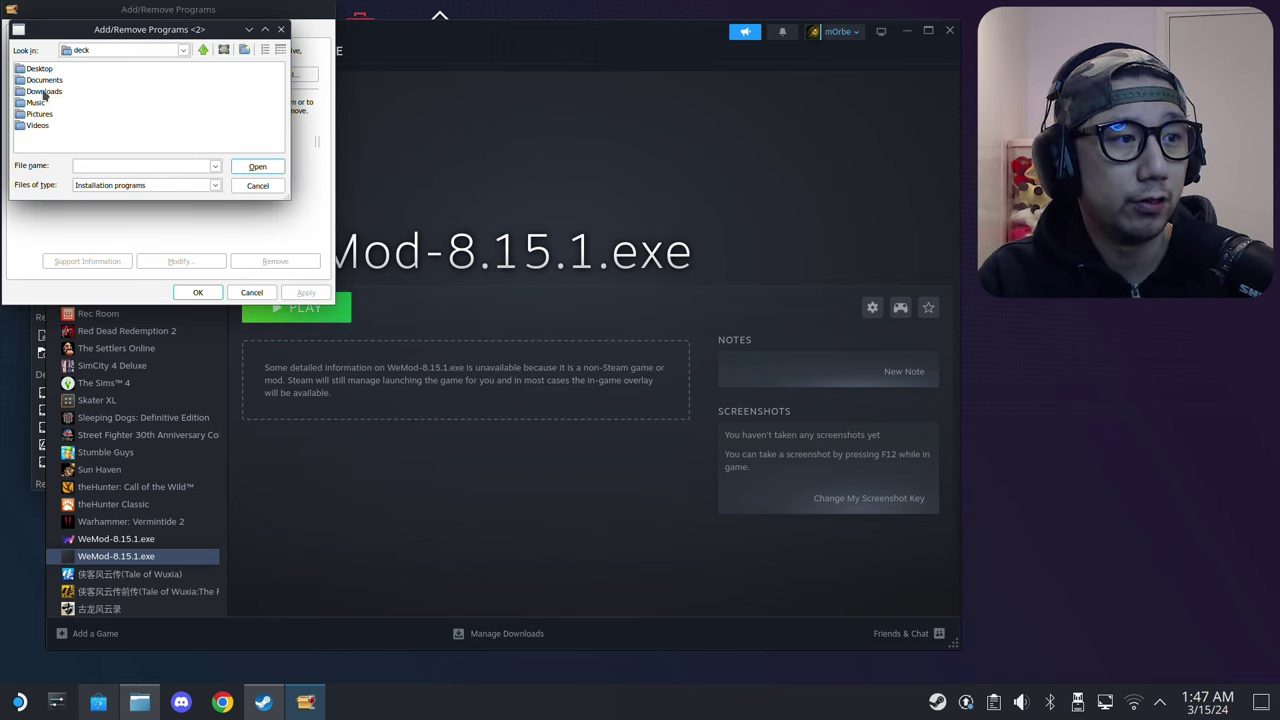
pyautogui.doubleClick(43, 92)
pyautogui.click(111, 185)
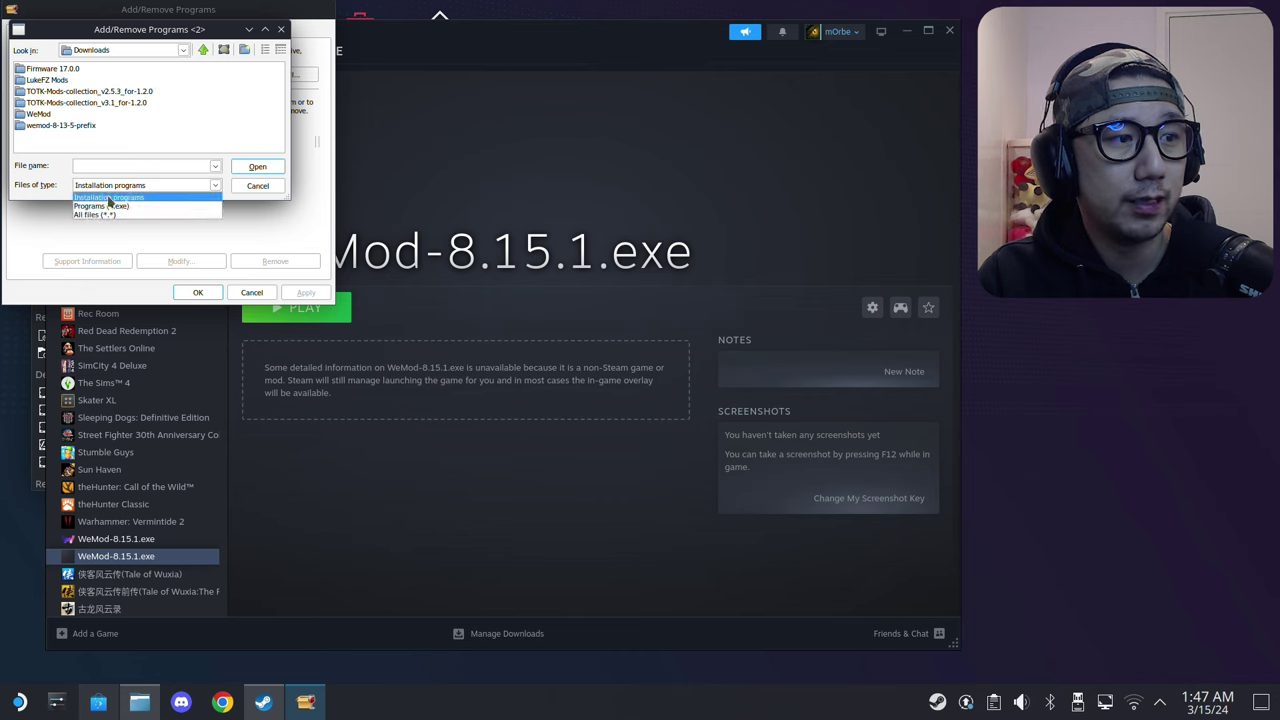
pyautogui.click(103, 205)
pyautogui.click(215, 68)
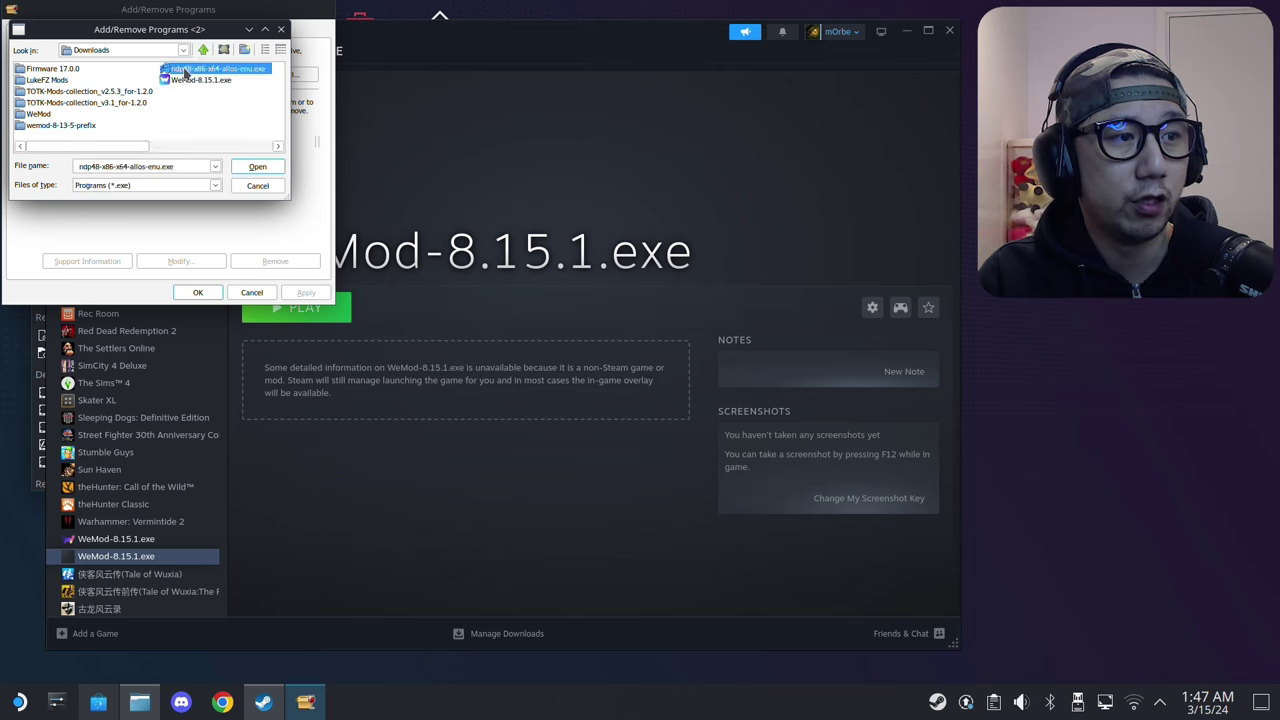
pyautogui.doubleClick(238, 69)
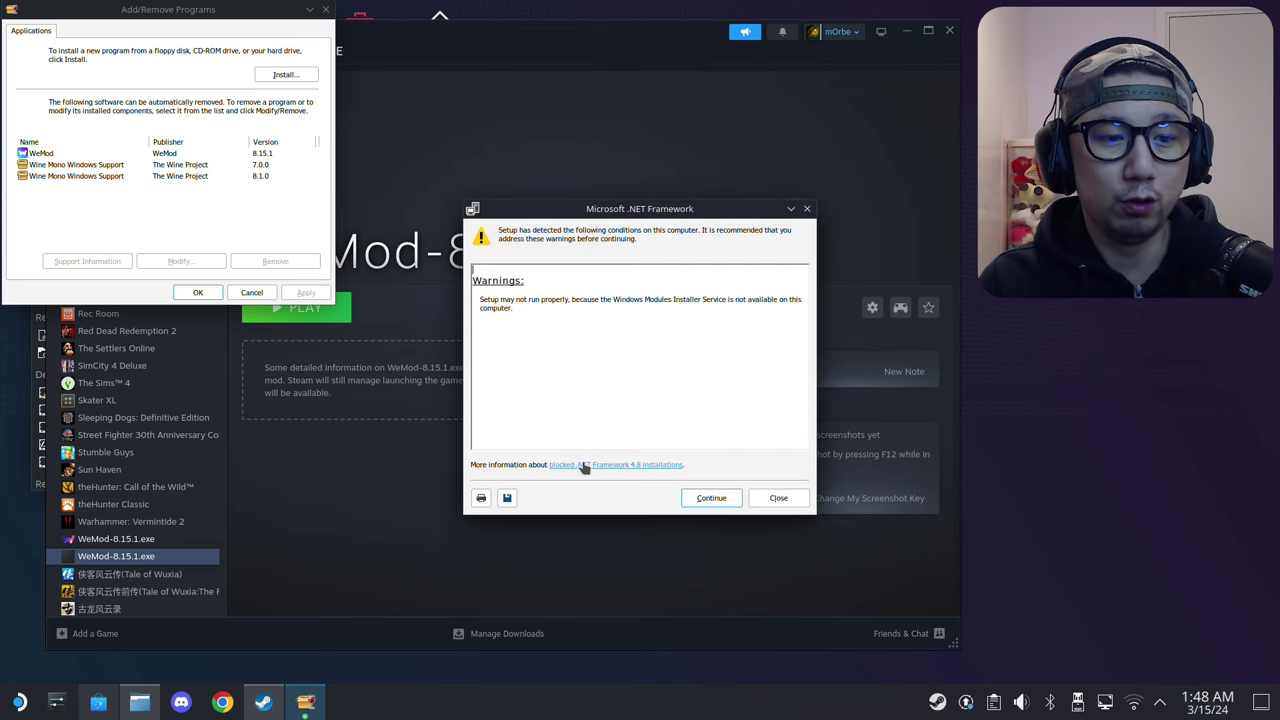
# Step: Continue past the warnings, accept the license terms, and install .NET Framework 4.8
pyautogui.click(703, 505)
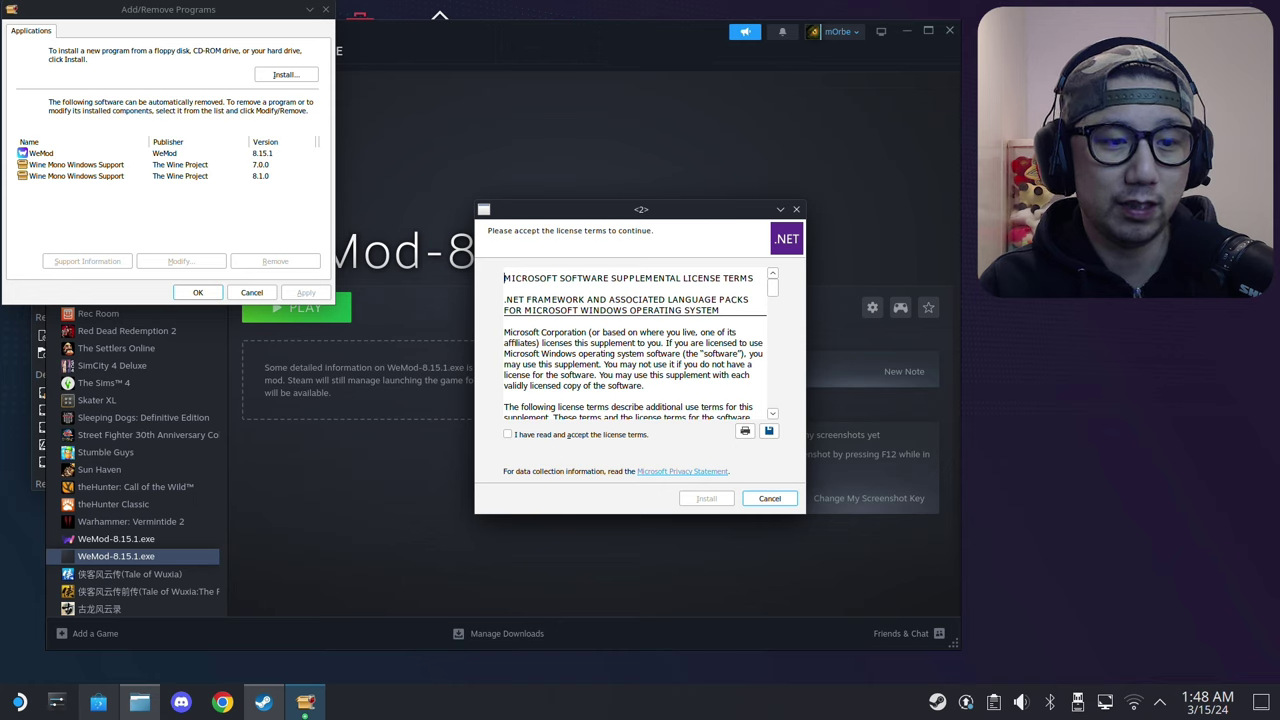
pyautogui.click(572, 435)
pyautogui.click(703, 498)
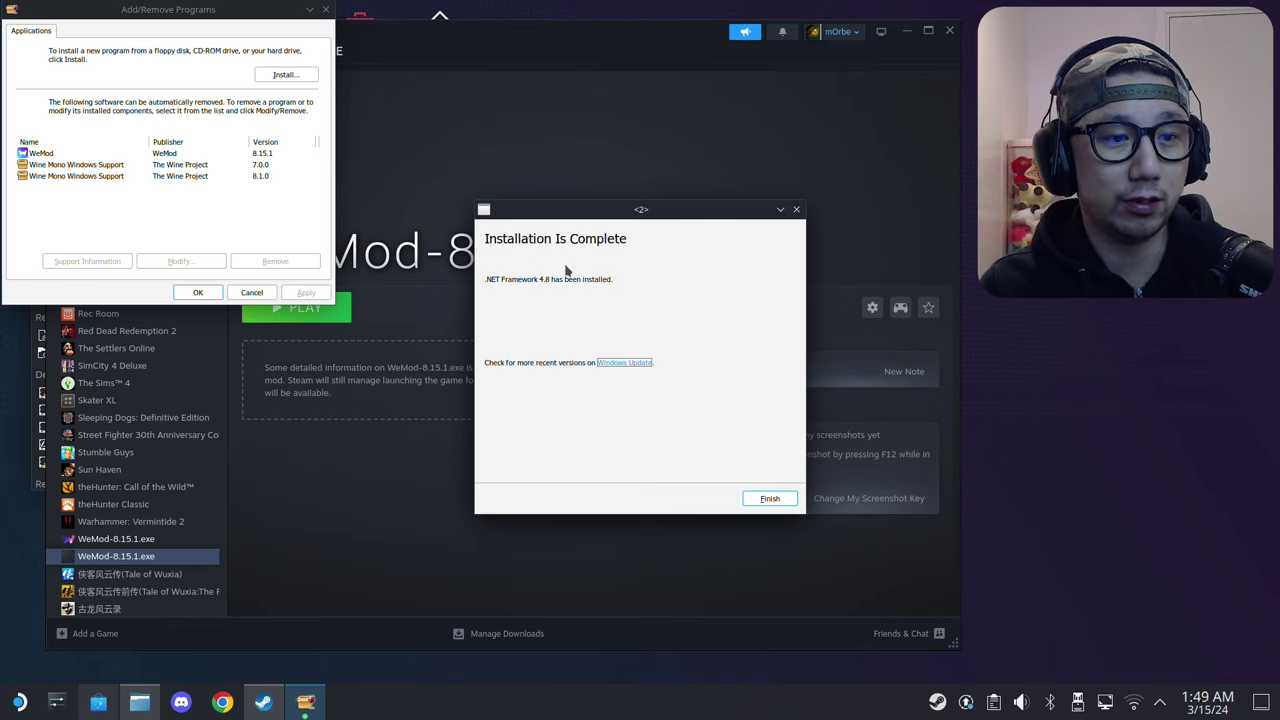
# Step: Close the .NET installer, Add/Remove Programs and Winetricks, then play WeMod-8.15.1.exe in Steam
pyautogui.click(789, 506)
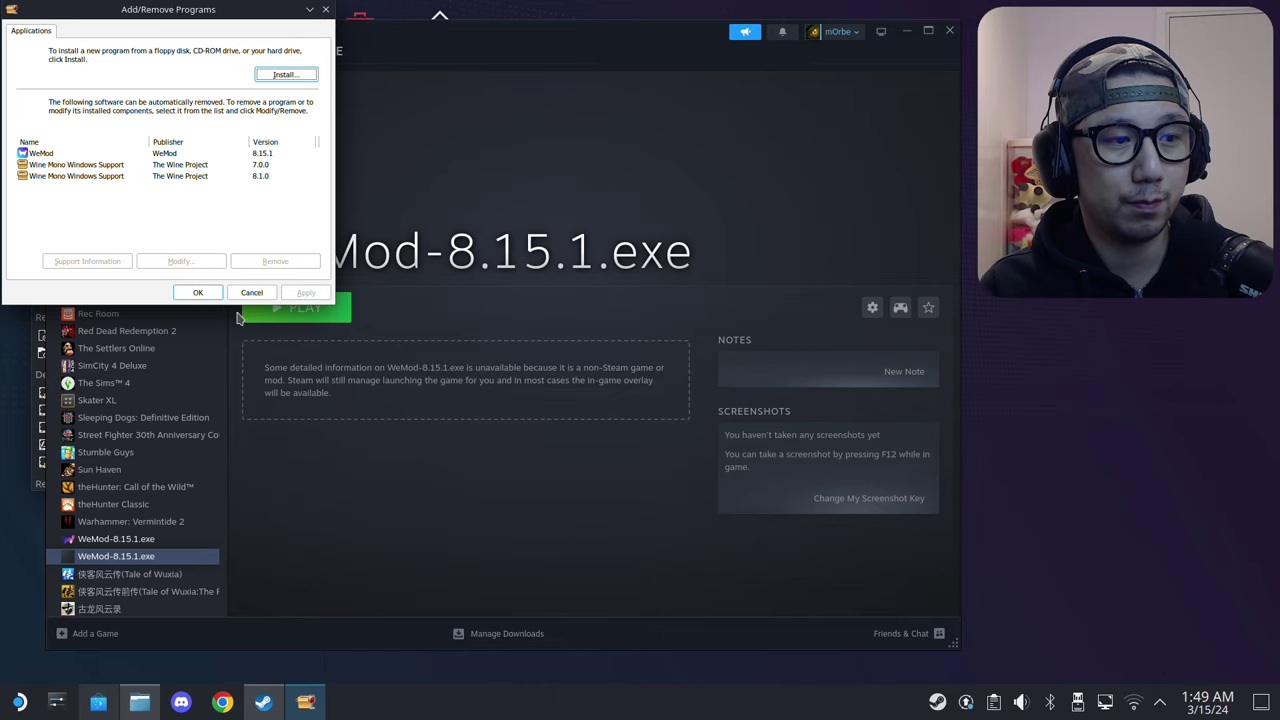
pyautogui.click(198, 292)
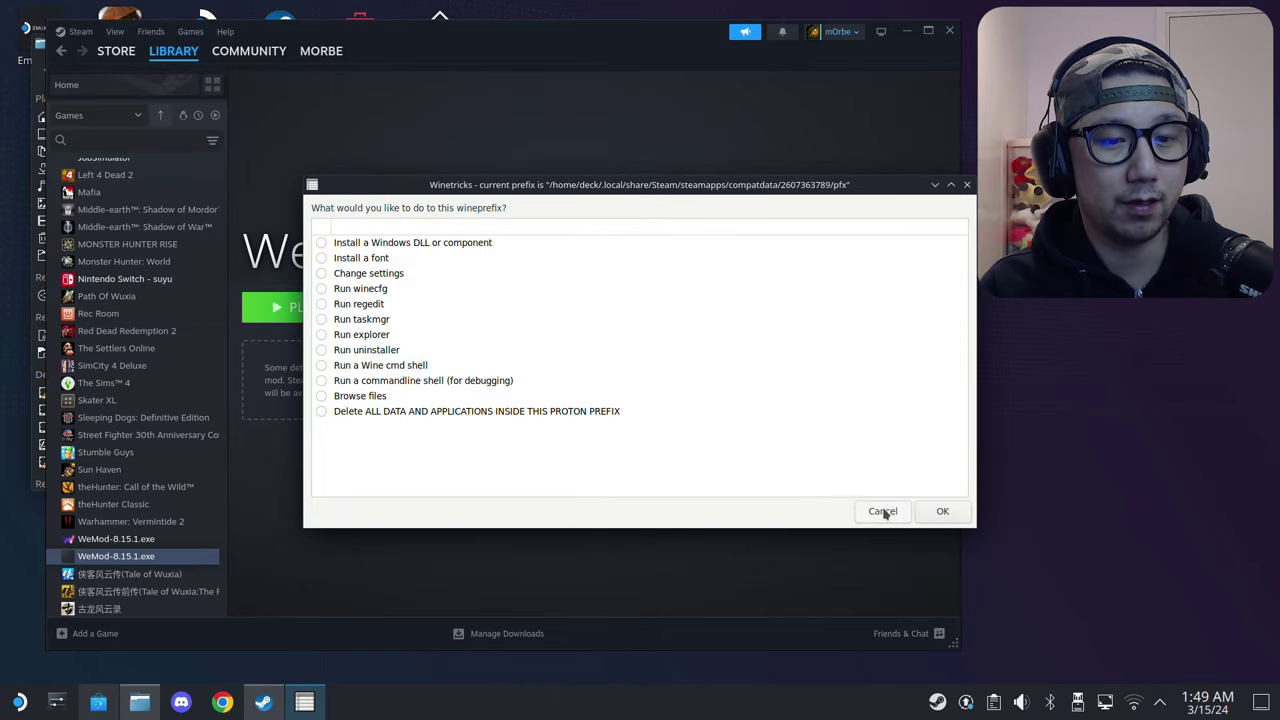
pyautogui.click(931, 511)
pyautogui.click(960, 519)
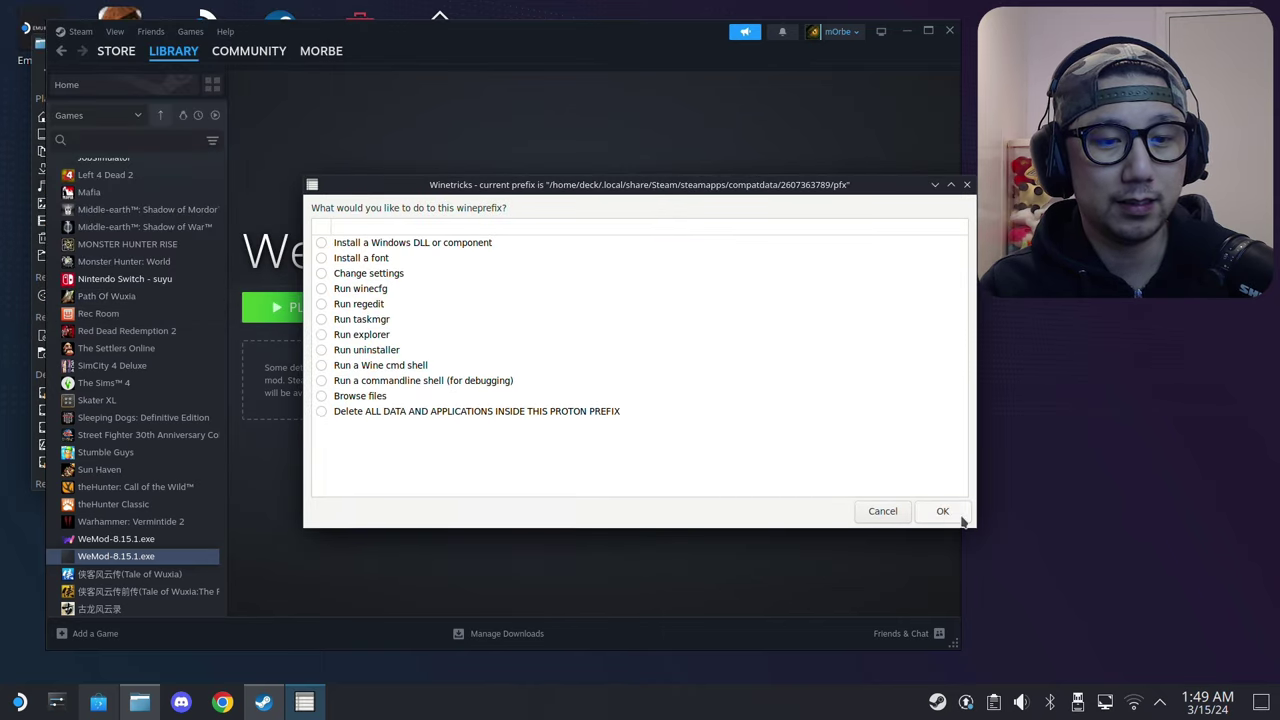
pyautogui.click(884, 519)
pyautogui.click(884, 513)
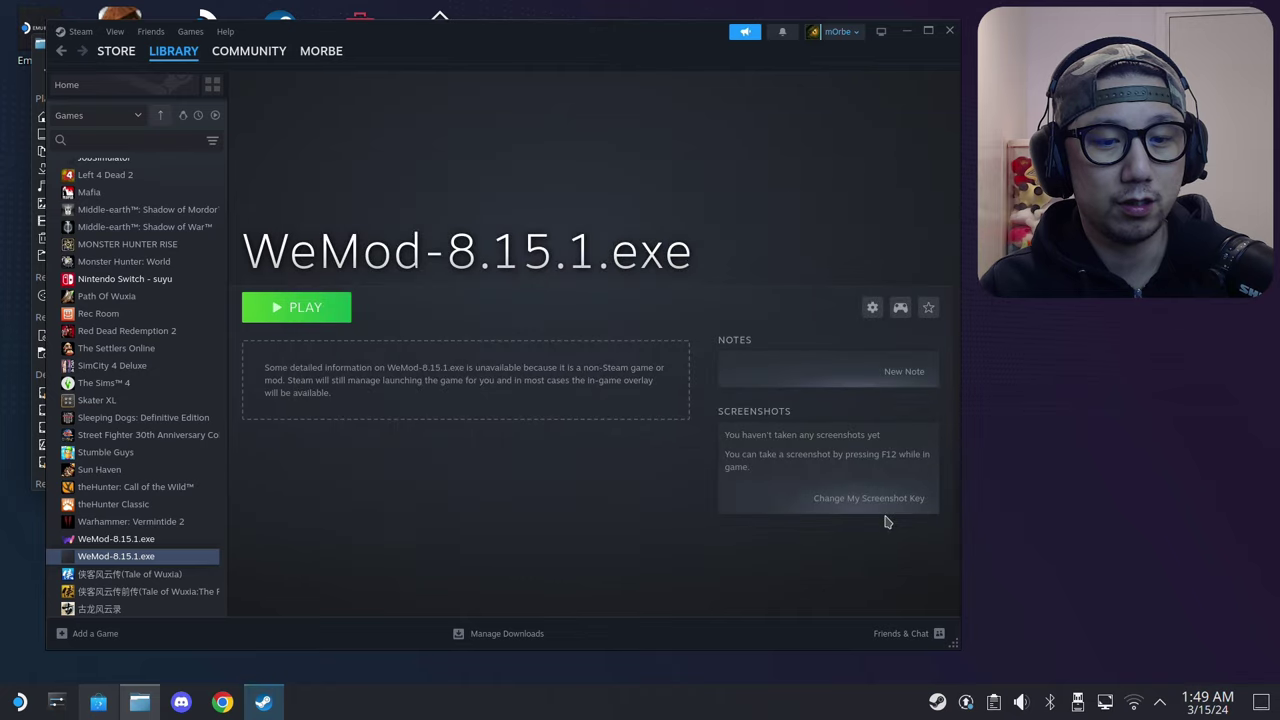
pyautogui.click(322, 312)
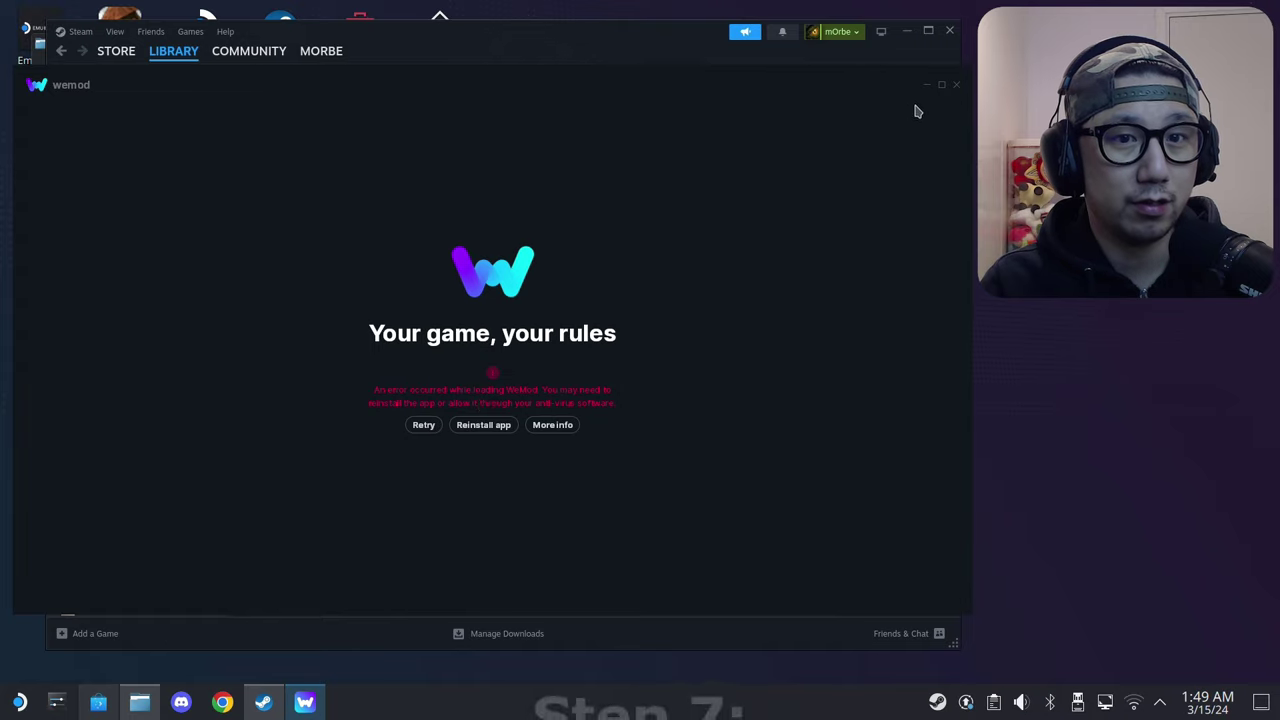
# Step: Close the WeMod error window and switch the shortcut's compatibility tool to Proton Experimental
pyautogui.click(956, 88)
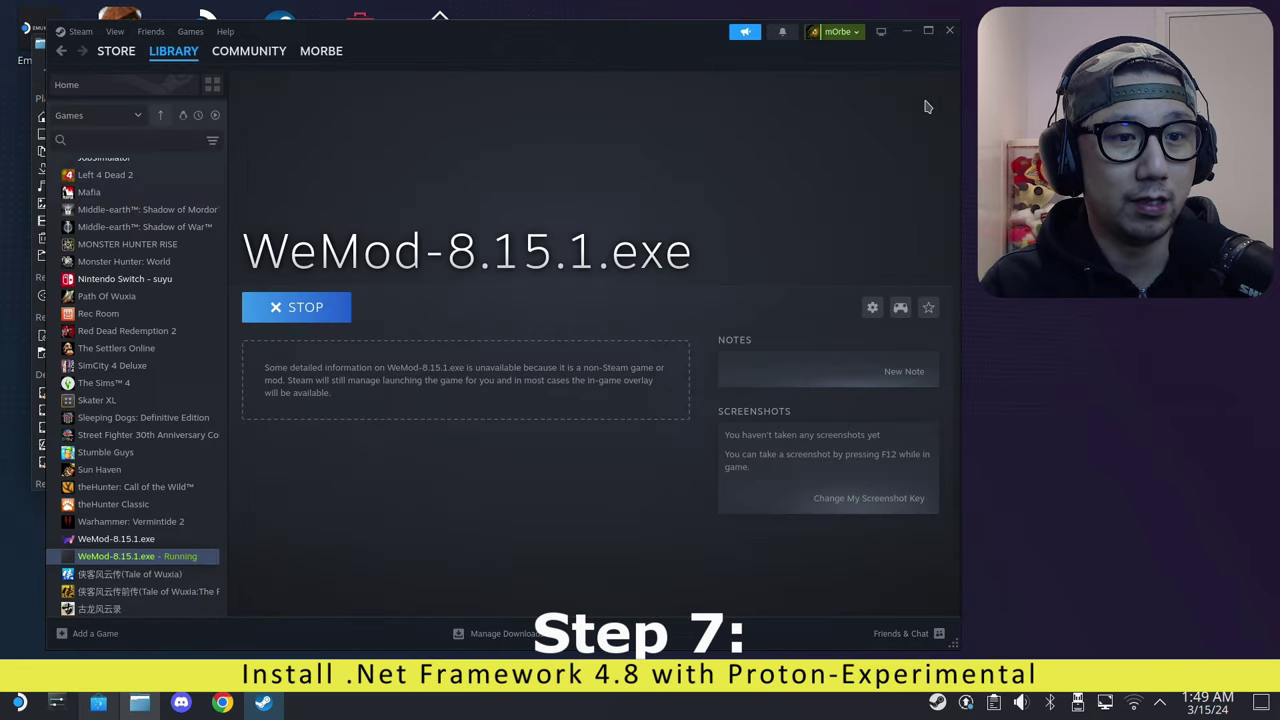
pyautogui.click(872, 310)
pyautogui.click(897, 400)
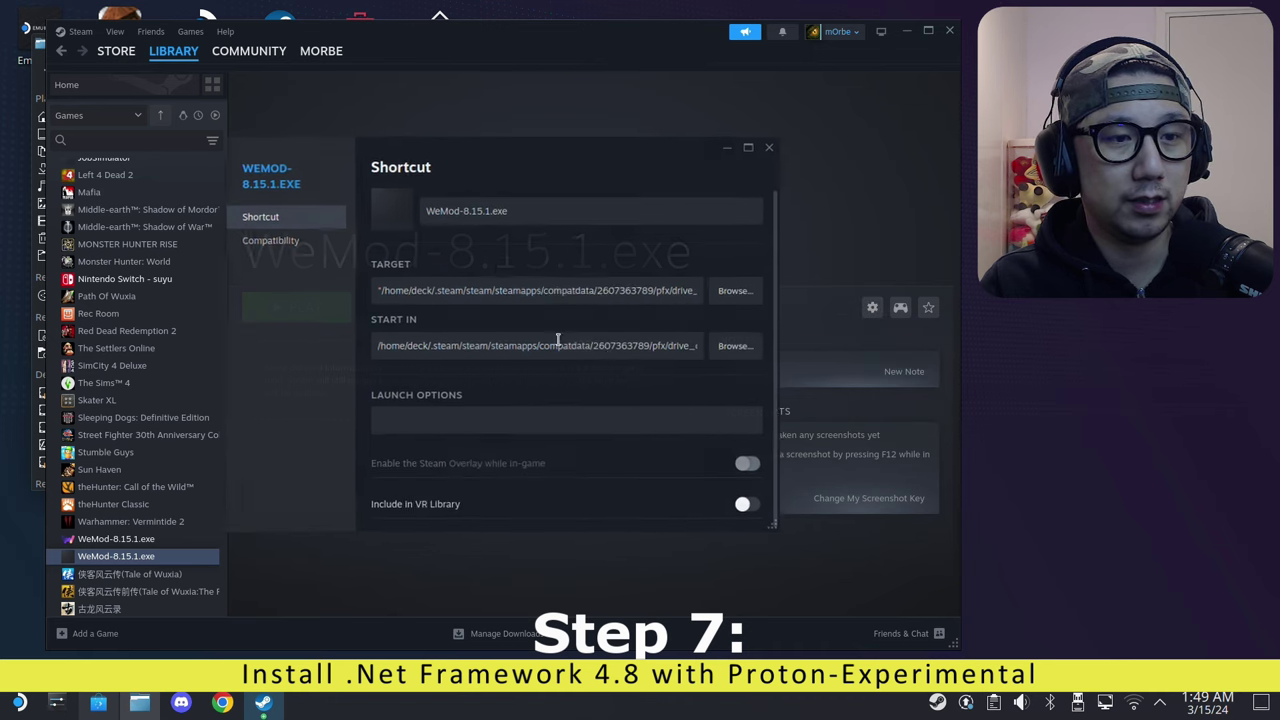
pyautogui.click(345, 245)
pyautogui.click(380, 238)
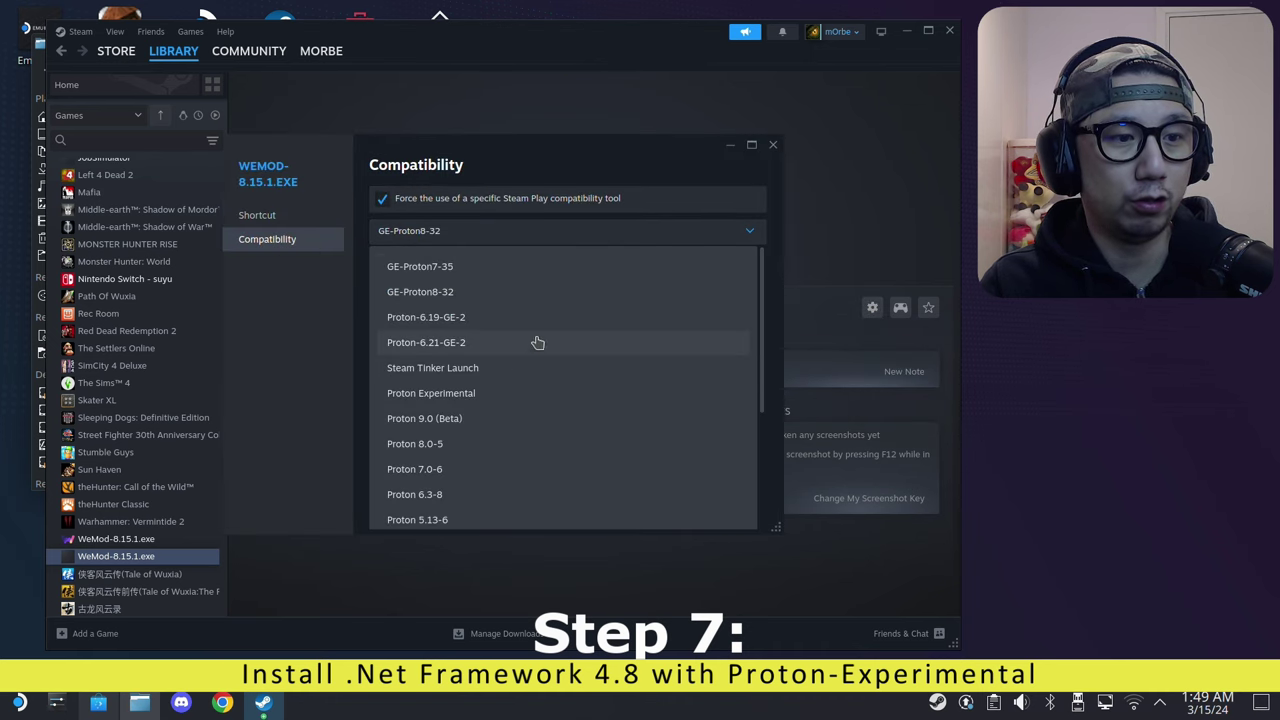
pyautogui.click(506, 397)
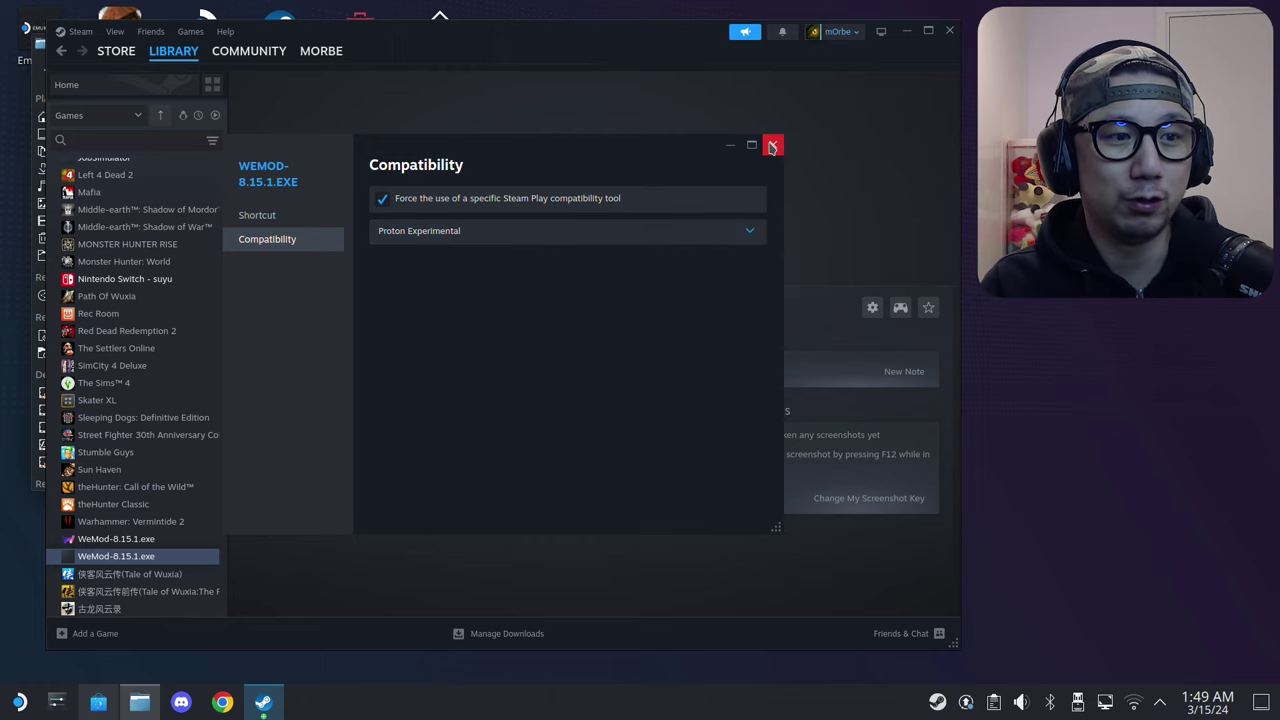
pyautogui.click(772, 146)
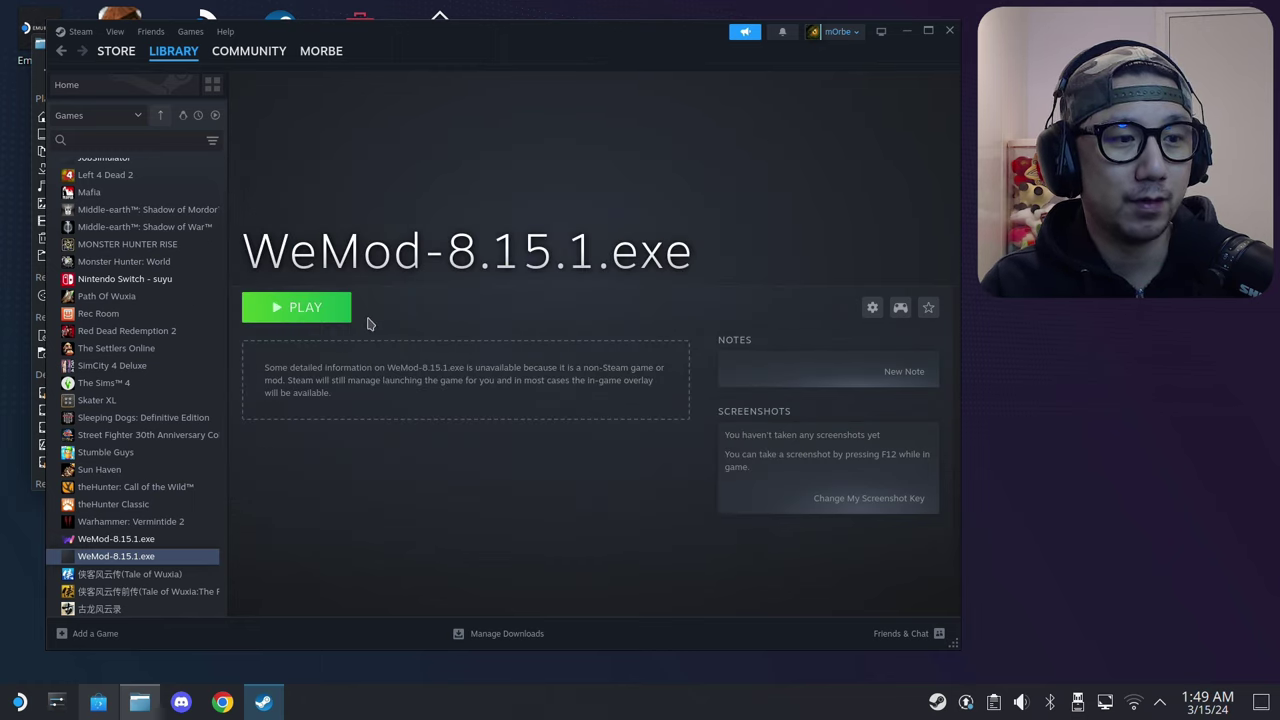
pyautogui.press('super')
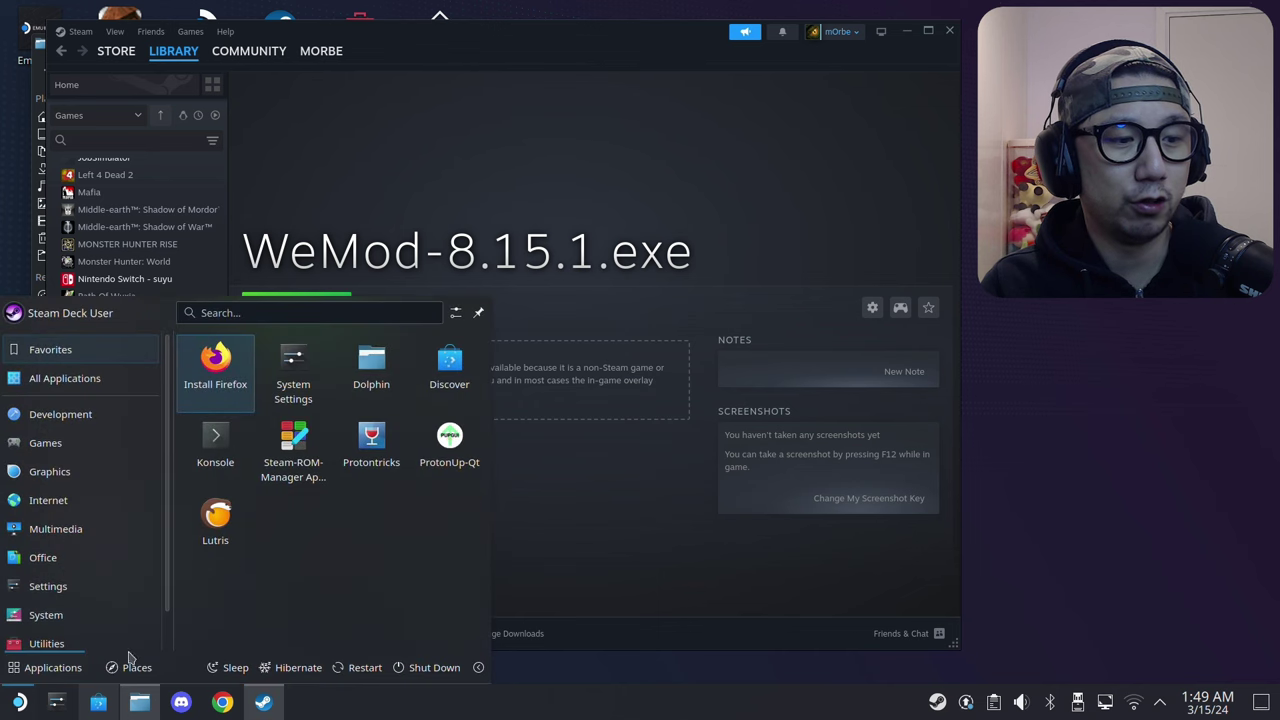
pyautogui.click(362, 462)
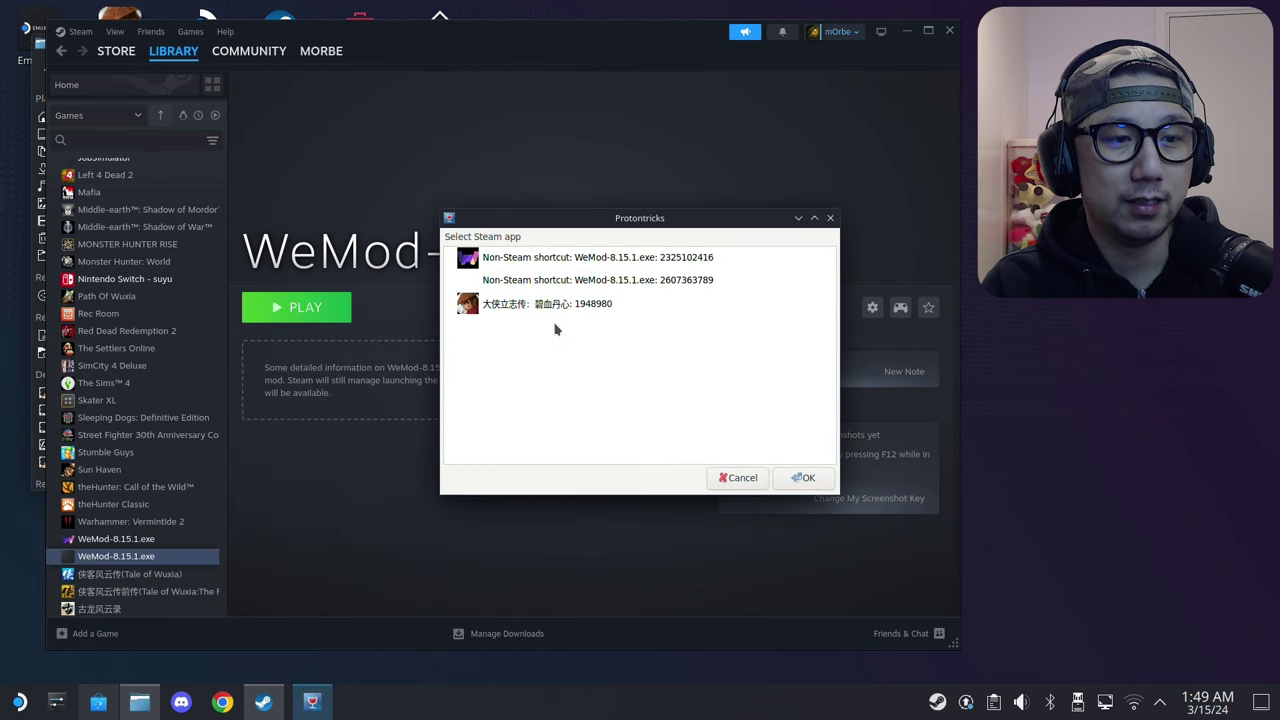
pyautogui.doubleClick(580, 280)
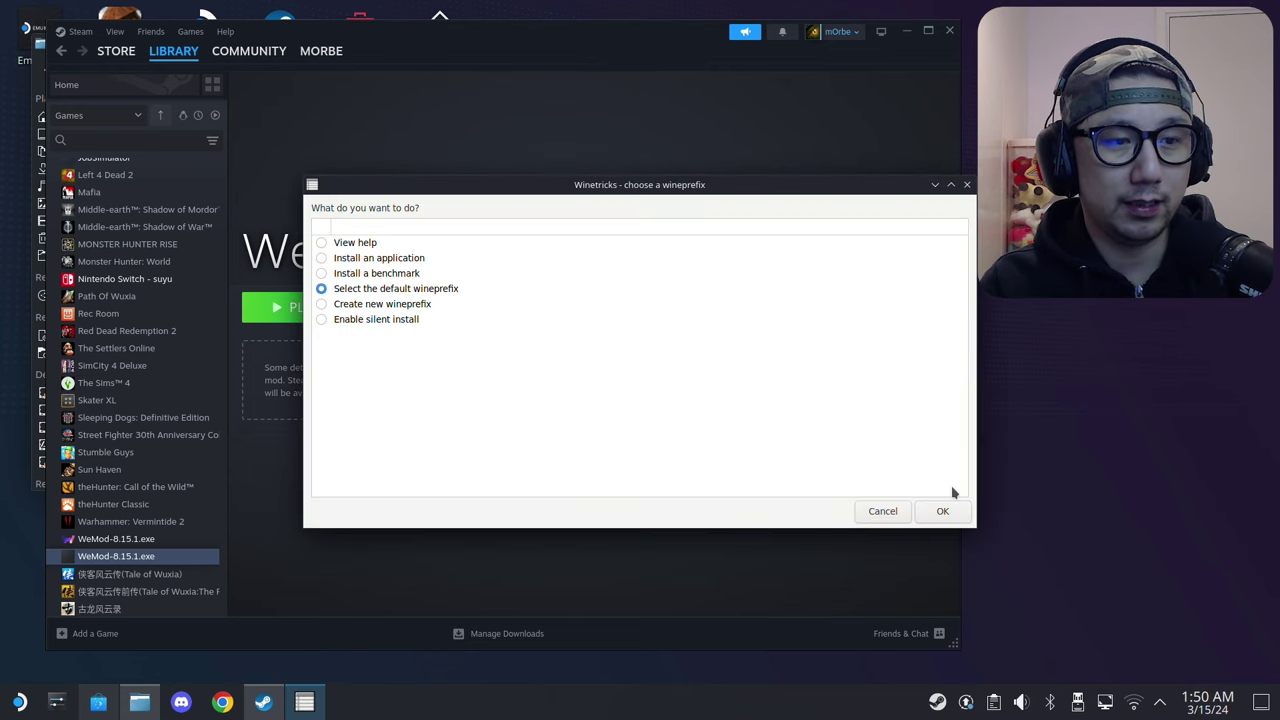
pyautogui.click(942, 511)
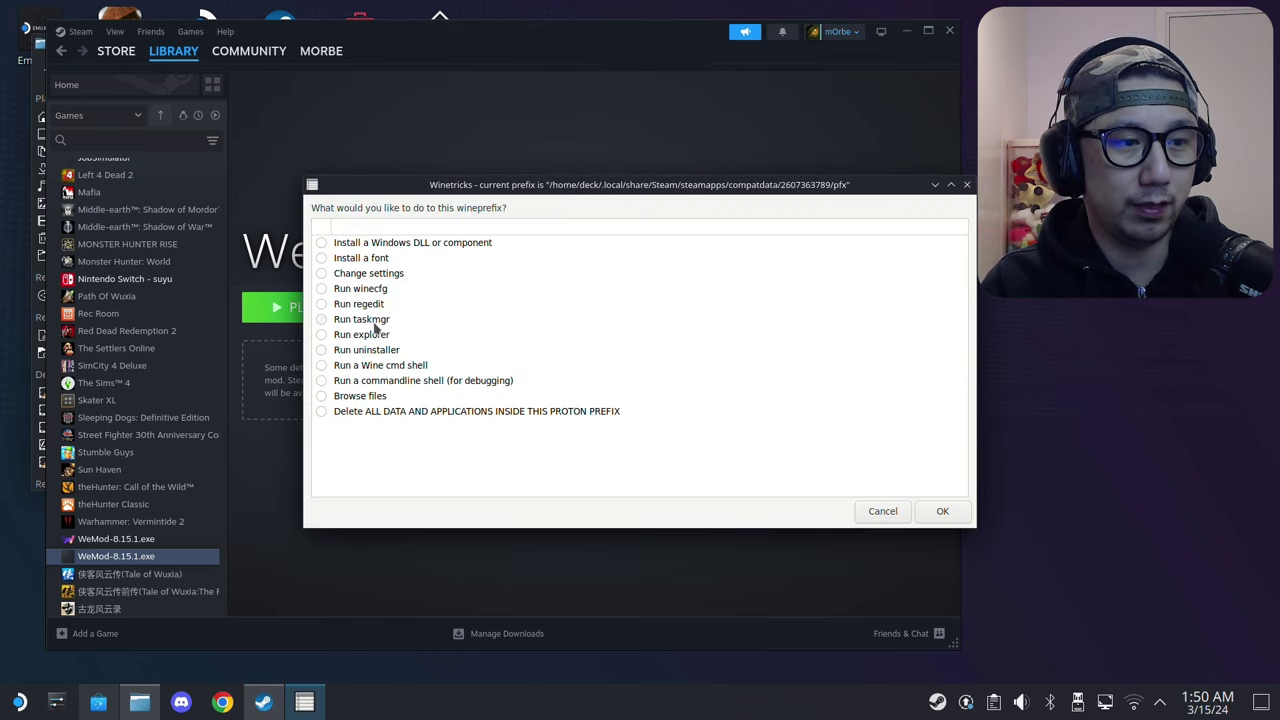
pyautogui.click(362, 352)
# Step: Select Microsoft .NET Framework 4.8 and run its Modify/Remove wizard's Remove option through to Finish
pyautogui.click(942, 511)
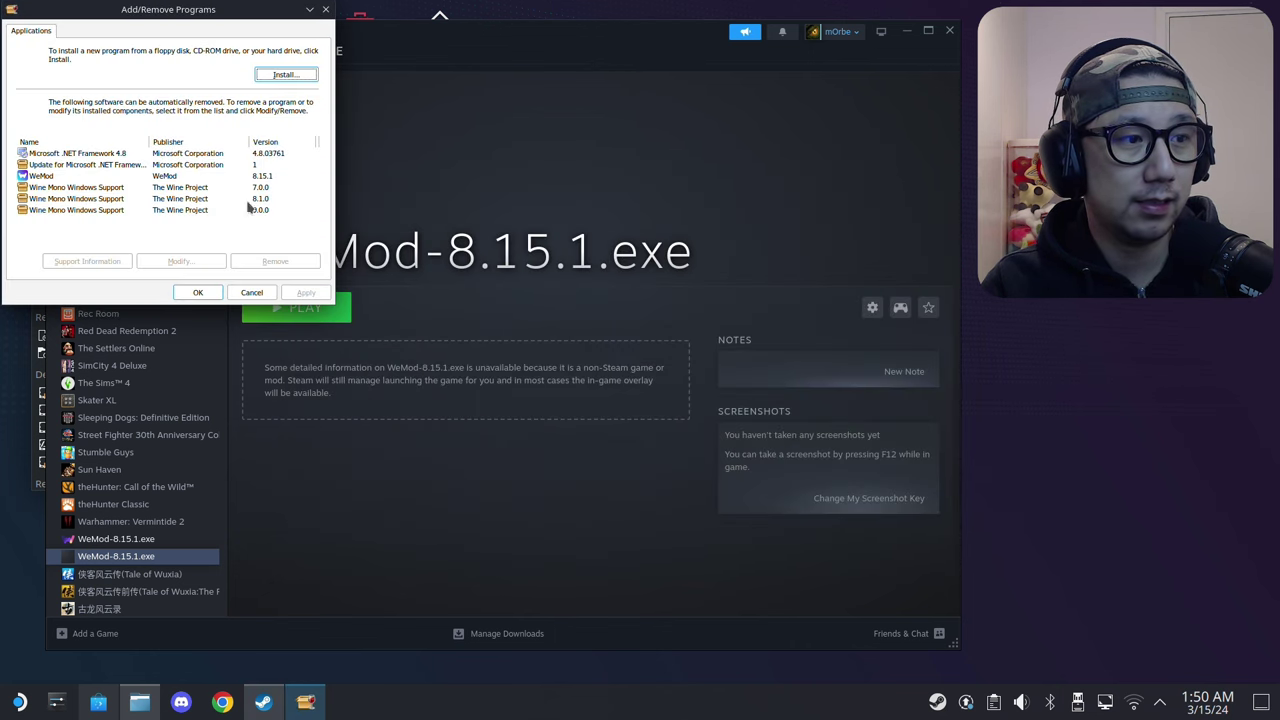
pyautogui.click(94, 155)
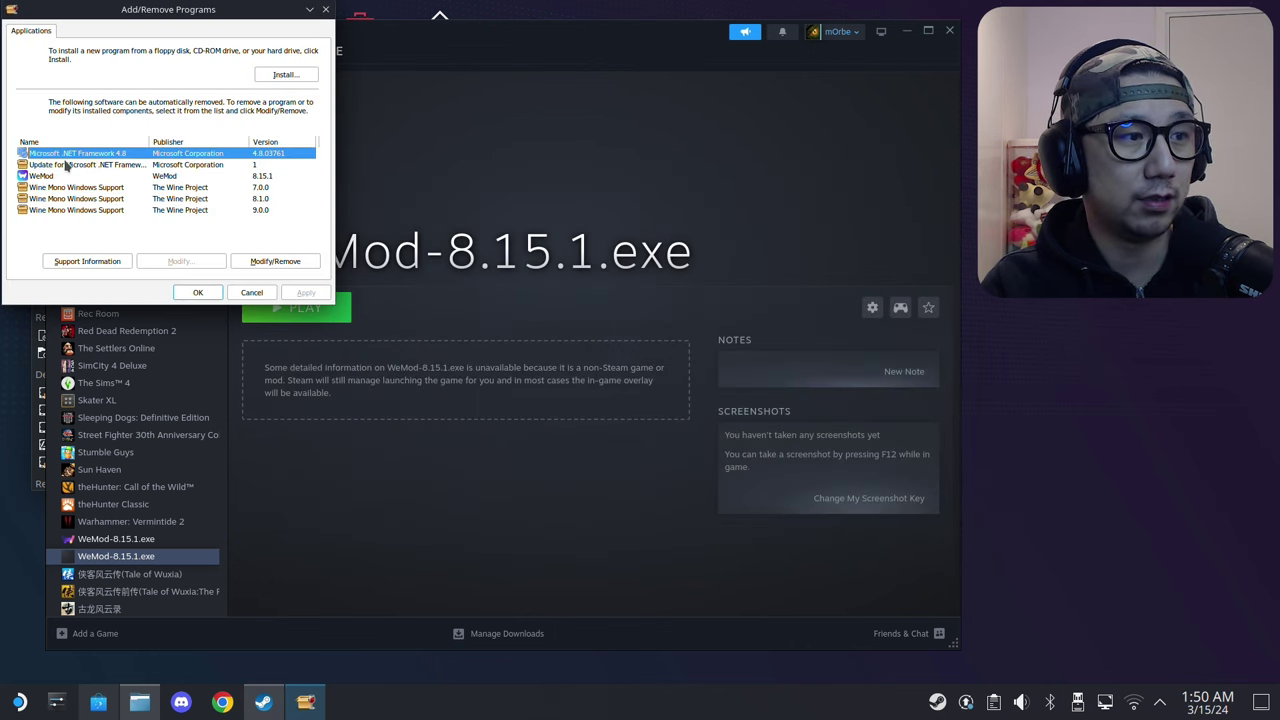
pyautogui.click(270, 262)
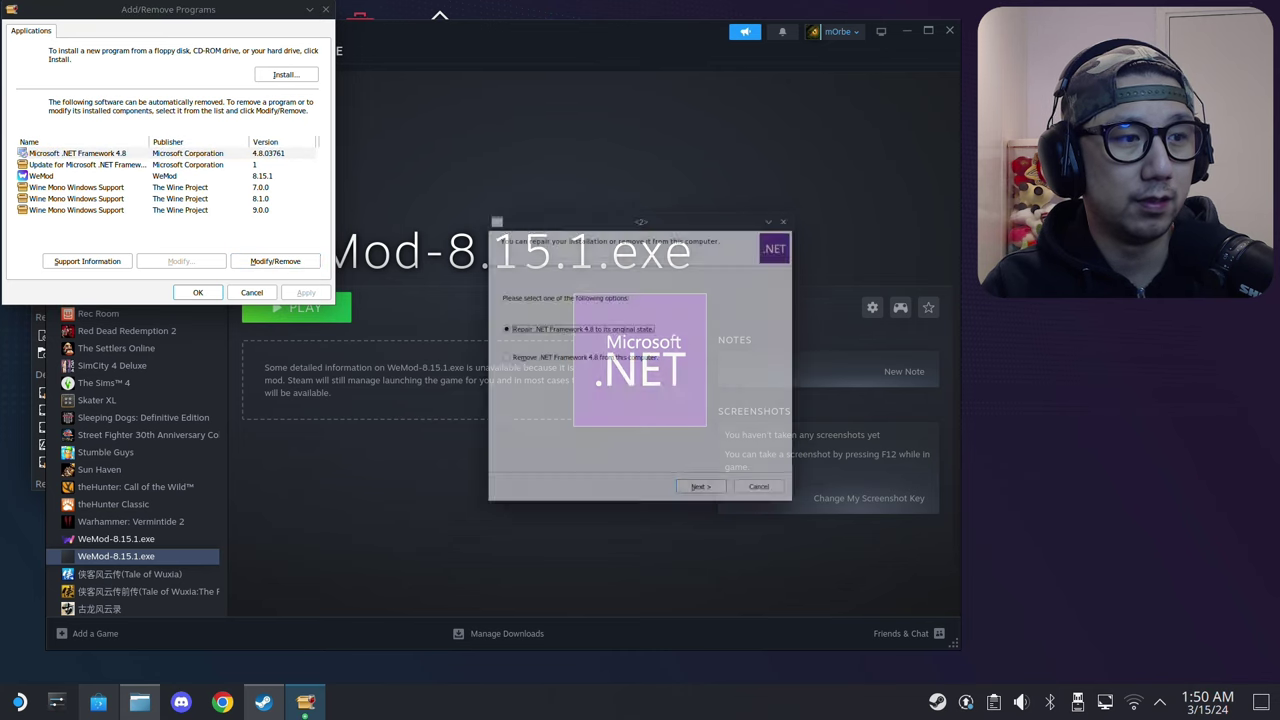
pyautogui.click(568, 358)
pyautogui.click(700, 500)
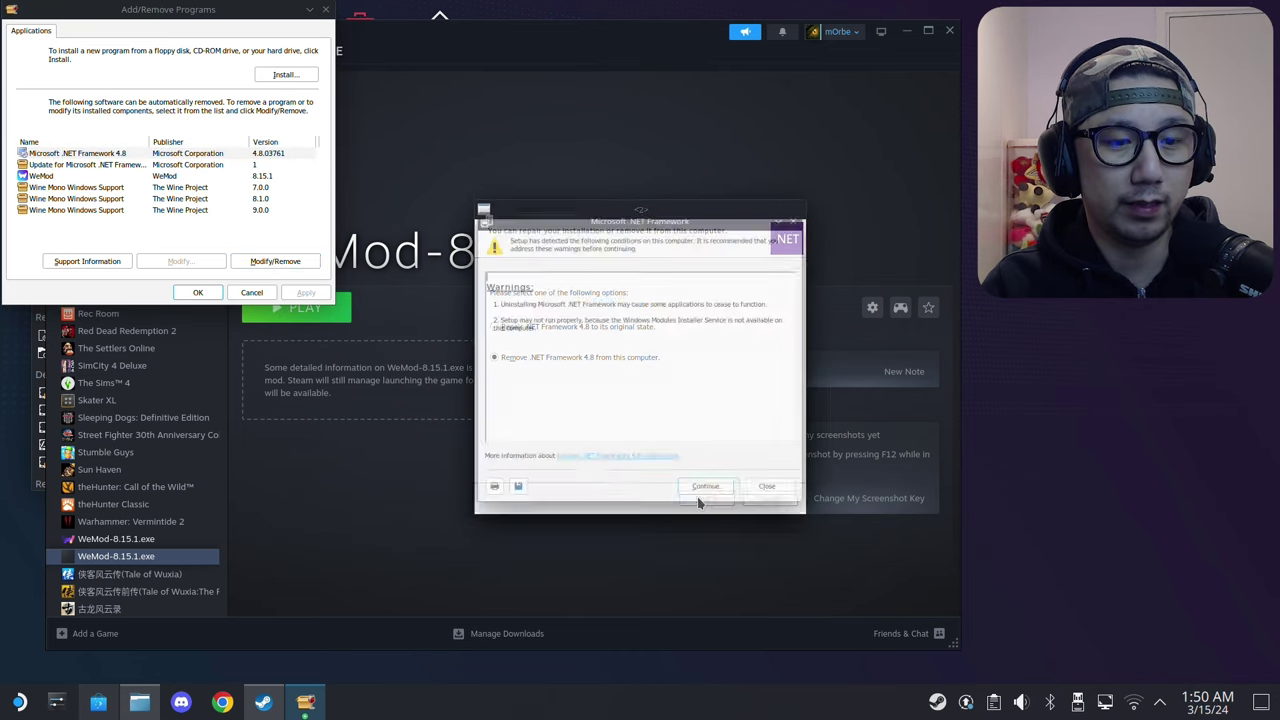
pyautogui.click(718, 502)
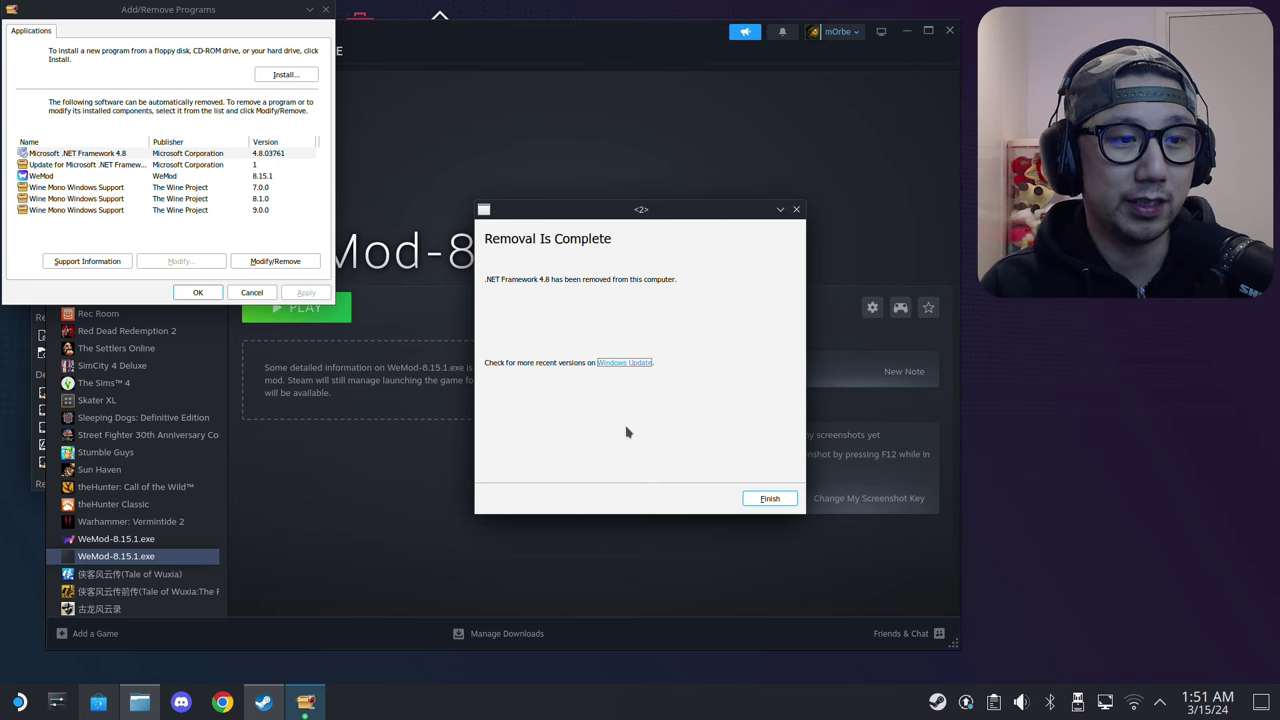
pyautogui.click(770, 498)
# Step: Run ndp48-x86-x64-allos-enu.exe from Downloads via the Install browser, continuing past setup warnings
pyautogui.click(287, 75)
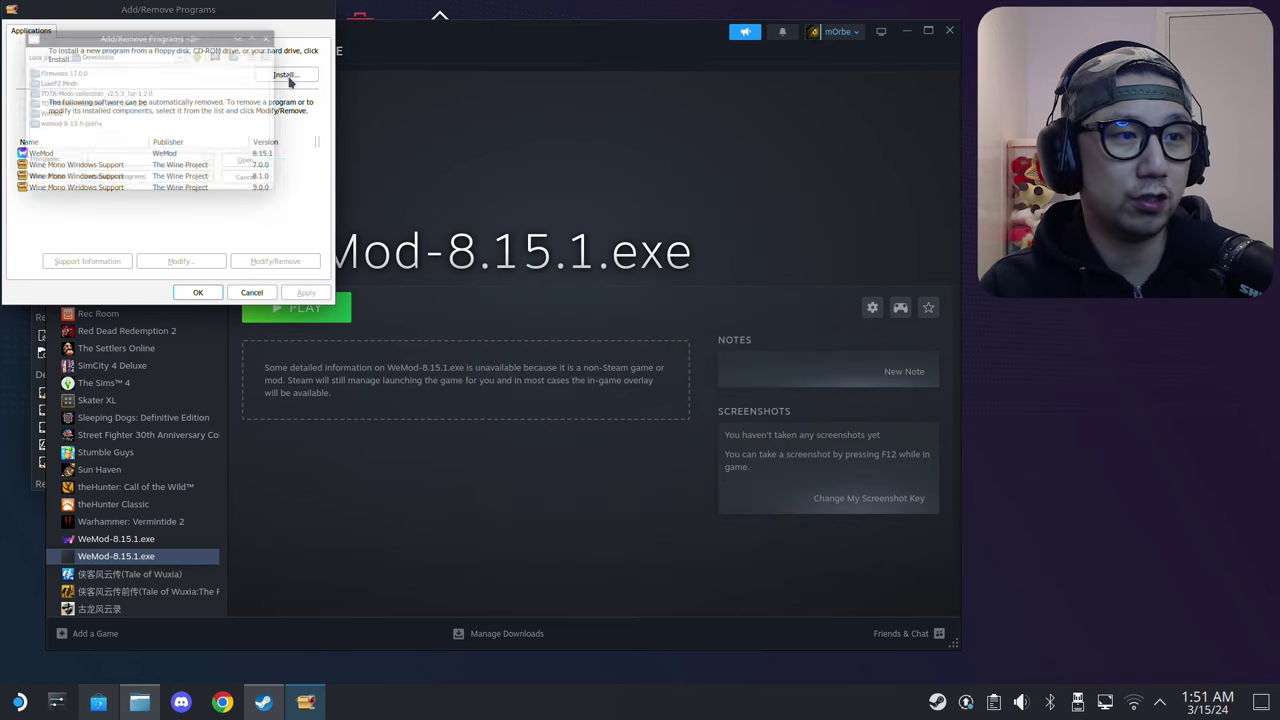
pyautogui.click(112, 185)
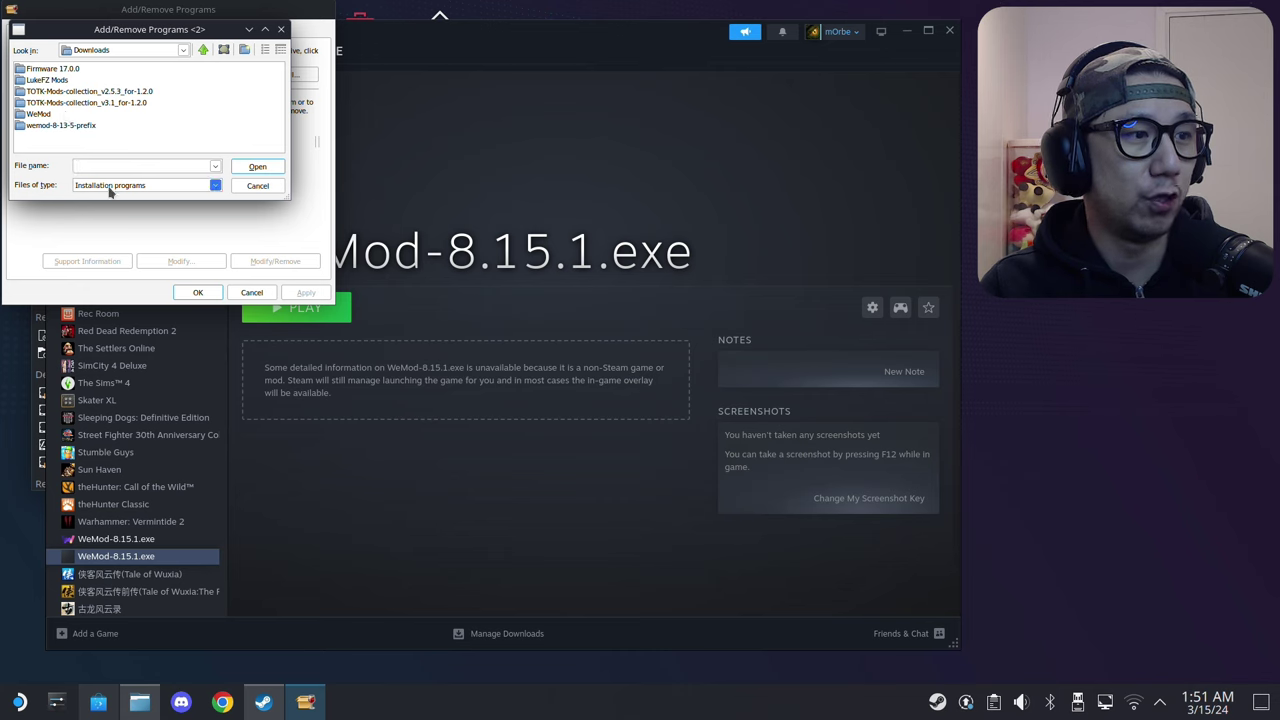
pyautogui.click(105, 201)
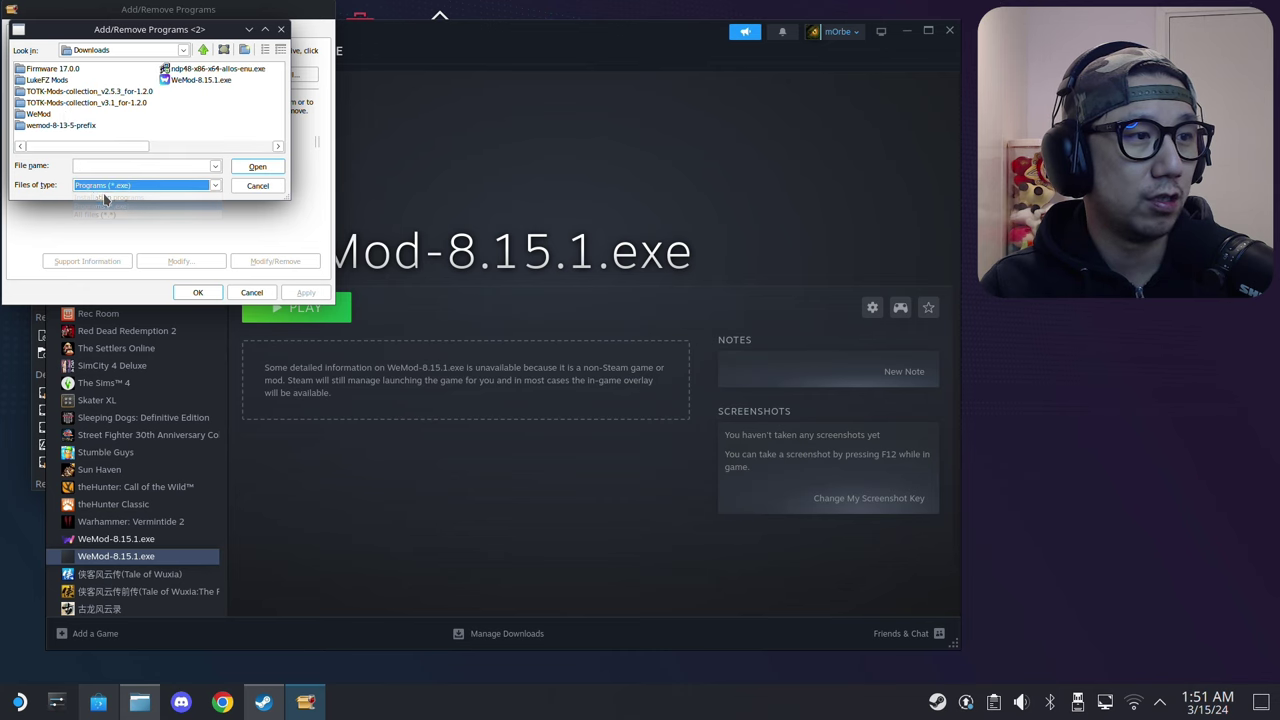
pyautogui.doubleClick(190, 69)
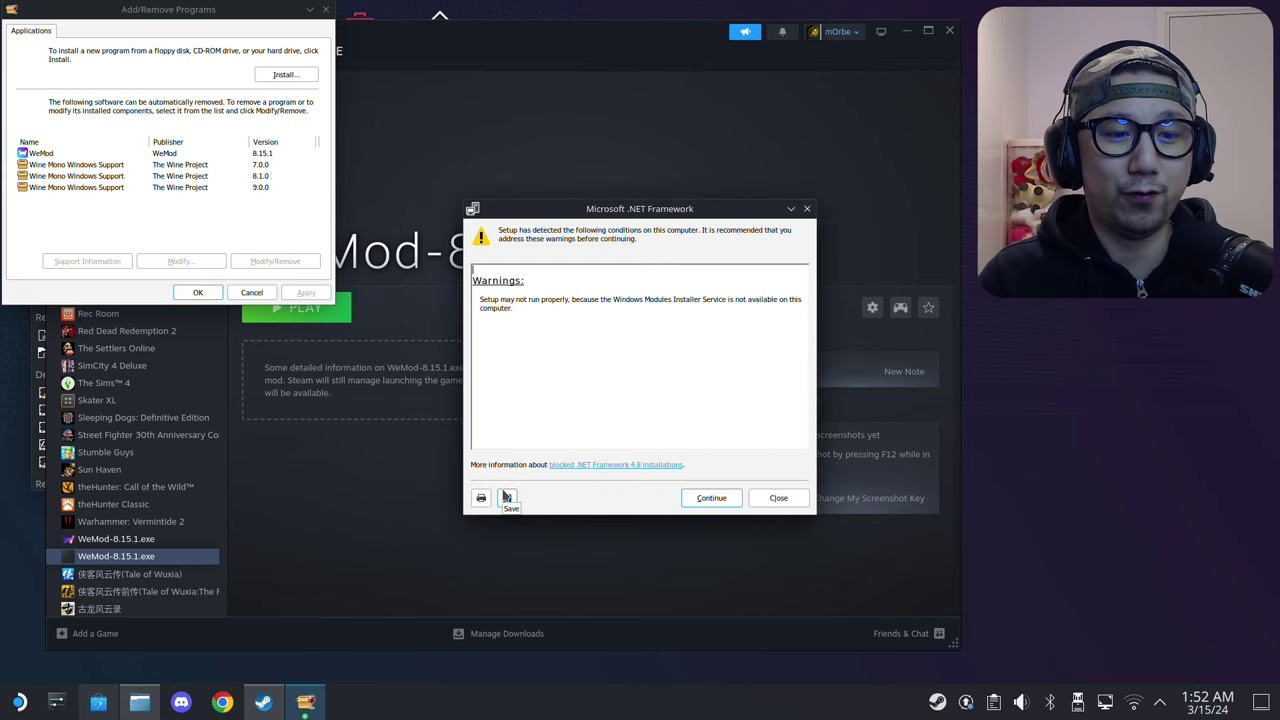
pyautogui.click(711, 498)
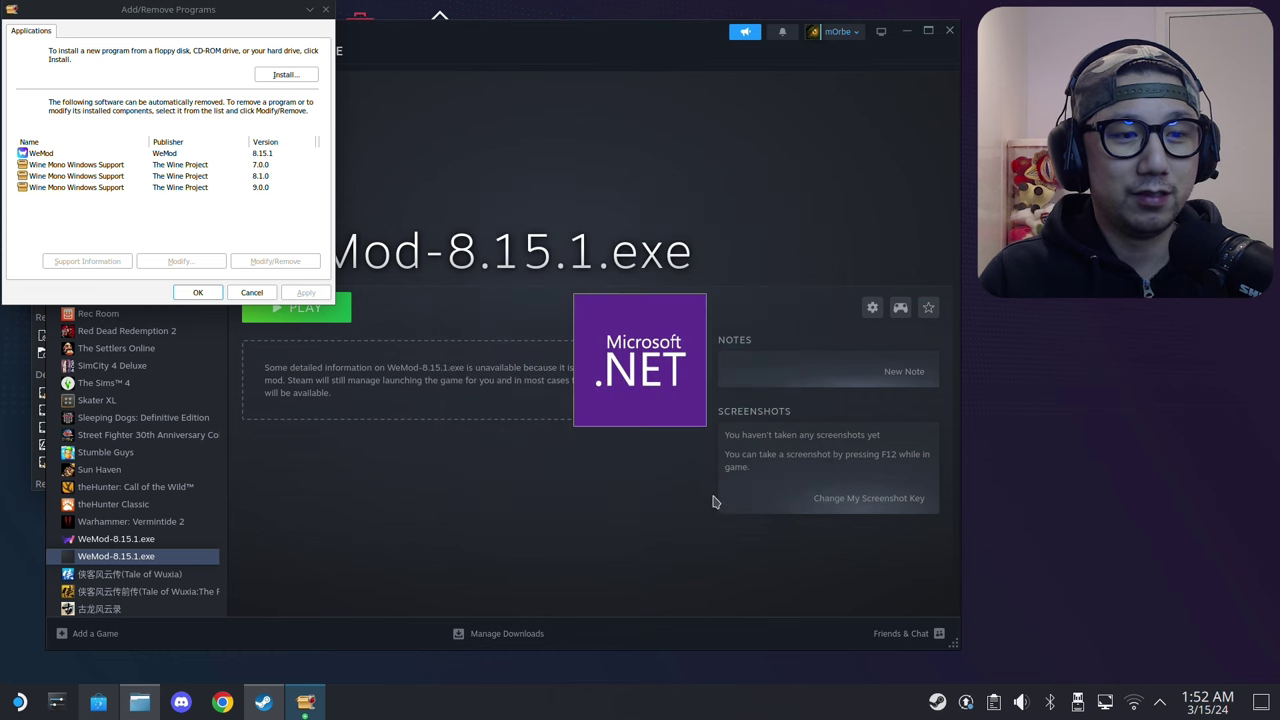
# Step: Accept the license terms, install .NET Framework 4.8, and finish the installer
pyautogui.click(563, 437)
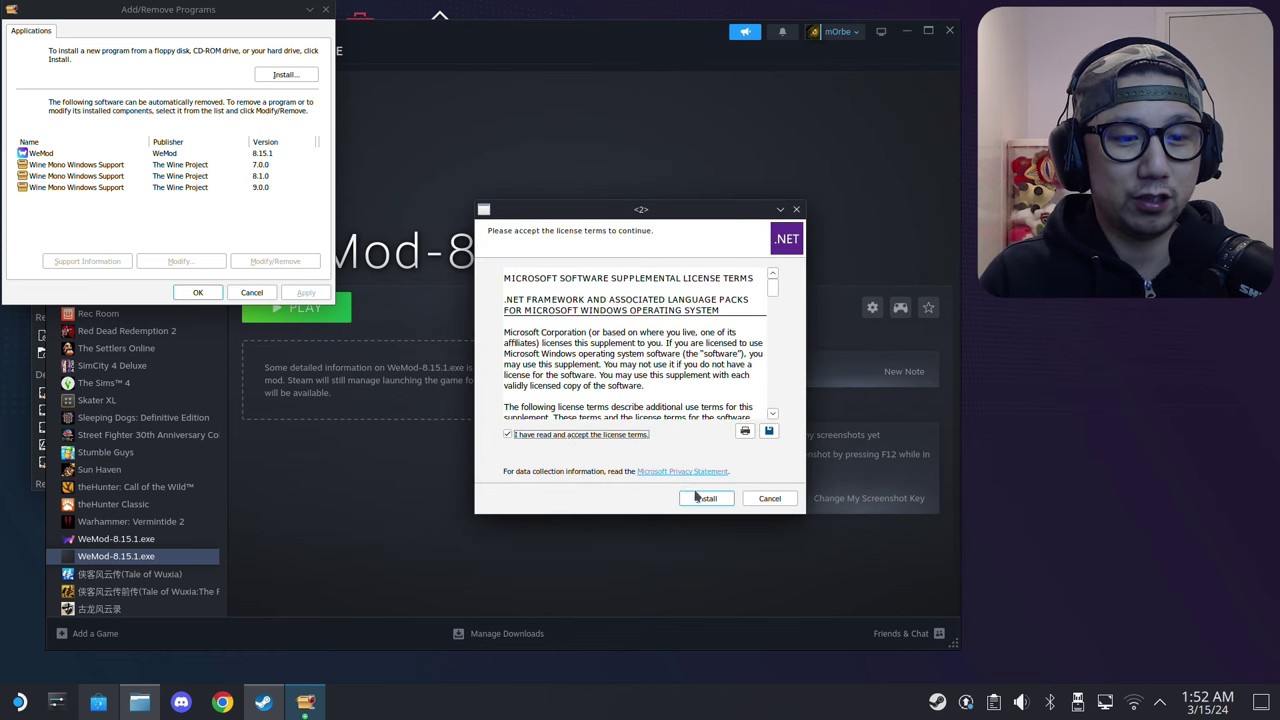
pyautogui.click(704, 498)
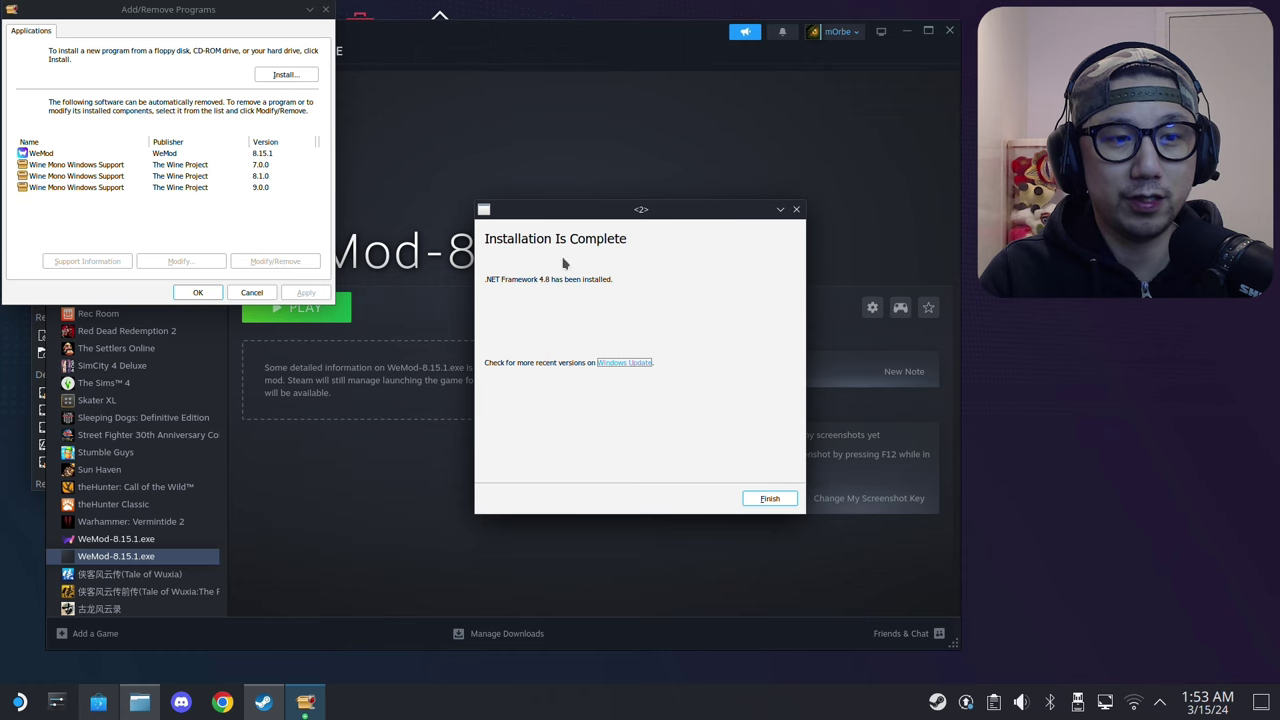
pyautogui.click(772, 499)
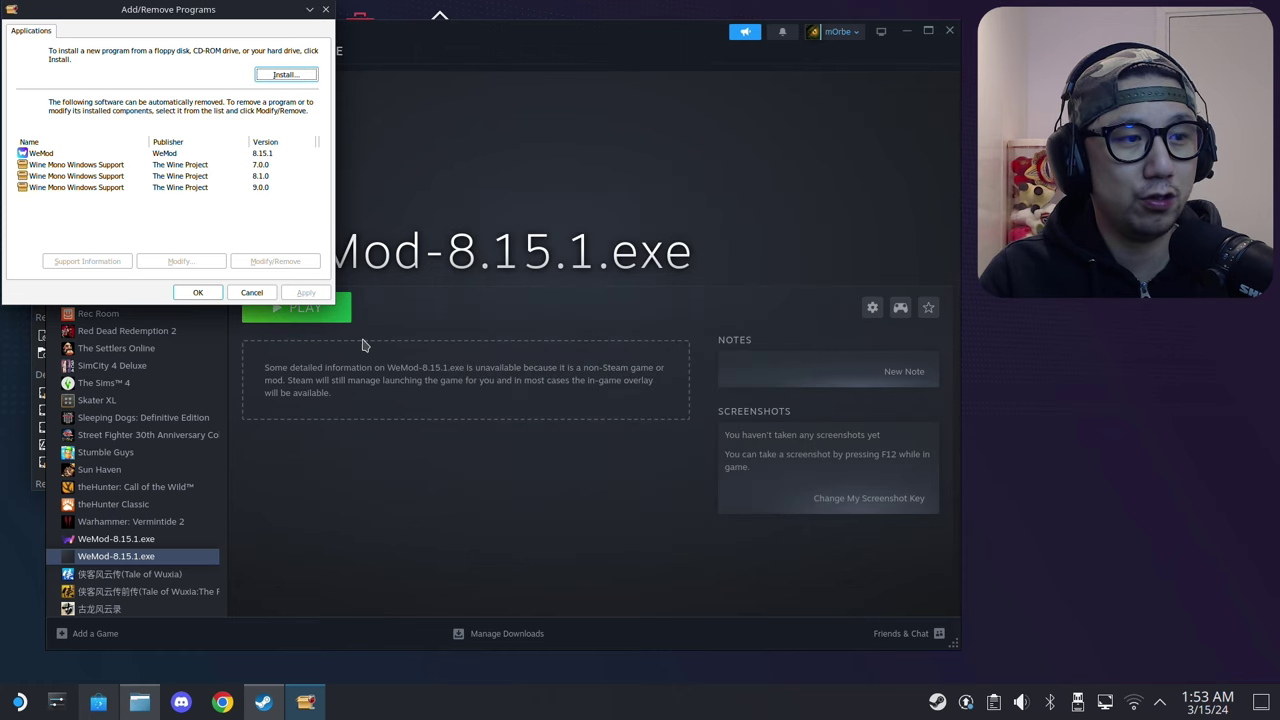
# Step: Close Add/Remove Programs, then set Windows 11 as the Windows version in winecfg and save
pyautogui.click(196, 292)
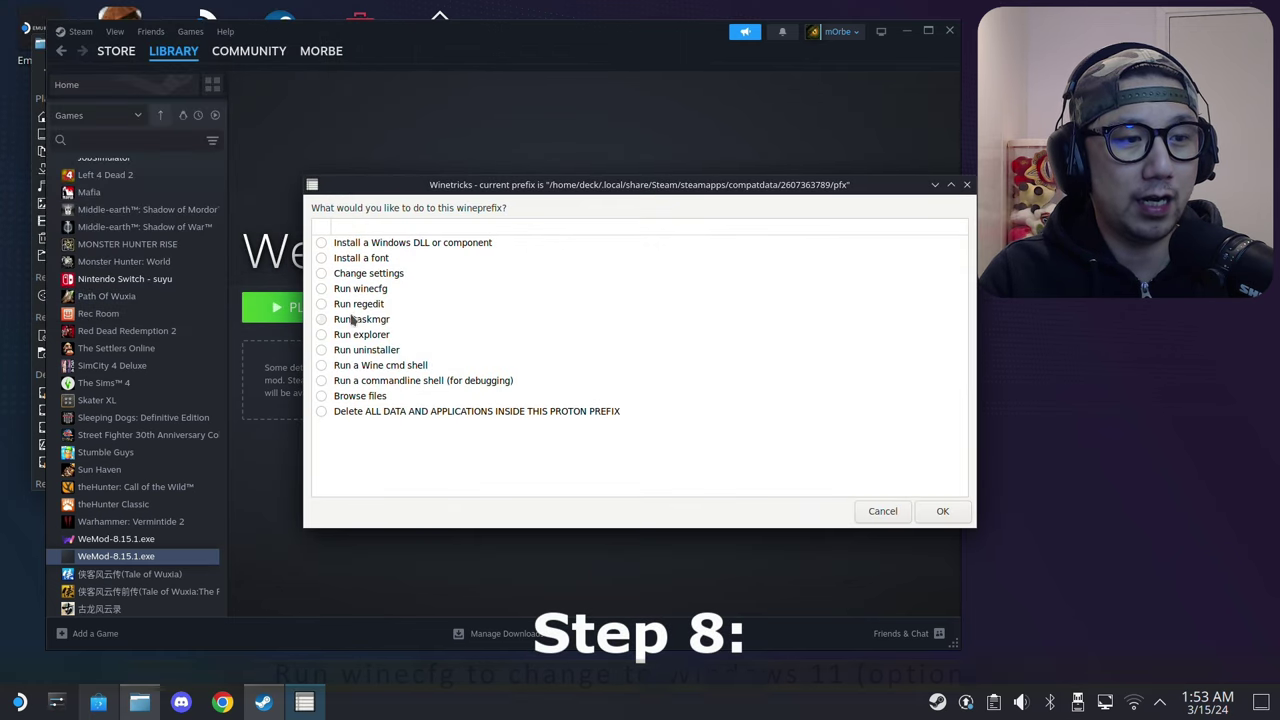
pyautogui.click(322, 289)
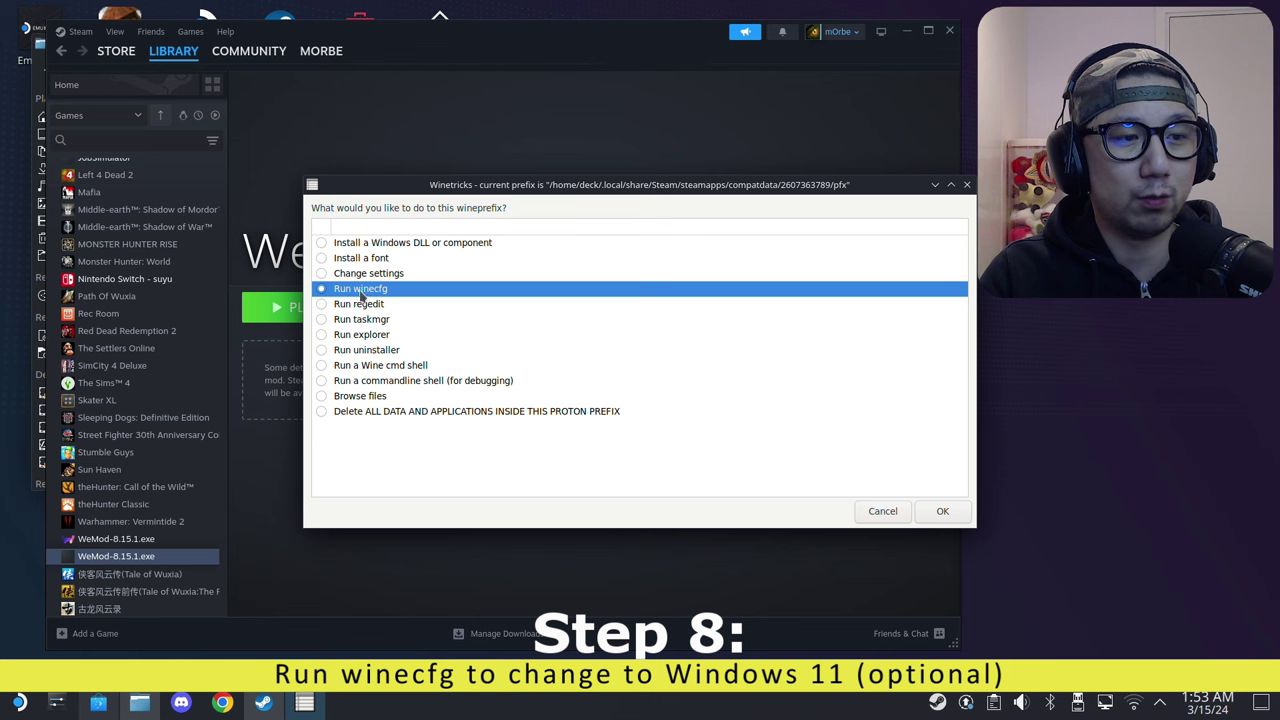
pyautogui.click(943, 511)
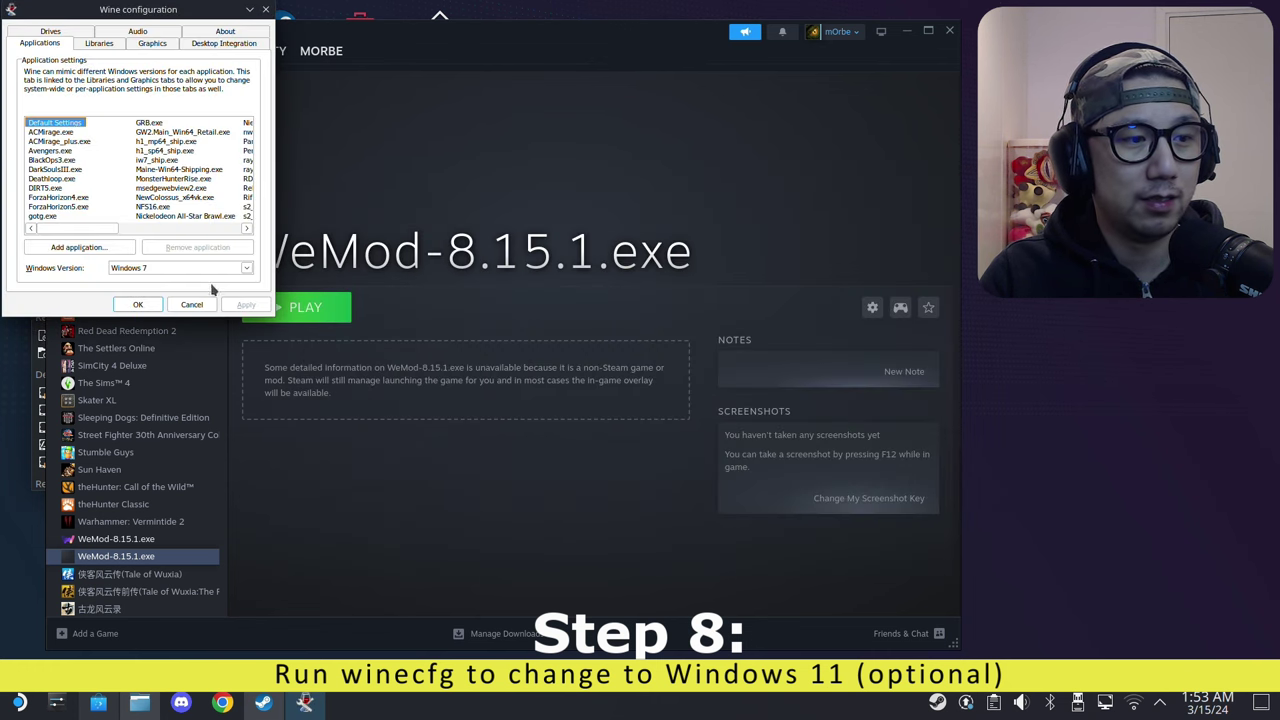
pyautogui.click(198, 270)
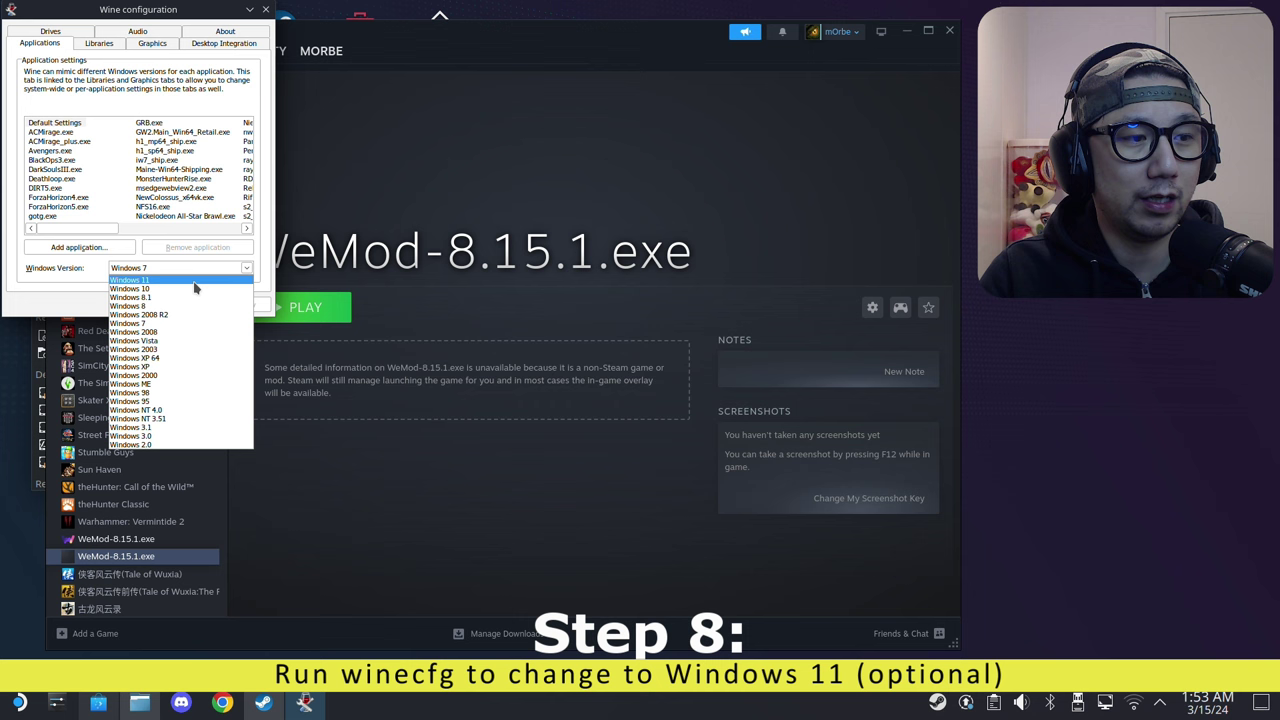
pyautogui.click(185, 282)
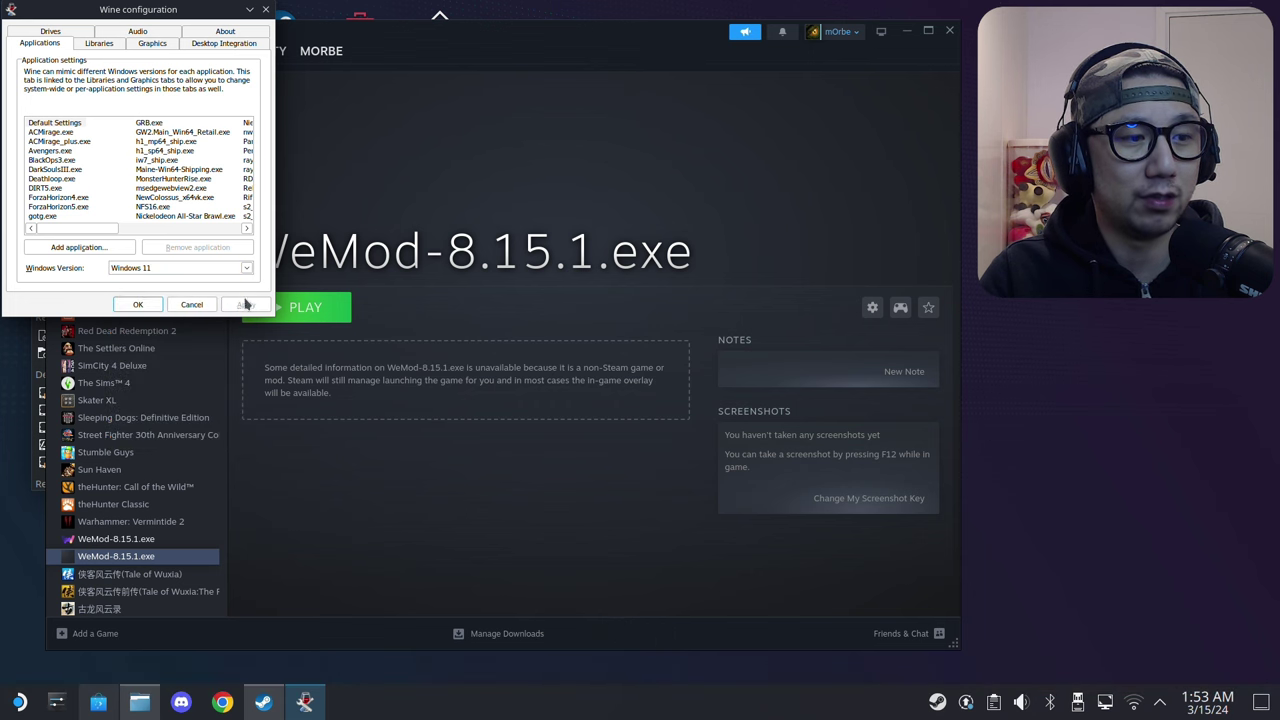
pyautogui.click(138, 304)
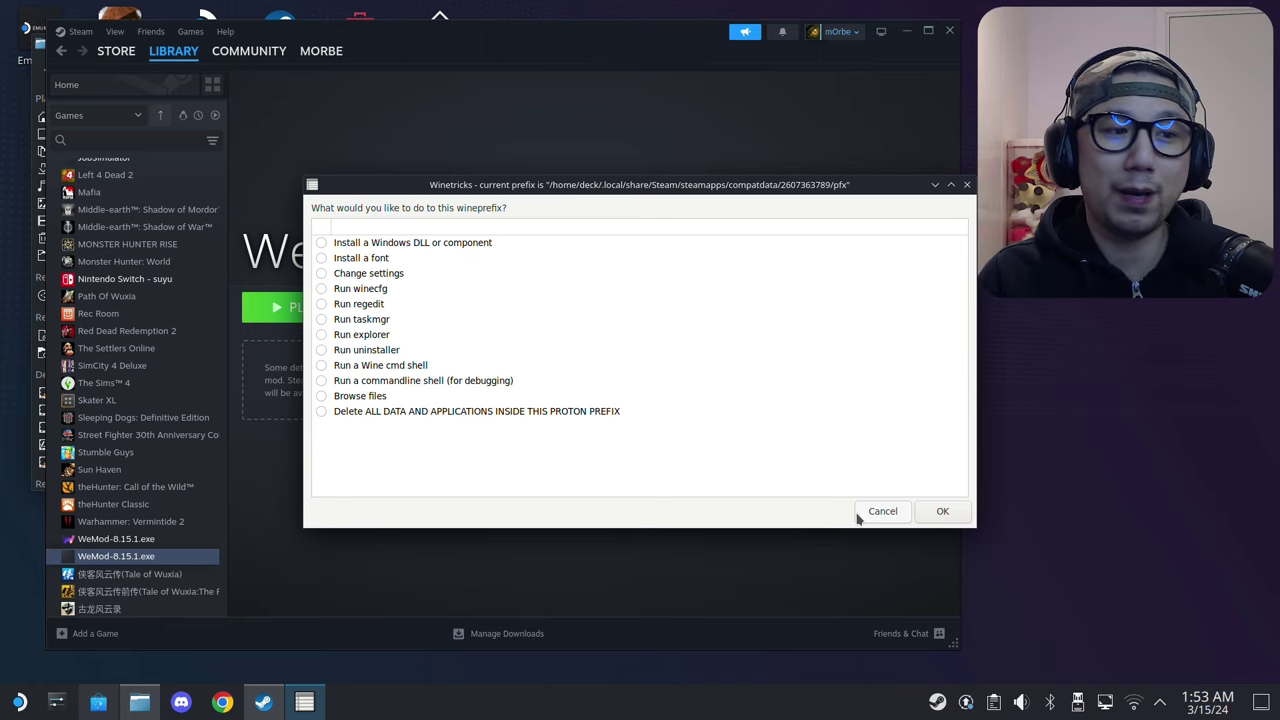
# Step: Dismiss both Winetricks dialogs and play the WeMod-8.15.1.exe shortcut from the Steam library
pyautogui.click(883, 511)
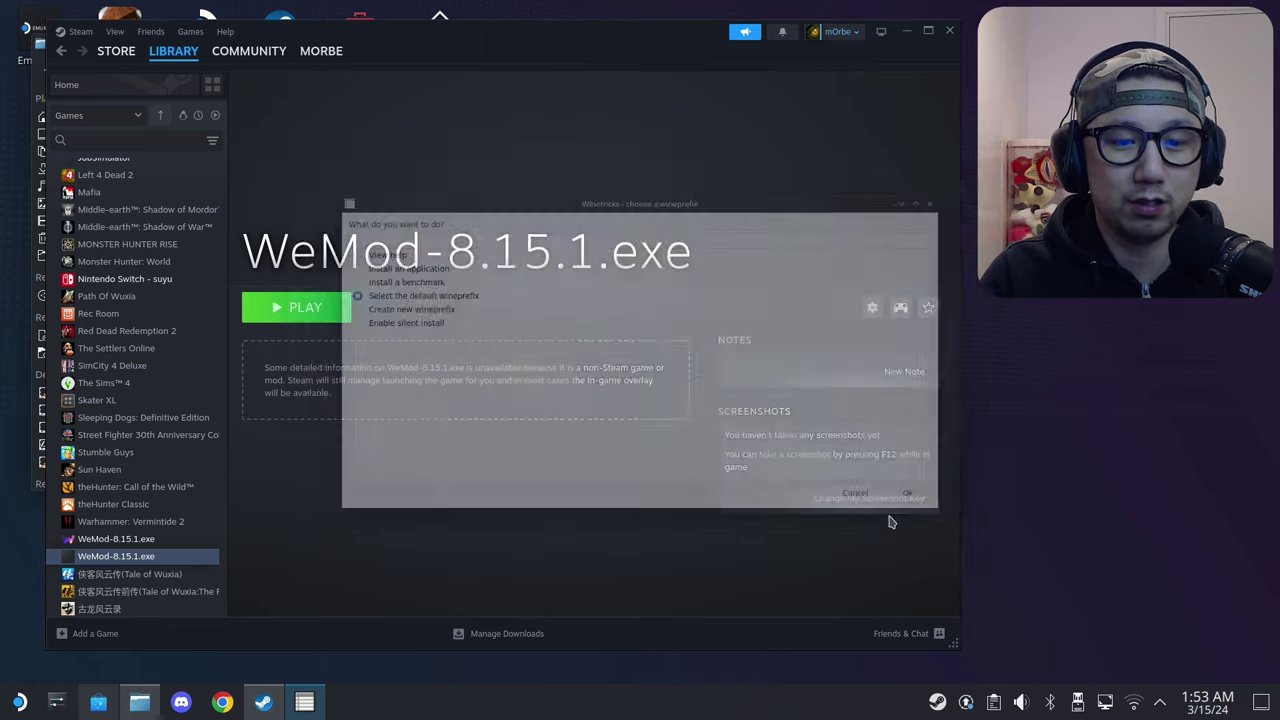
pyautogui.click(881, 510)
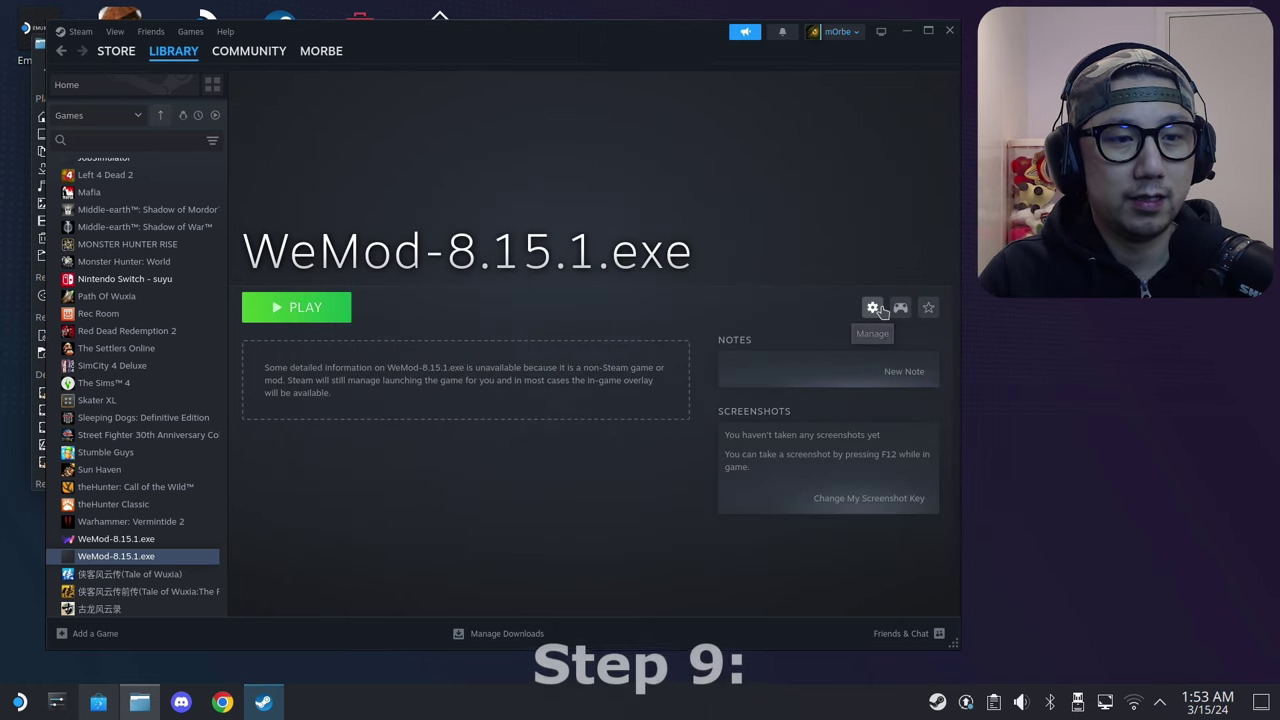
pyautogui.click(305, 310)
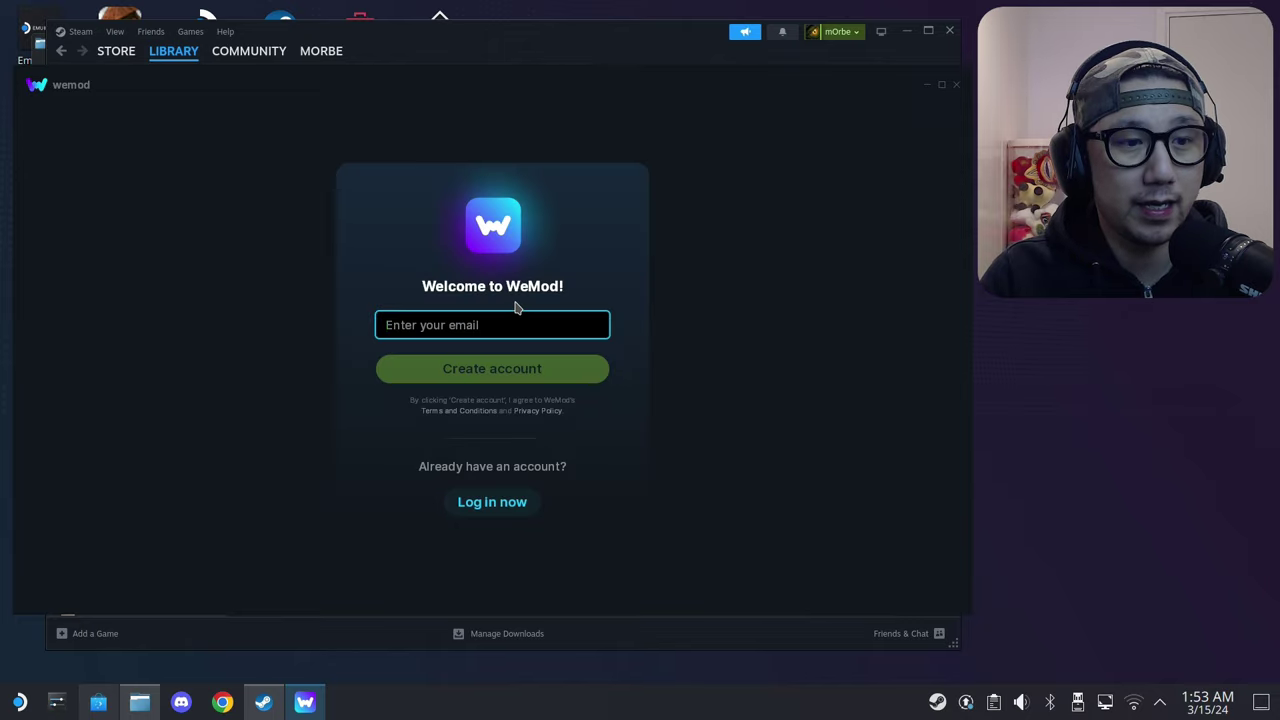
# Step: Log in with the account e-mail and password, then open settings to confirm v8.15.1
pyautogui.click(491, 502)
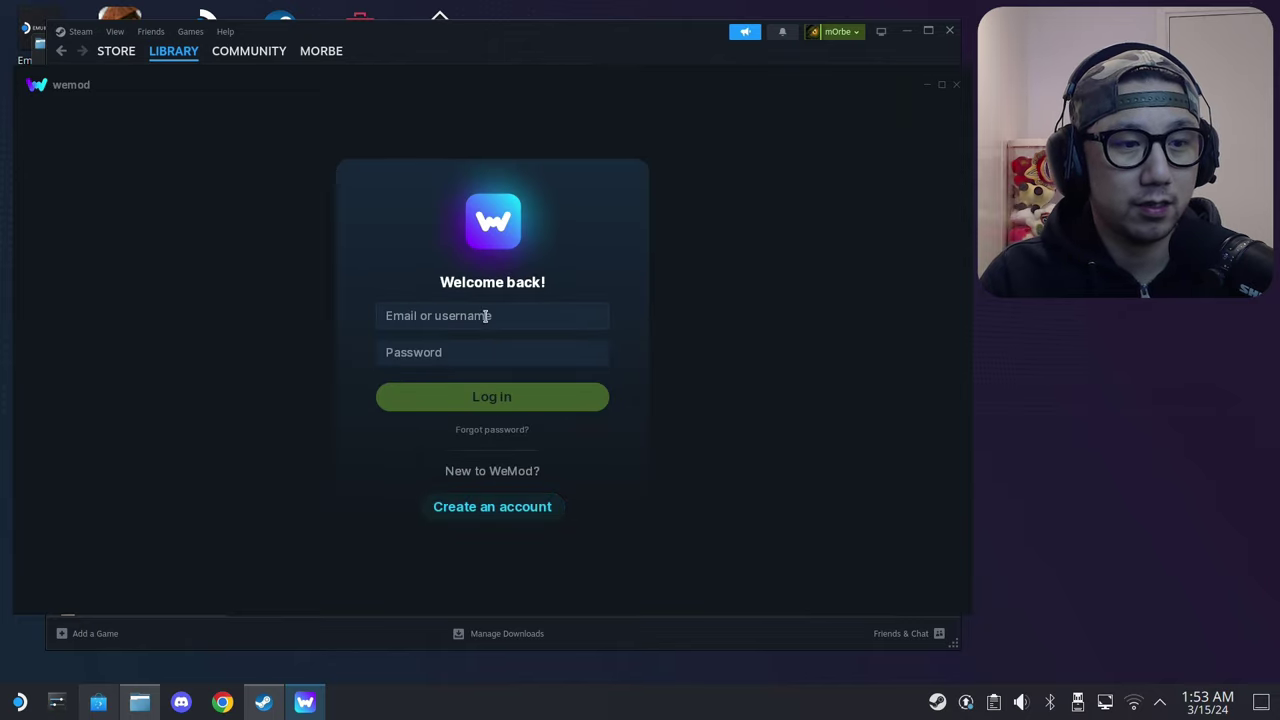
pyautogui.click(488, 315)
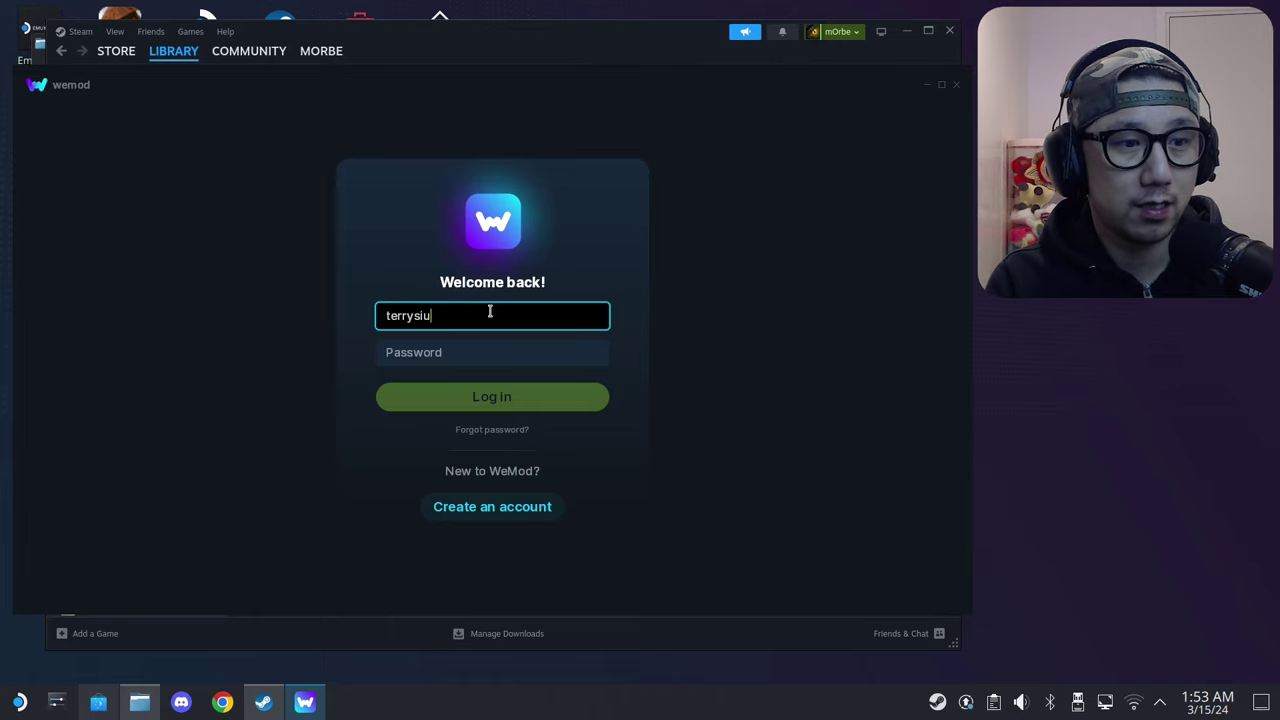
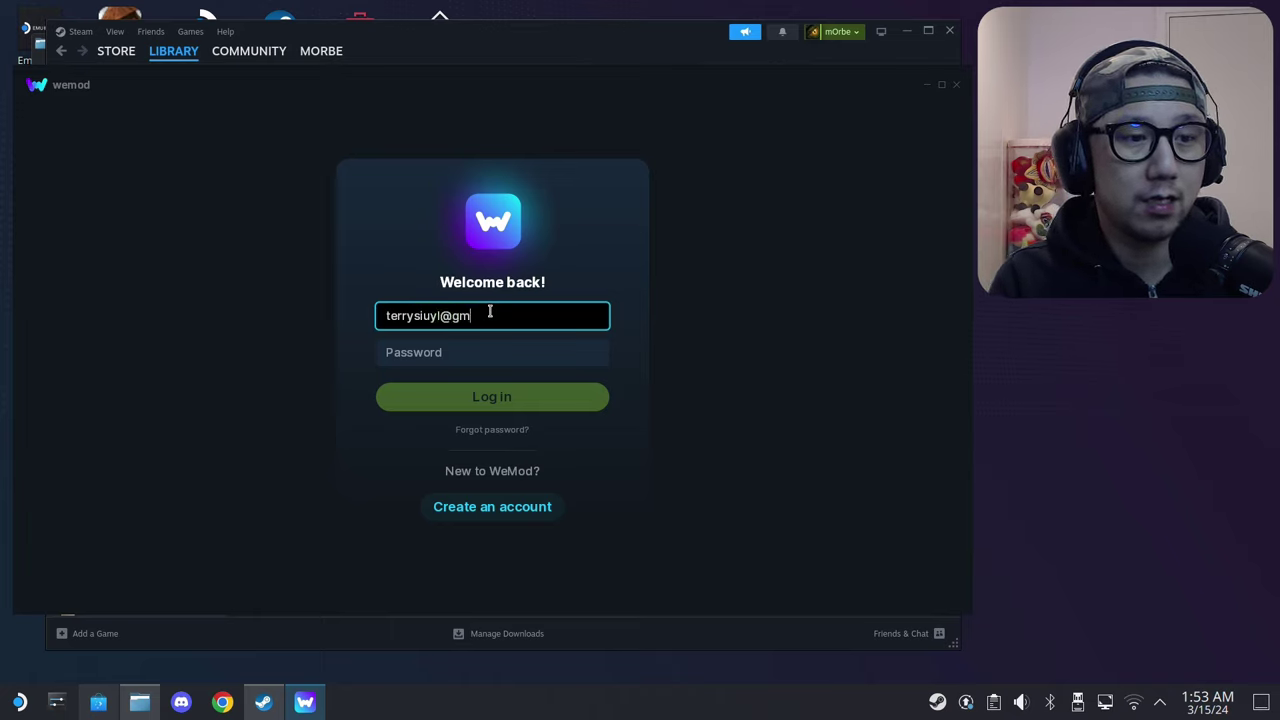
pyautogui.press('Tab')
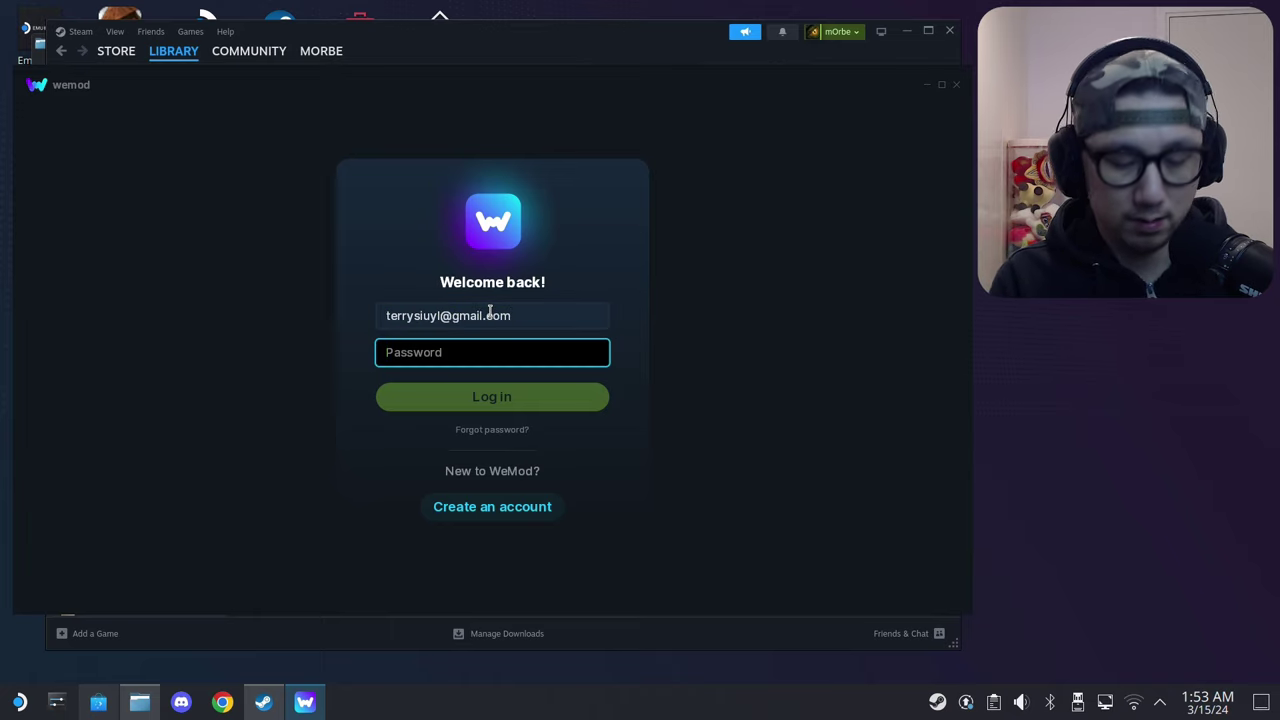
pyautogui.write('*********')
pyautogui.press('Return')
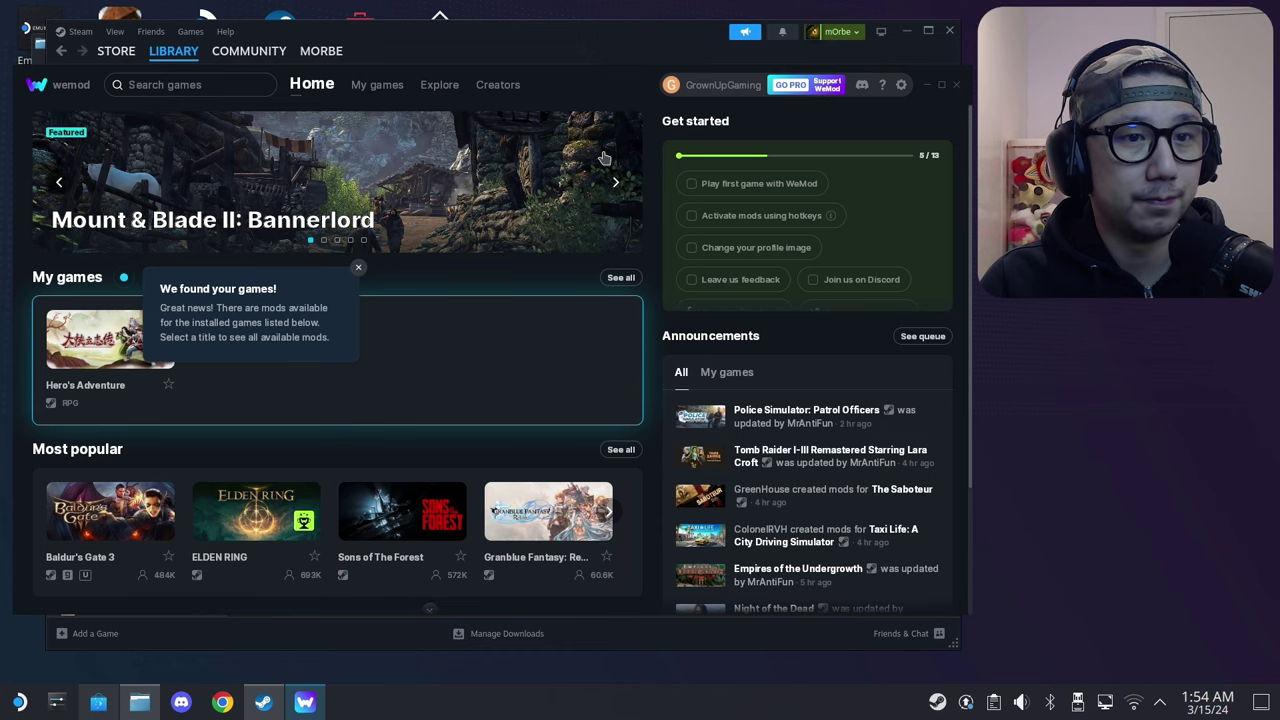
pyautogui.click(901, 85)
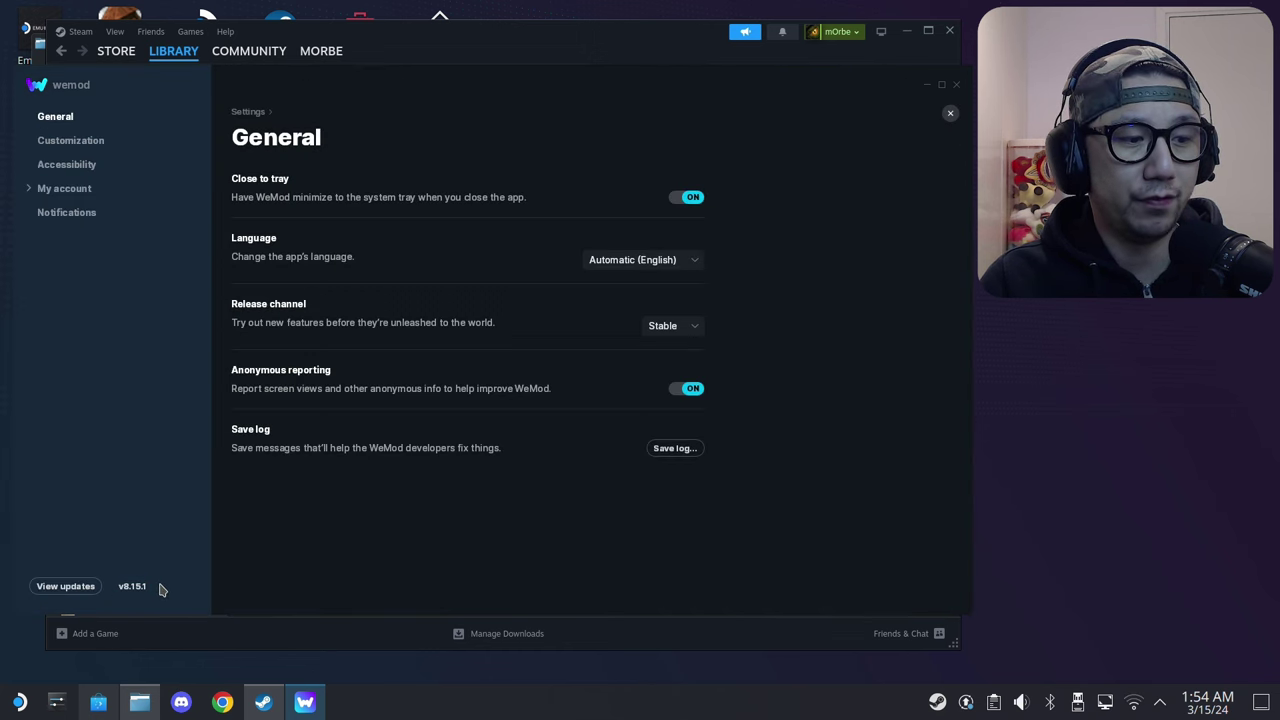